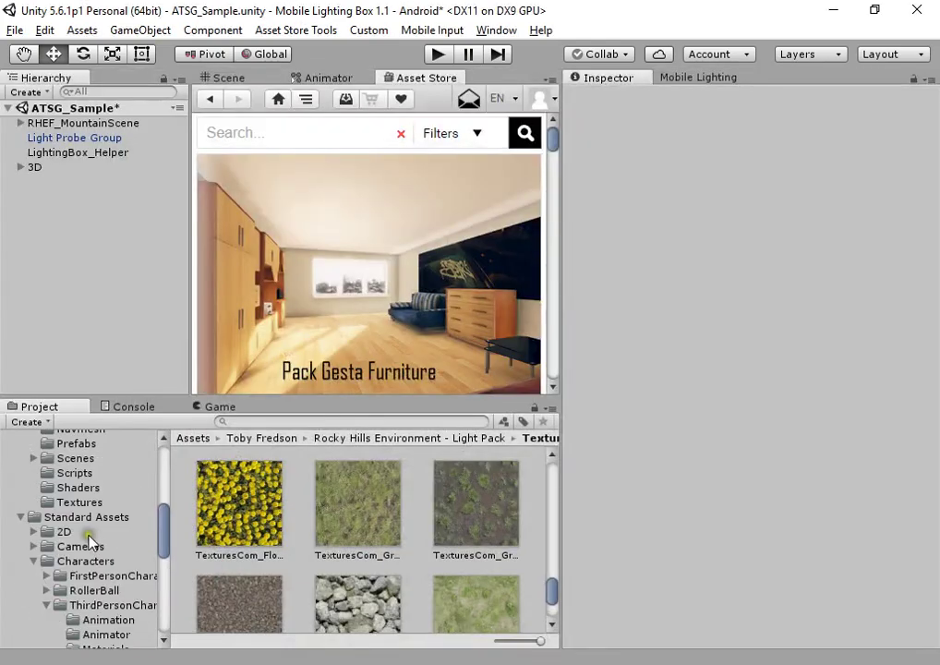
- Open the scene file from the Furniture_ges1 assets folder
scroll(93, 554, "down", 5)
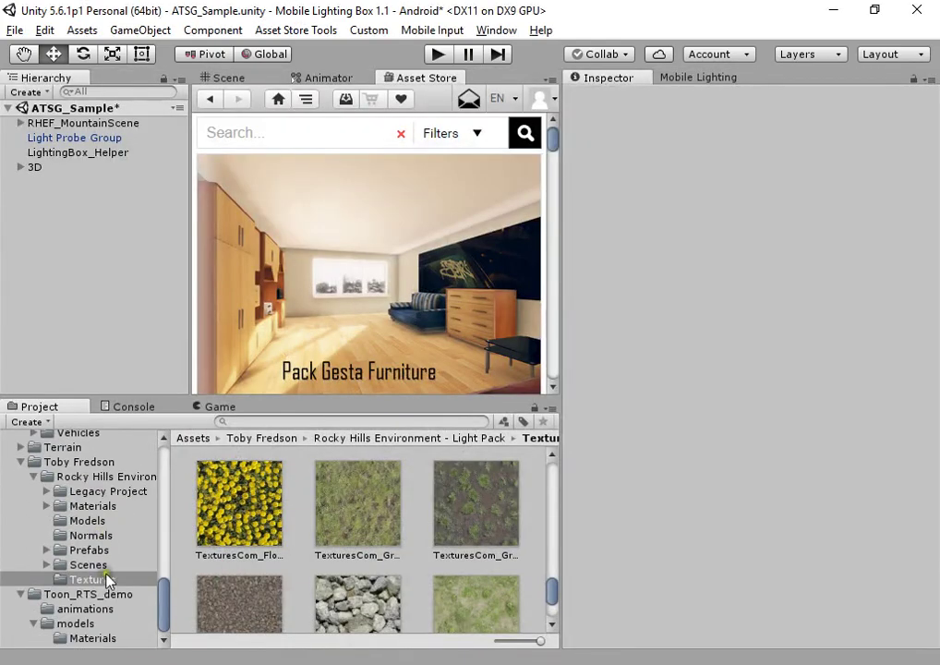
scroll(108, 638, "up", 10)
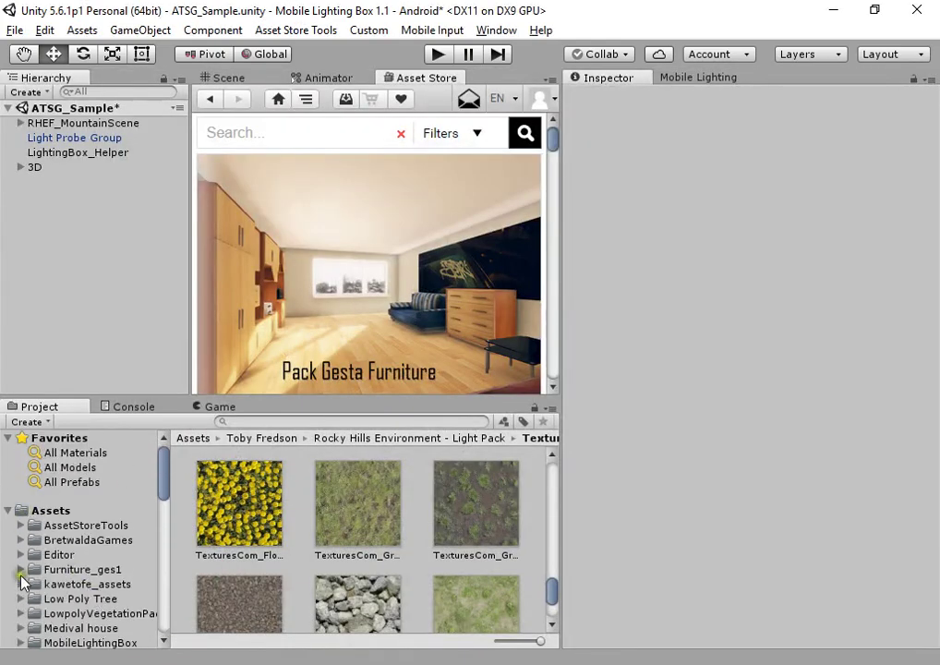
left_click(78, 569)
double_click(239, 568)
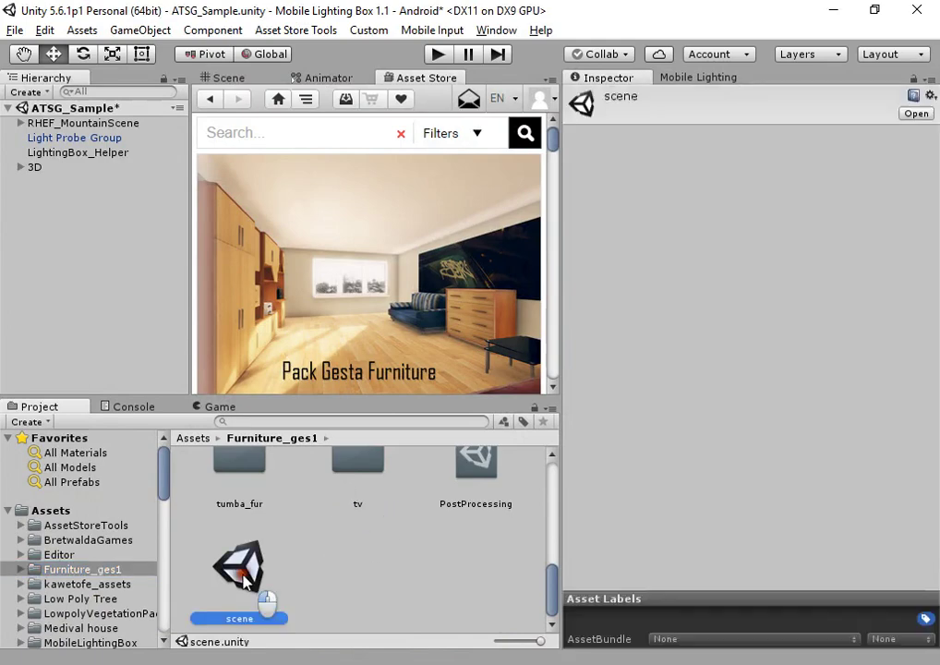
left_click(524, 386)
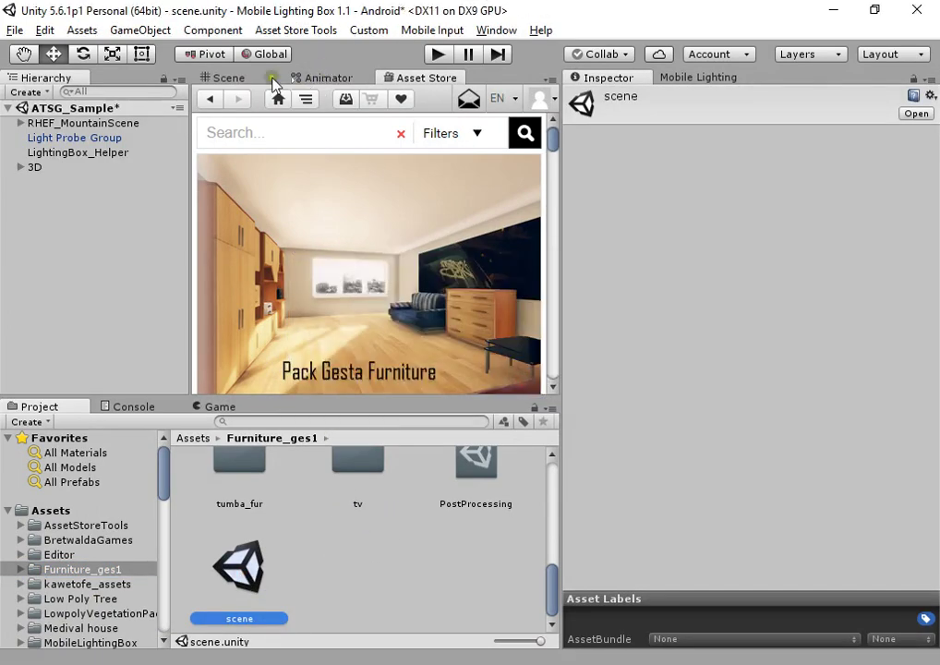
- Show the Scene view and close the Animator tab
left_click(248, 82)
right_click(297, 79)
left_click(308, 109)
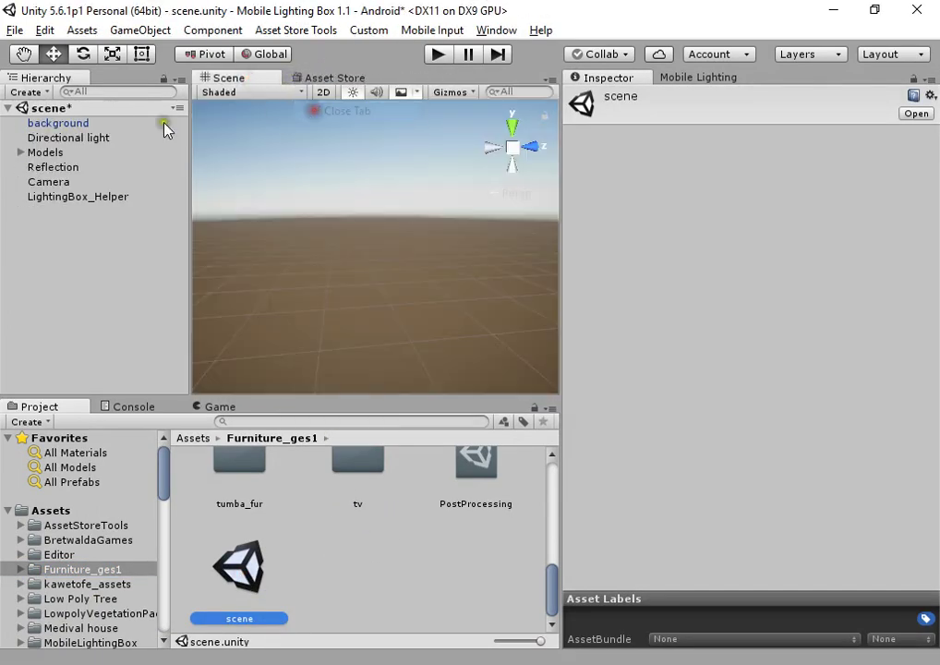
- Select the Camera inside the furnished room and examine its component settings, including Mobile Color Grading
left_click(105, 123)
left_click(93, 195)
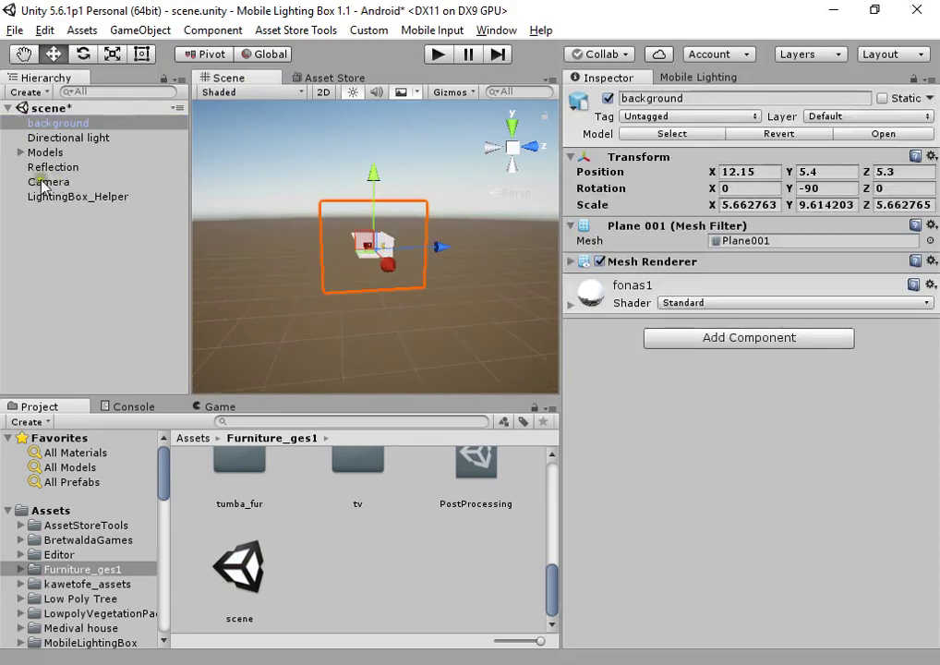
left_click(46, 181)
scroll(354, 252, "up", 5)
right_click_drag(353, 252, 664, 305)
scroll(353, 277, "down", 3)
scroll(665, 434, "down", 10)
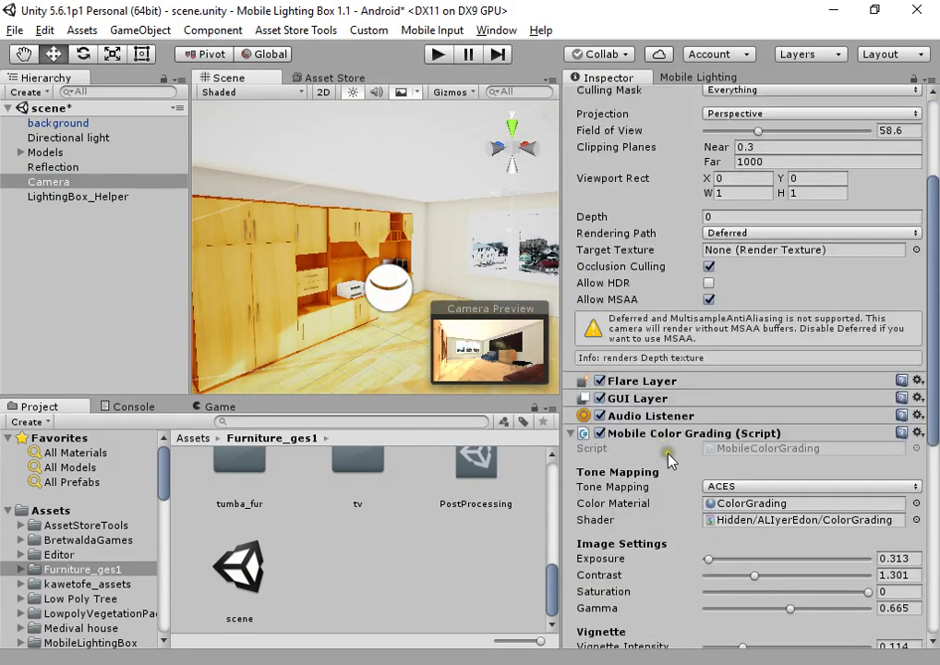
- Show the Mobile Lighting settings and compare the room with the effects switched off and on again
left_click(678, 77)
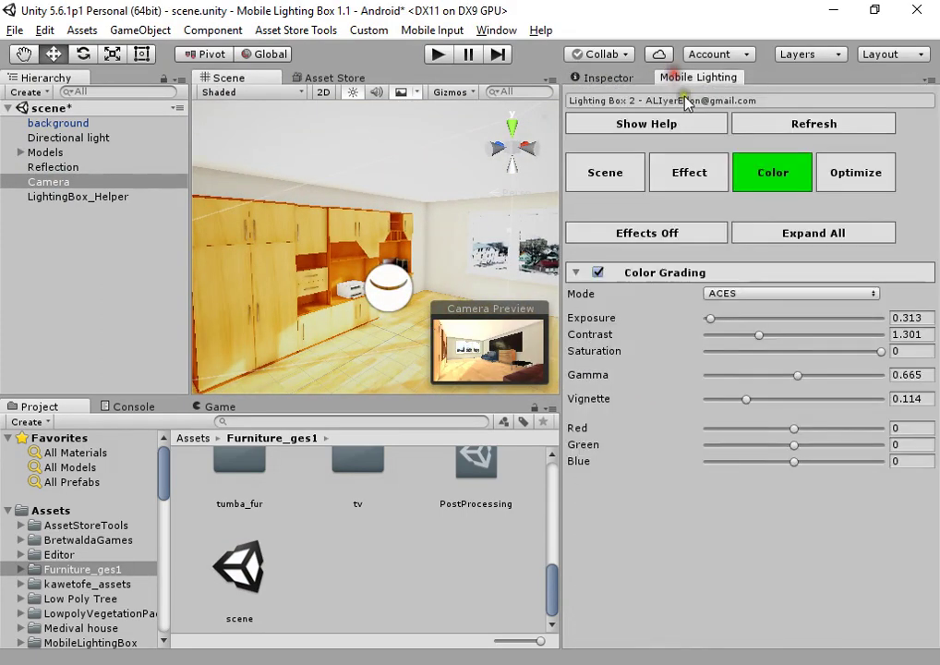
left_click(681, 232)
left_click(681, 232)
right_click_drag(360, 268, 618, 185)
key("w")
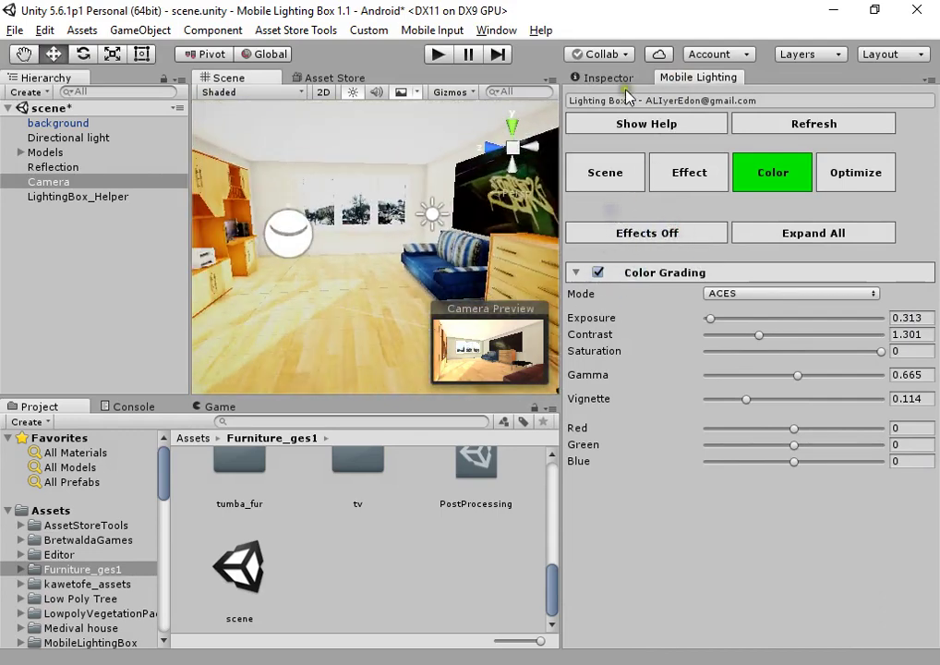
left_click(495, 30)
left_click(551, 145)
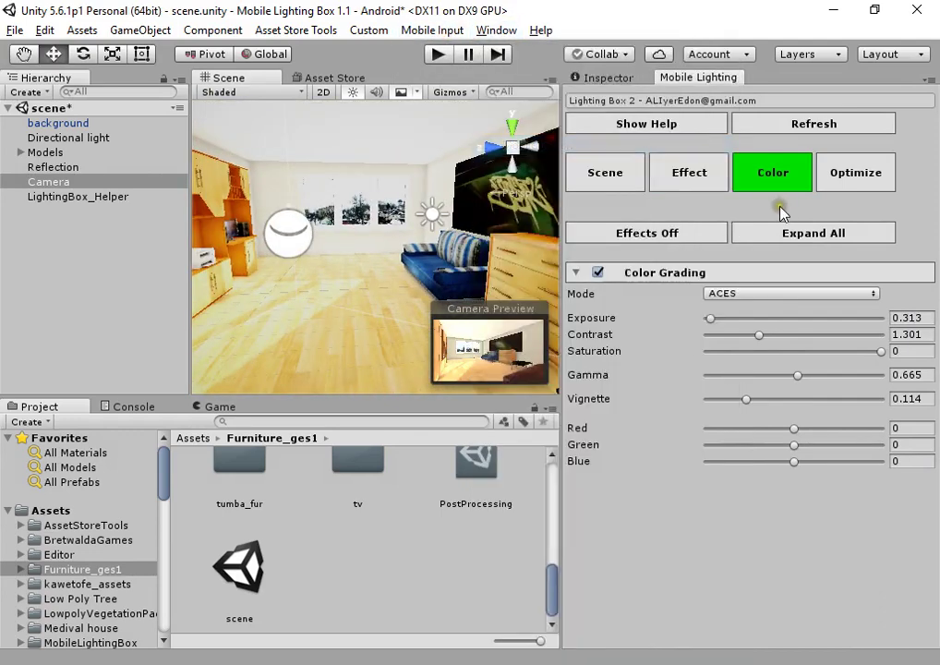
- Create a new lighting profile for the scene and save it as Lighting_Profile_scene in the Furniture_ges1 folder
left_click(688, 174)
left_click(602, 173)
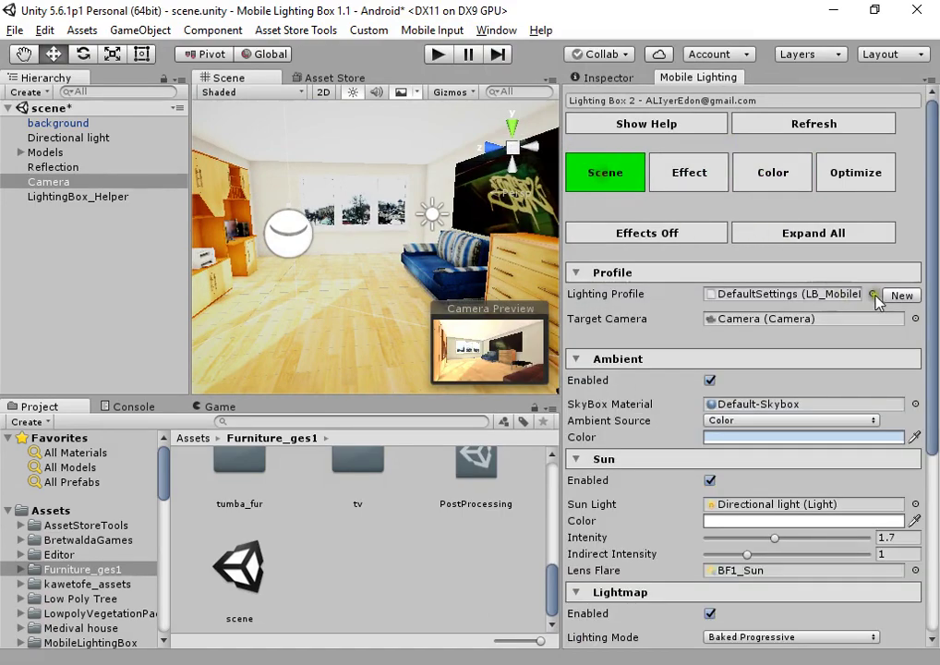
left_click(882, 296)
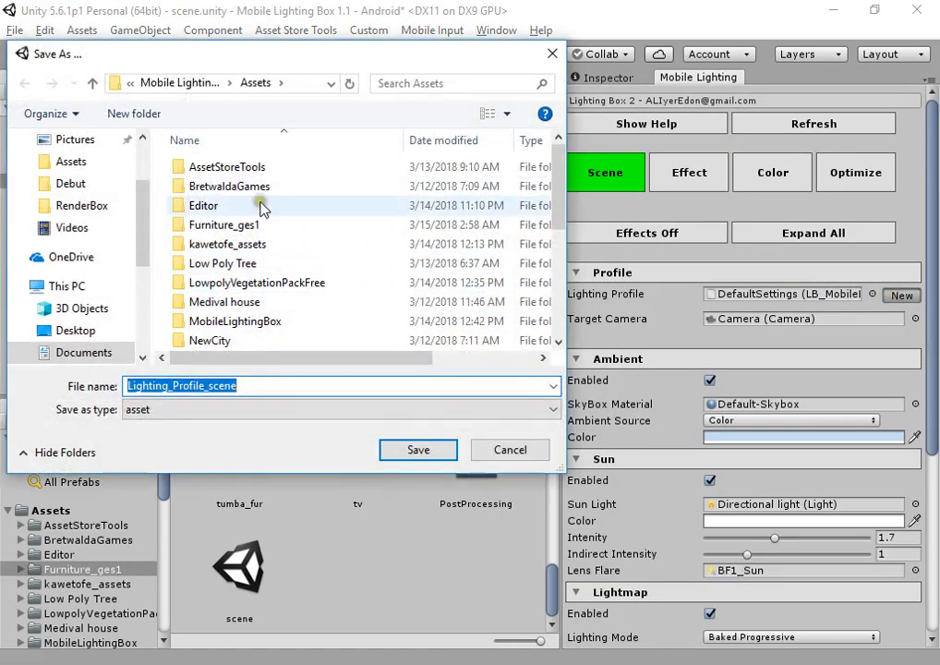
scroll(263, 221, "down", 5)
left_click(420, 450)
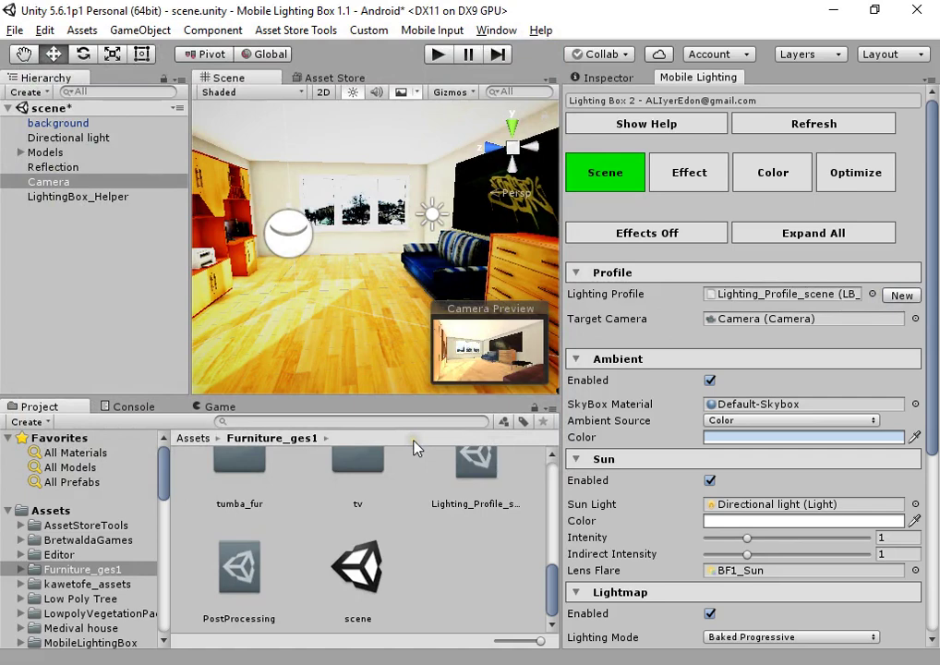
- Adjust the color grading to gamma 0.624, contrast 1.232 and exposure 0.337
left_click(797, 169)
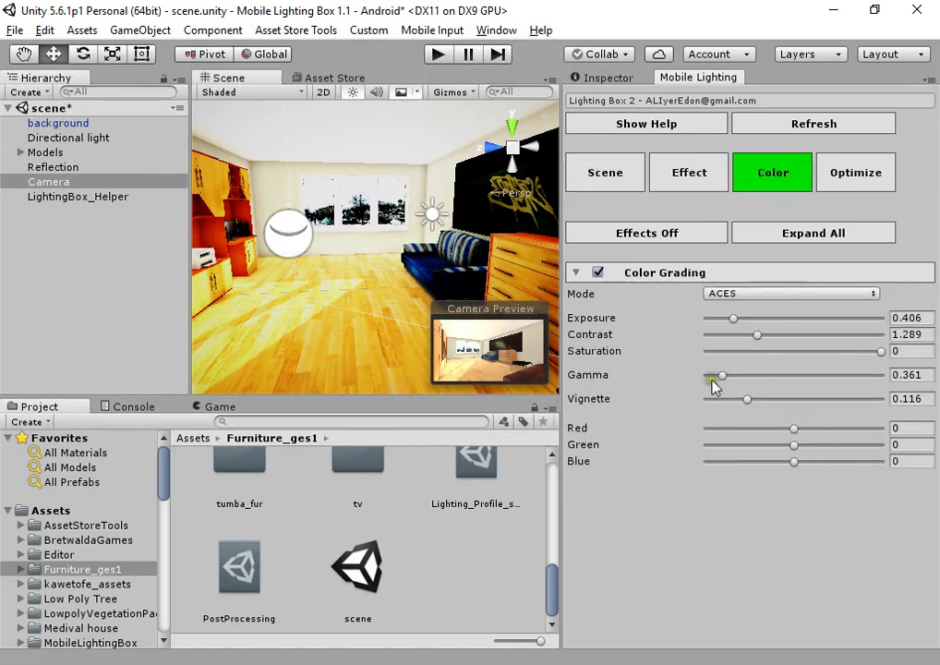
left_click_drag(722, 376, 789, 374)
mouse_move(757, 334)
left_mouse_down()
mouse_move(721, 335)
mouse_move(746, 334)
left_mouse_up()
left_click_drag(733, 318, 719, 319)
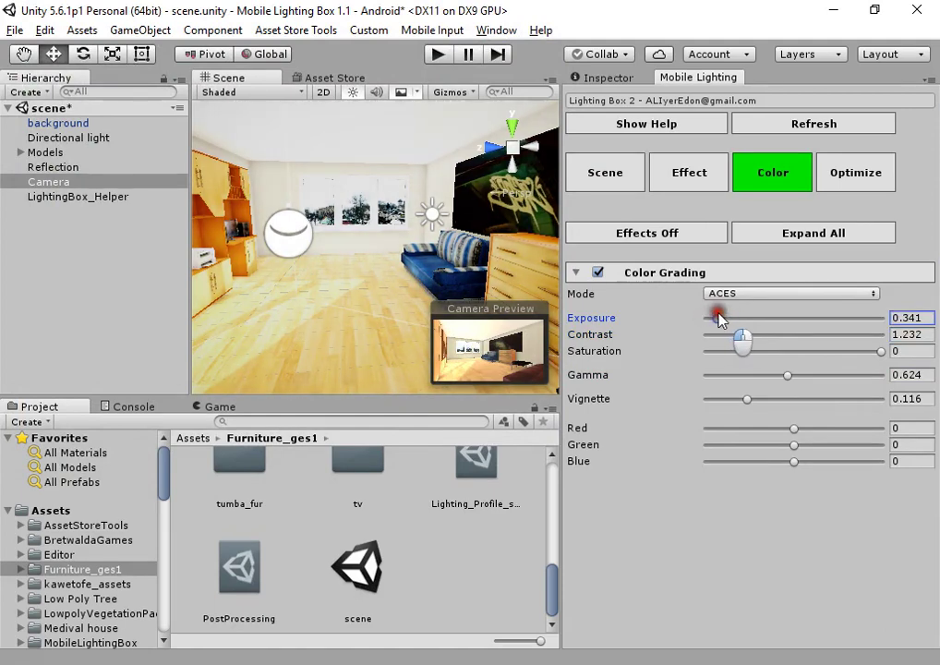
right_click_drag(388, 209, 399, 229)
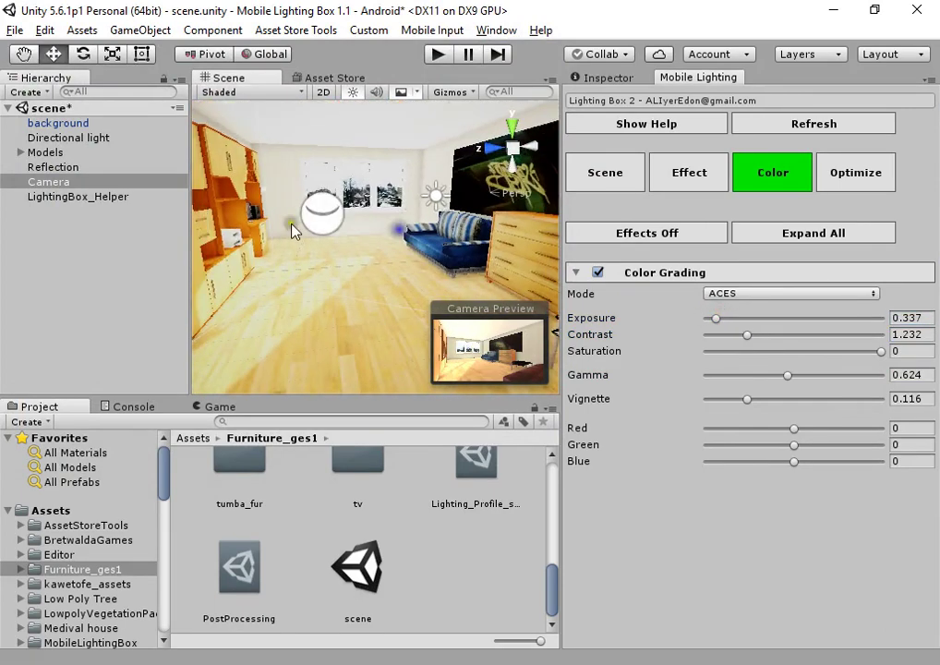
- Delete the Directional light from the scene
left_click(21, 153)
left_click(21, 153)
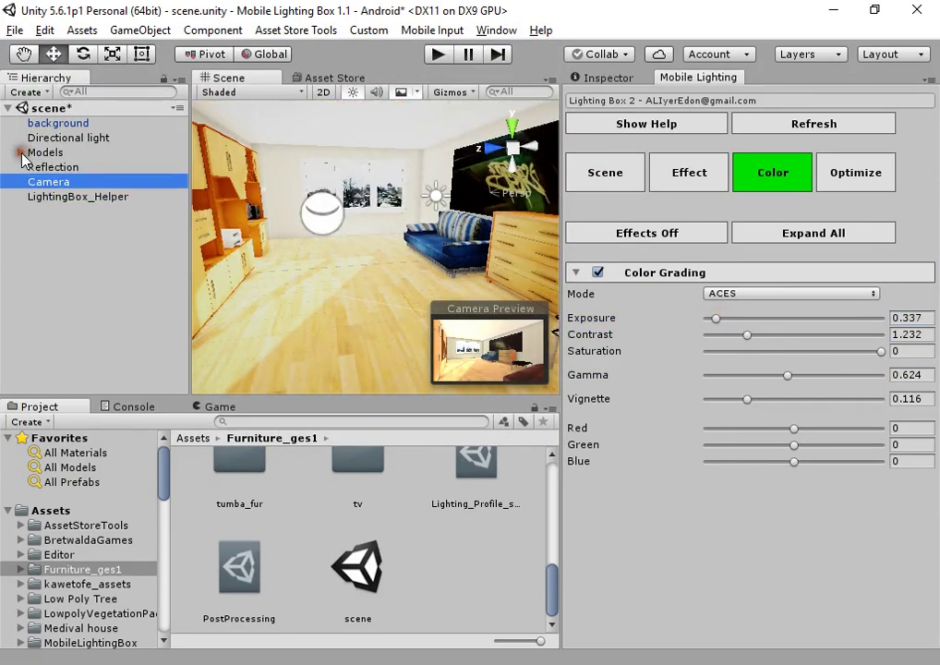
left_click(95, 140)
key("Delete")
mouse_move(351, 267)
right_mouse_down()
mouse_move(356, 293)
mouse_move(362, 283)
right_mouse_up()
- Clear the scene's existing baked lightmap data
left_click(682, 180)
left_click(609, 183)
scroll(698, 486, "down", 5)
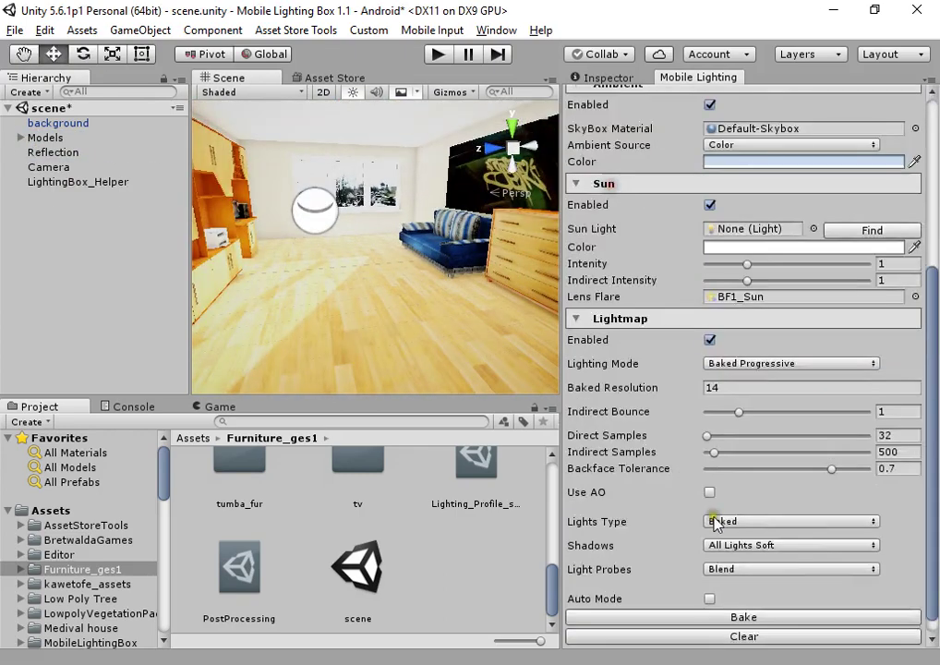
scroll(720, 554, "down", 1)
left_click(751, 619)
- Focus on the interior model and add a Spotlight to the scene
right_click_drag(433, 300, 414, 287)
left_click(414, 287)
key("f")
left_click(195, 35)
mouse_move(162, 42)
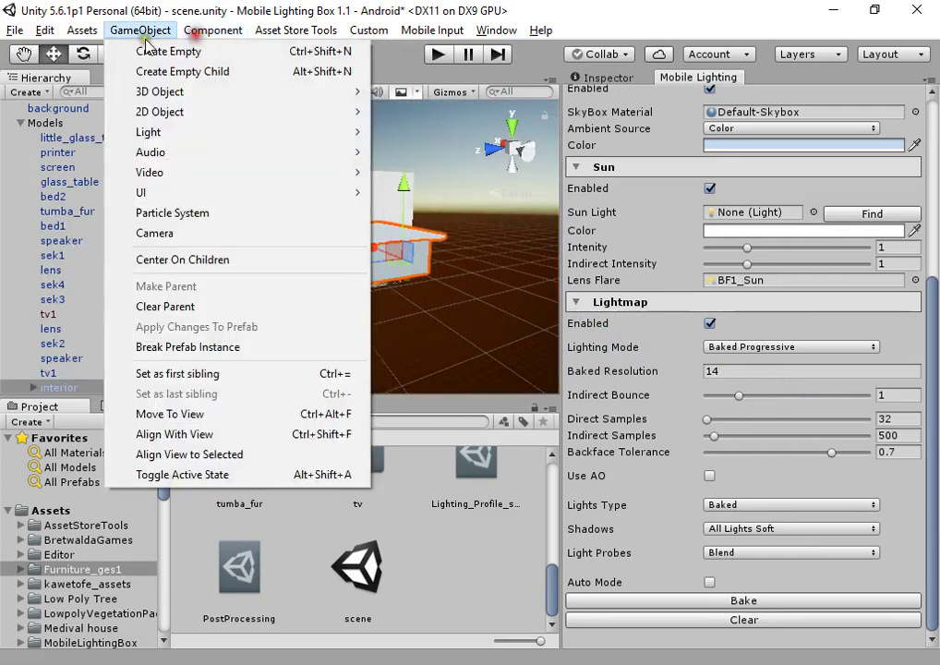
mouse_move(166, 132)
left_click(433, 171)
- Rotate the Spotlight freehand at the window opening with the Rotate tool
left_click_drag(396, 205, 847, 346, "alt")
left_click_drag(361, 301, 348, 277, "alt")
right_click_drag(348, 277, 454, 308)
key("e")
left_click_drag(380, 323, 578, 118)
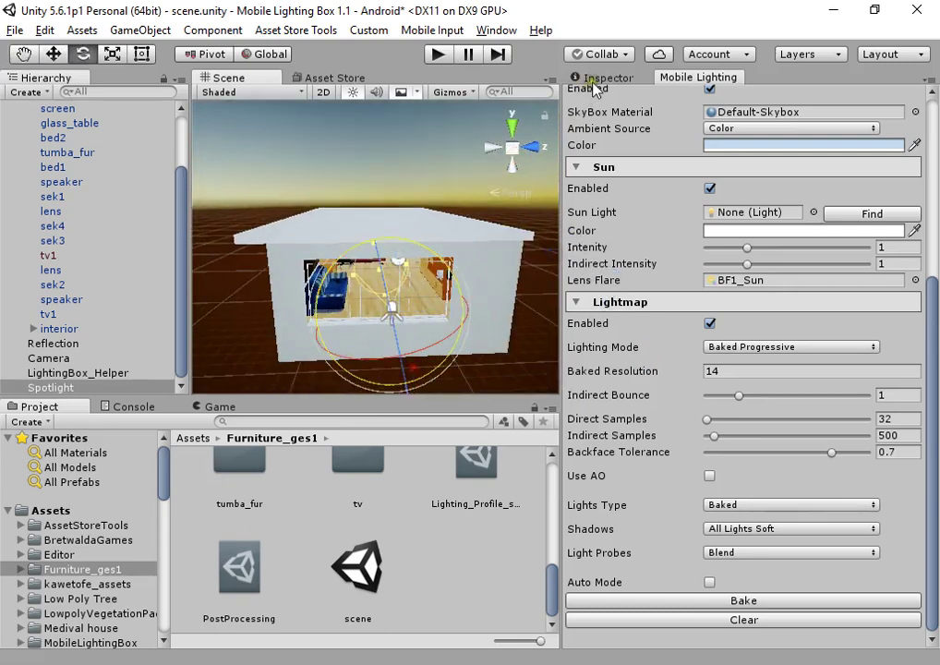
- Set the Spotlight's rotation to X 180 and Y 90, also trying 0 for X
left_click(598, 80)
left_click(770, 169)
type("180")
left_click(801, 170)
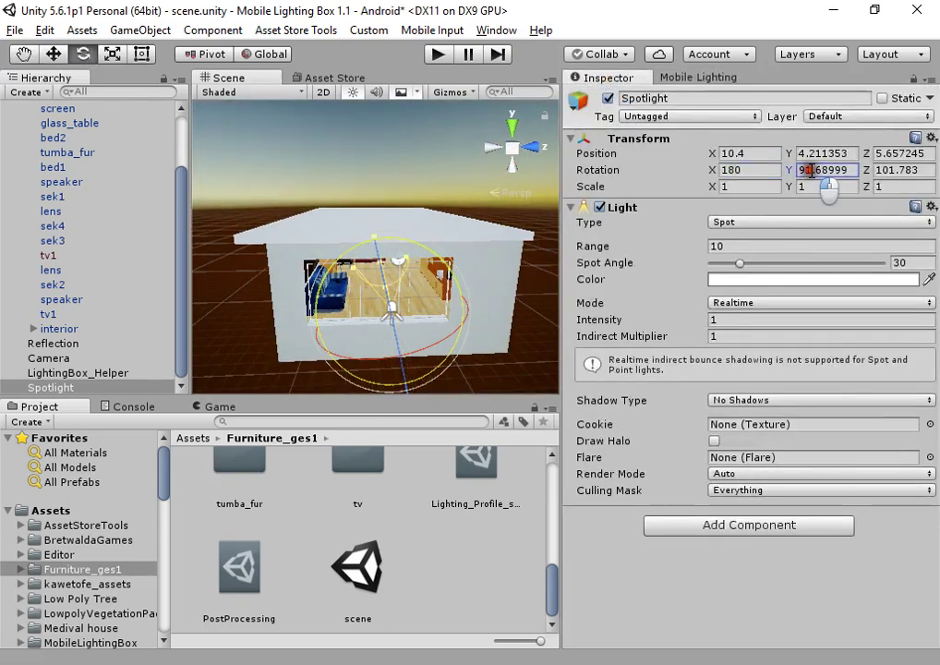
type("090")
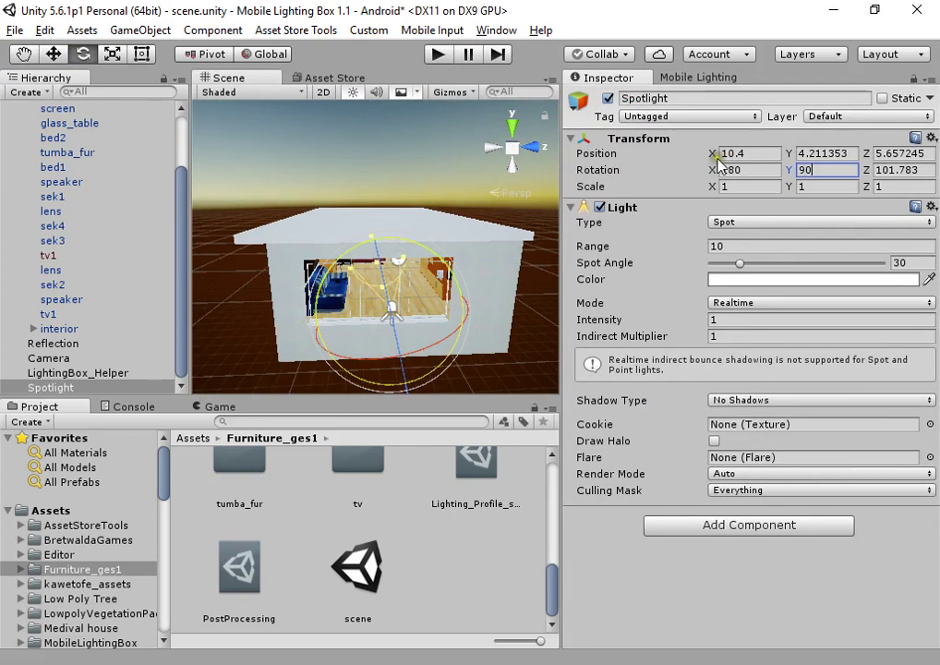
type("0")
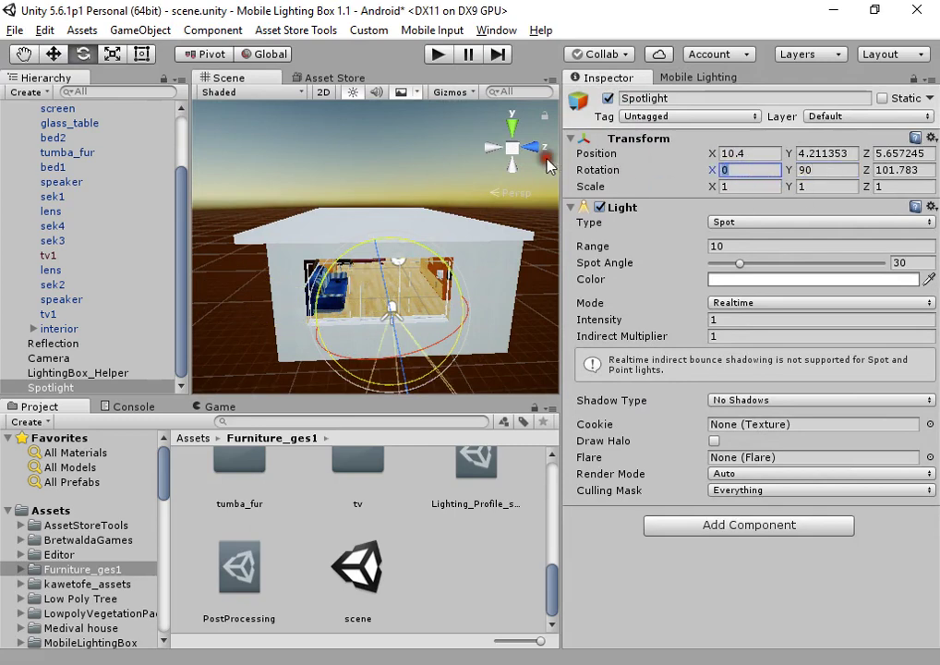
- Set the Spotlight's spot angle to 179 and its range to 30
left_click_drag(739, 264, 926, 267)
right_click_drag(314, 261, 625, 284)
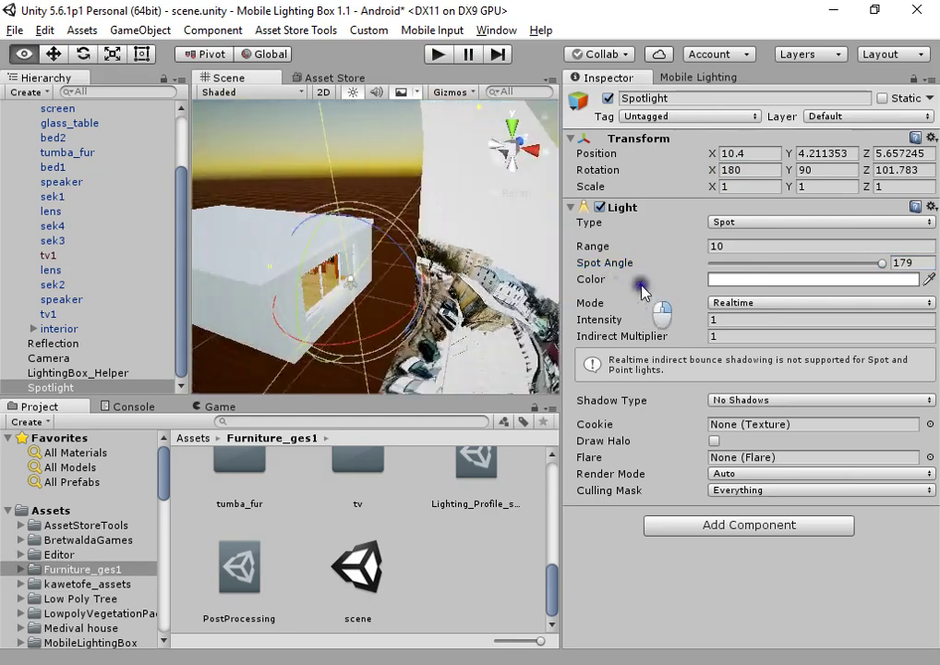
left_click_drag(392, 268, 184, 214)
left_click(752, 247)
right_click_drag(356, 212, 265, 173)
key("w")
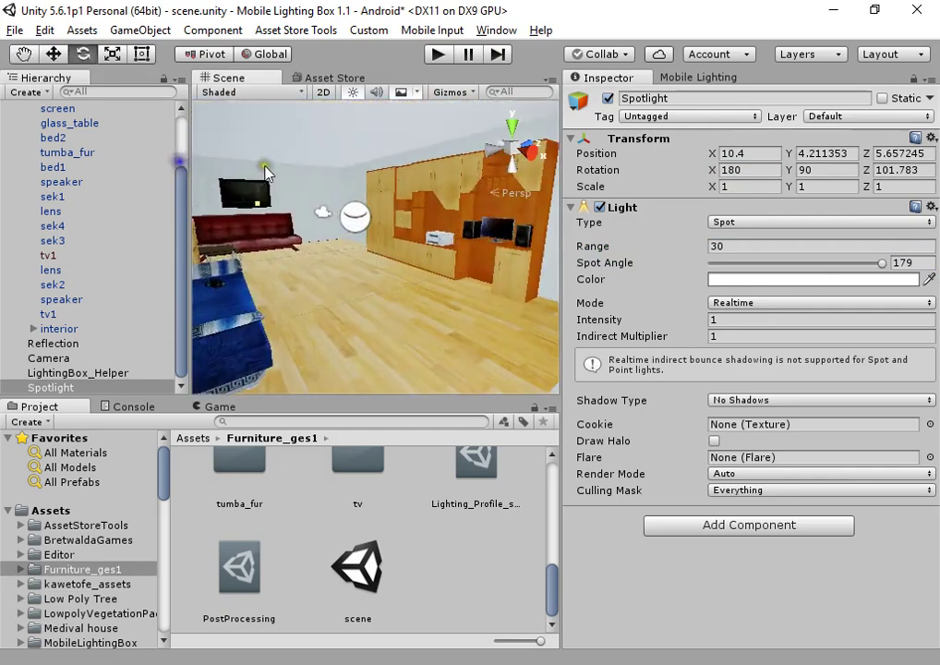
- Apply the Mobile Lighting profile's Baked mode and soft shadows to the Spotlight, and set its Baked Shadow Radius to 1
left_click(729, 80)
scroll(771, 192, "up", 5)
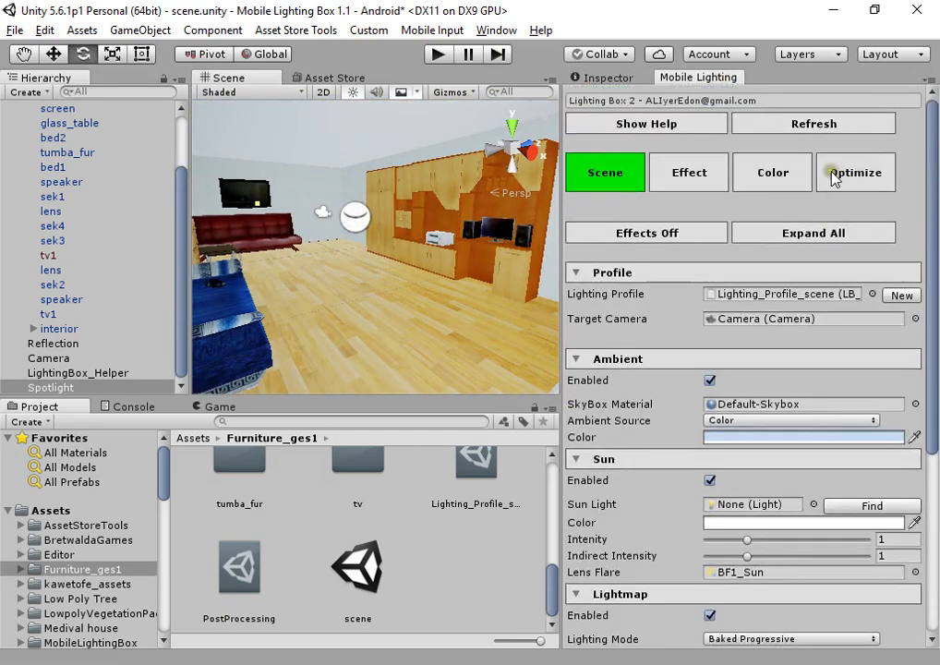
left_click(690, 172)
left_click(772, 173)
left_click(627, 78)
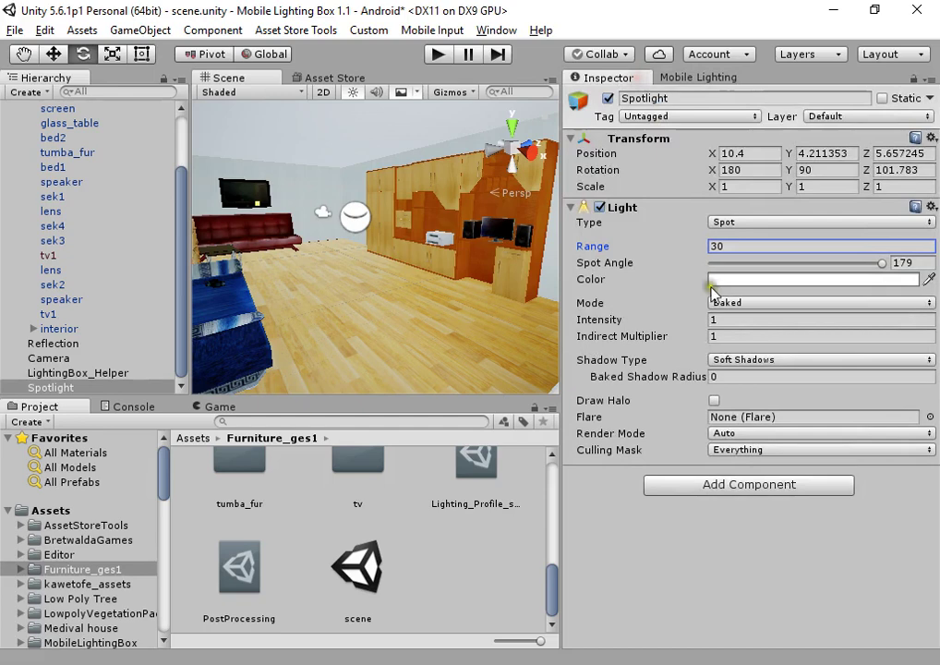
left_click(735, 376)
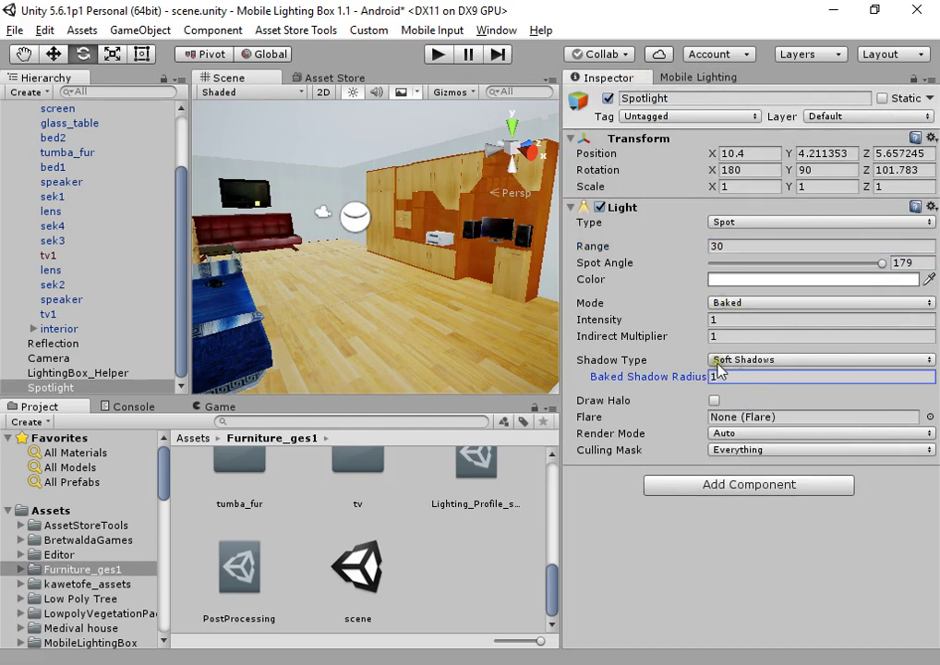
- Start the lightmap bake and bring up the scene's lightmap settings
right_click(423, 302)
right_click_drag(388, 314, 71, 292)
right_click_drag(247, 336, 354, 338)
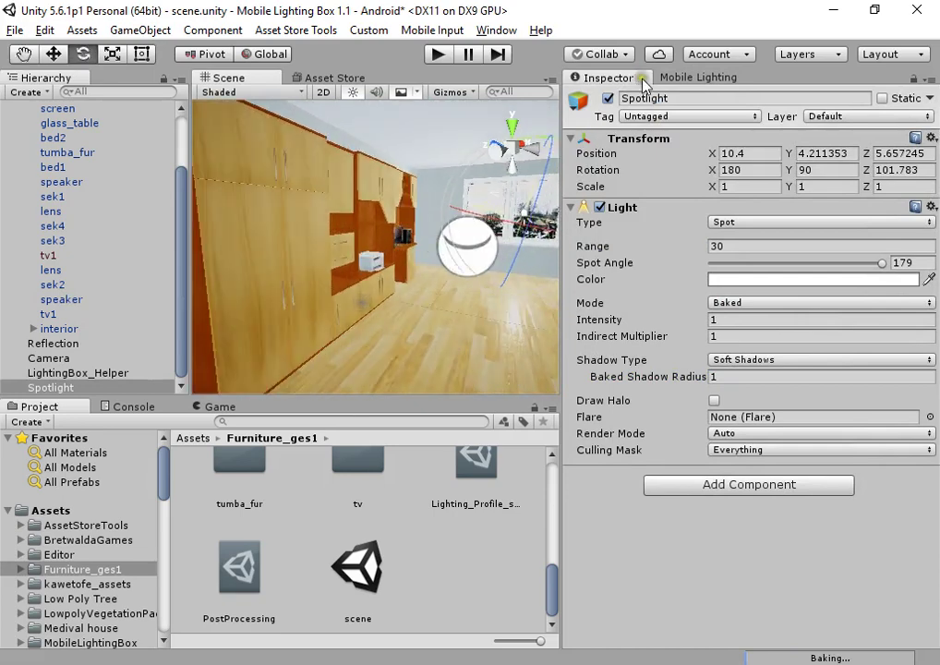
left_click(658, 79)
left_click(679, 176)
left_click(605, 173)
scroll(711, 499, "down", 5)
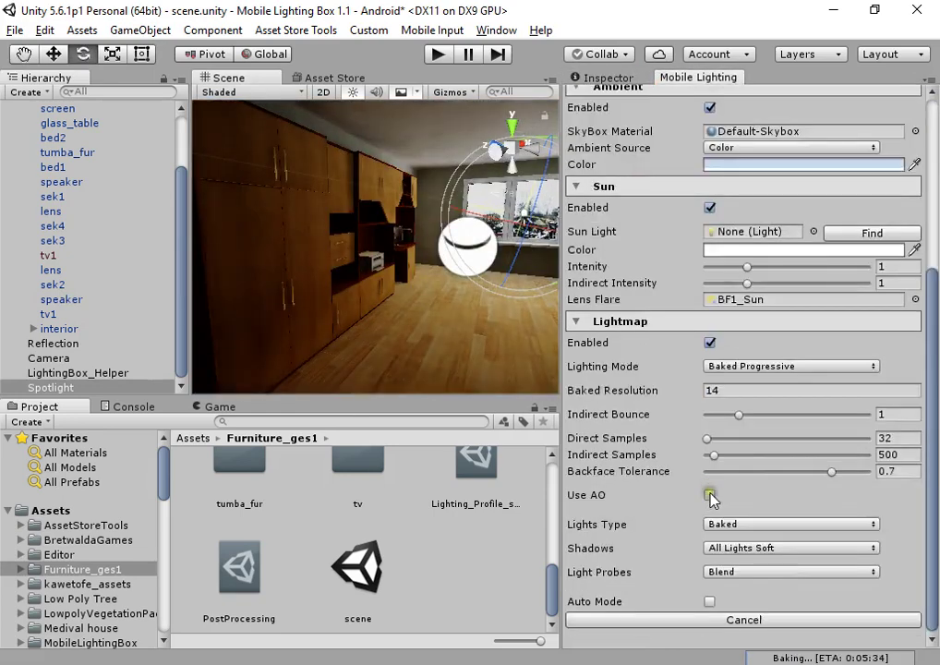
left_click(725, 390)
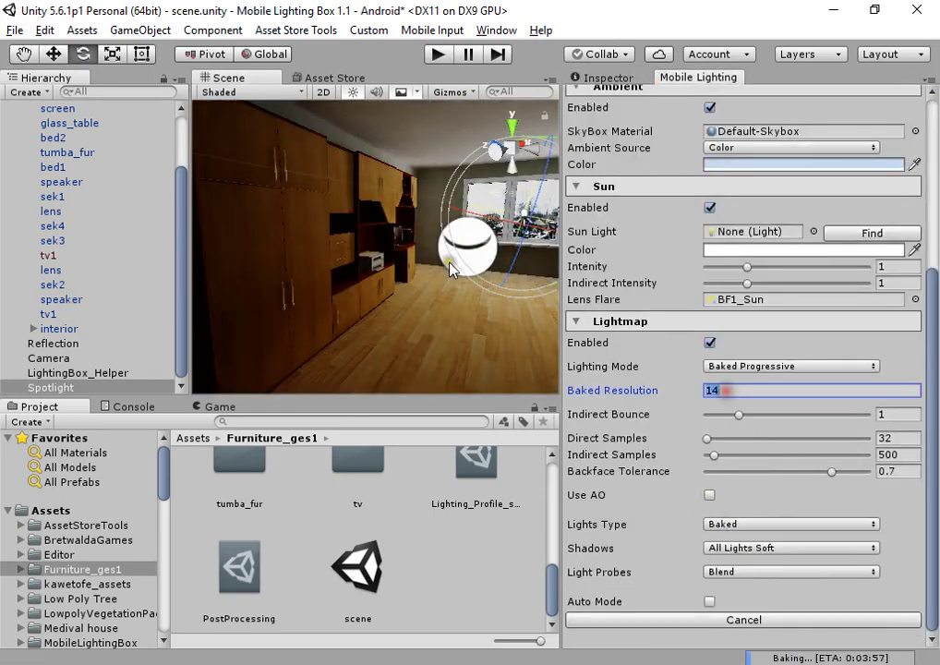
- Switch the scene view to Baked Lightmap mode and examine the lightmap resolution on the floor
left_click(216, 94)
left_click(115, 480)
mouse_move(388, 277)
right_mouse_down()
mouse_move(516, 313)
mouse_move(503, 329)
mouse_move(526, 349)
right_mouse_up()
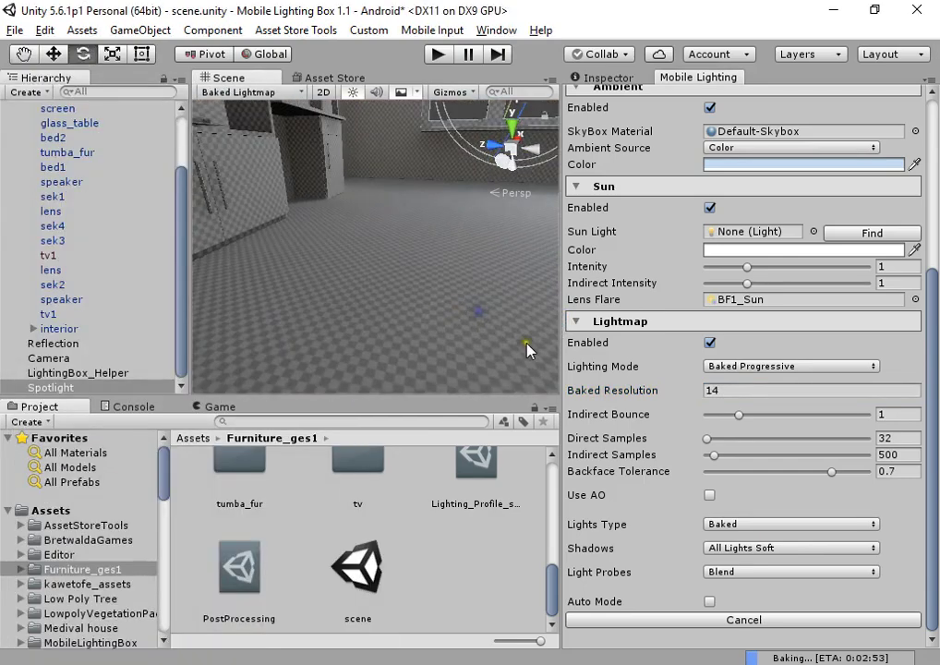
- Set the lightmap's Baked Resolution to 10
left_click(755, 395)
type("10")
double_click(755, 391)
type("10")
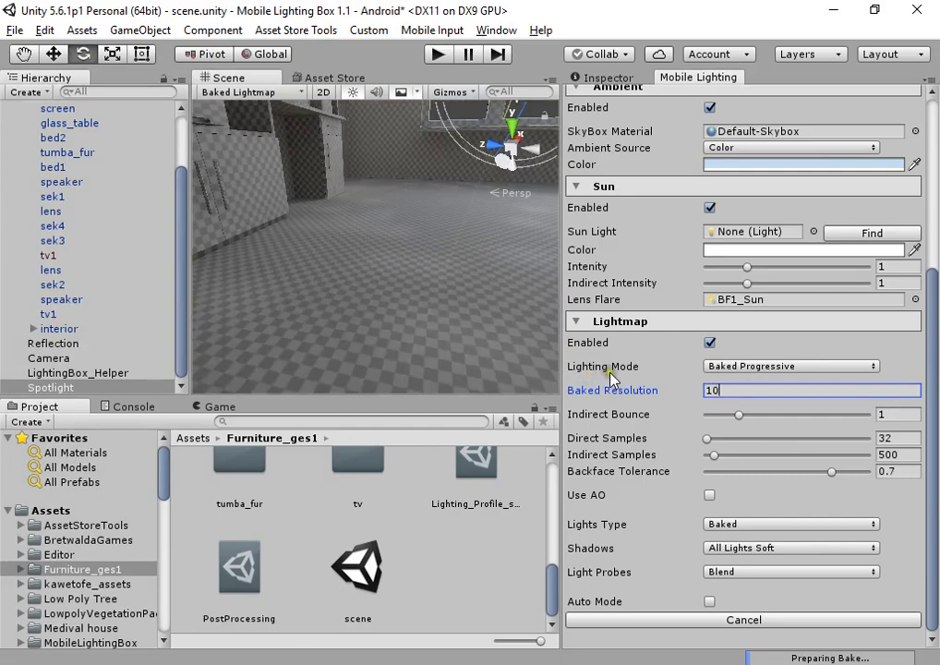
- Inspect the room's baked lightmap and return the scene view to Shaded mode
key("s")
right_click_drag(434, 344, 519, 277)
key("w")
left_click(244, 92)
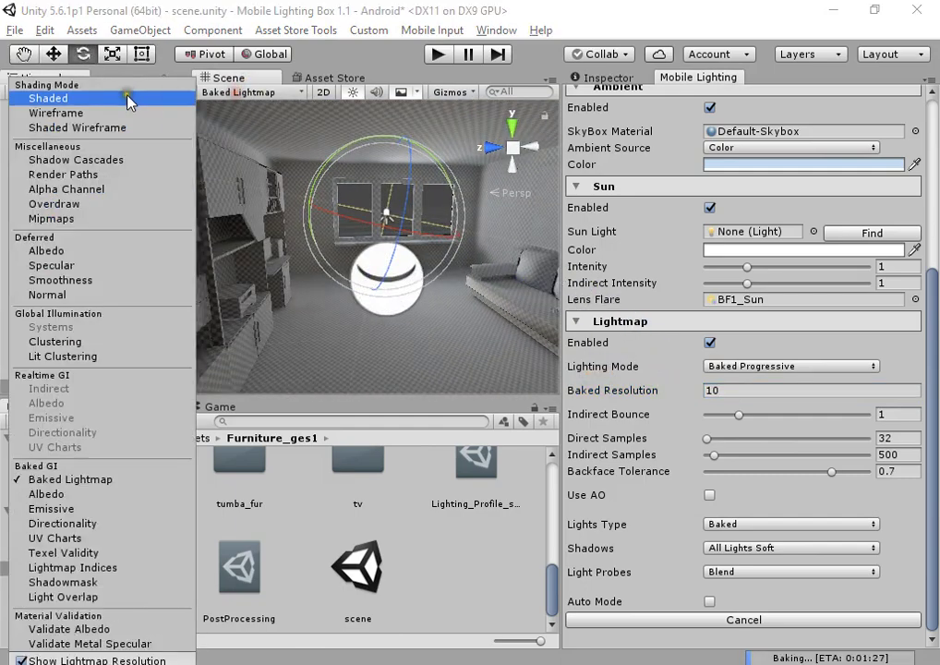
left_click(124, 38)
- Set the lightmap's Indirect Bounce to 2 and shrink the 3D gizmo icons in the scene view
left_click(901, 416)
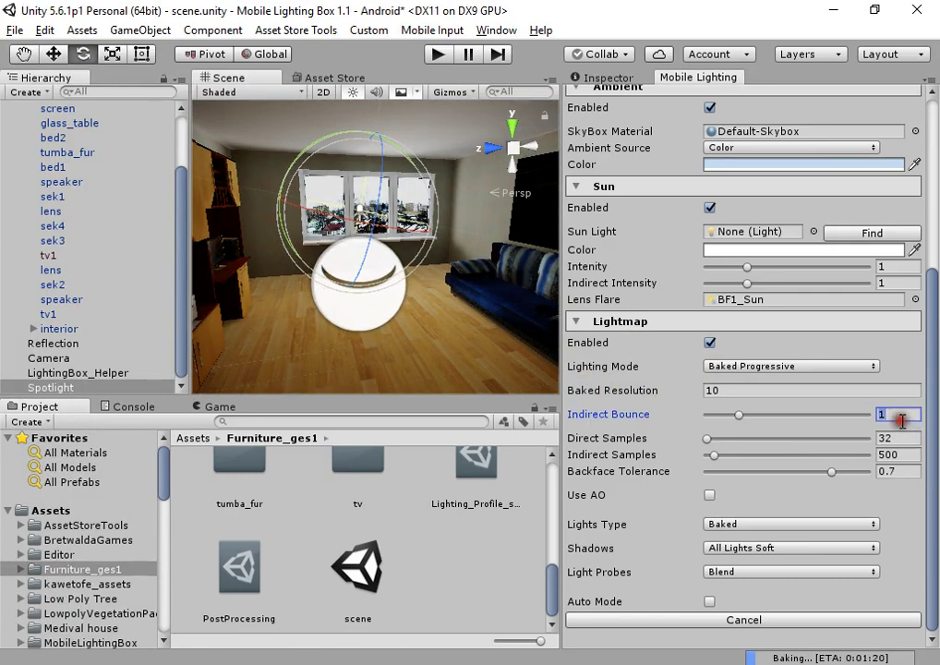
left_click(260, 91)
left_click(451, 92)
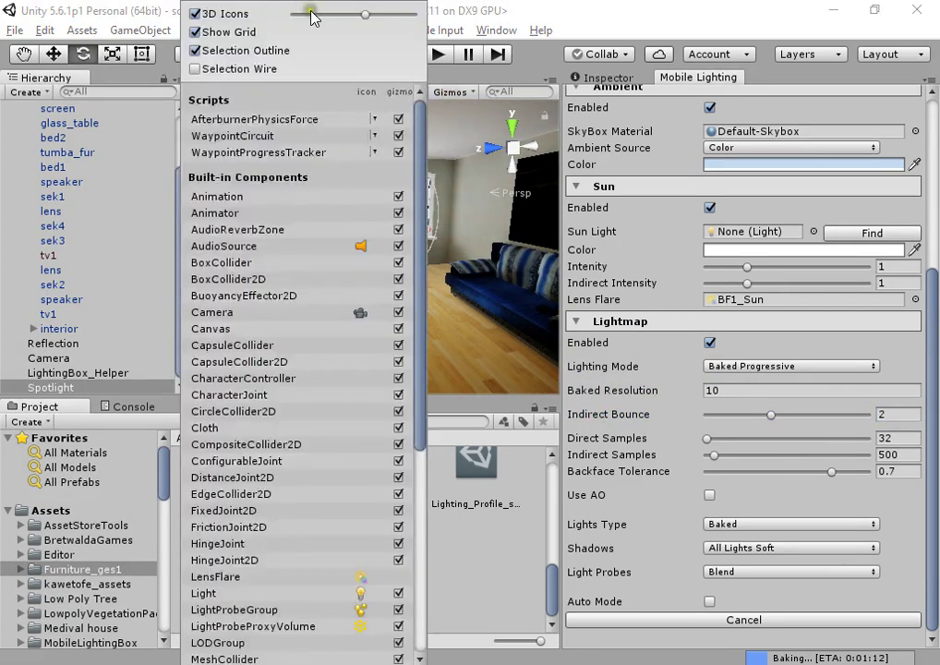
right_click_drag(470, 323, 489, 286)
scroll(489, 286, "down", 2)
- Open the batch material converter from the Mobile Lighting optimization tools and place its window beside the scene
scroll(785, 208, "up", 5)
left_click(771, 177)
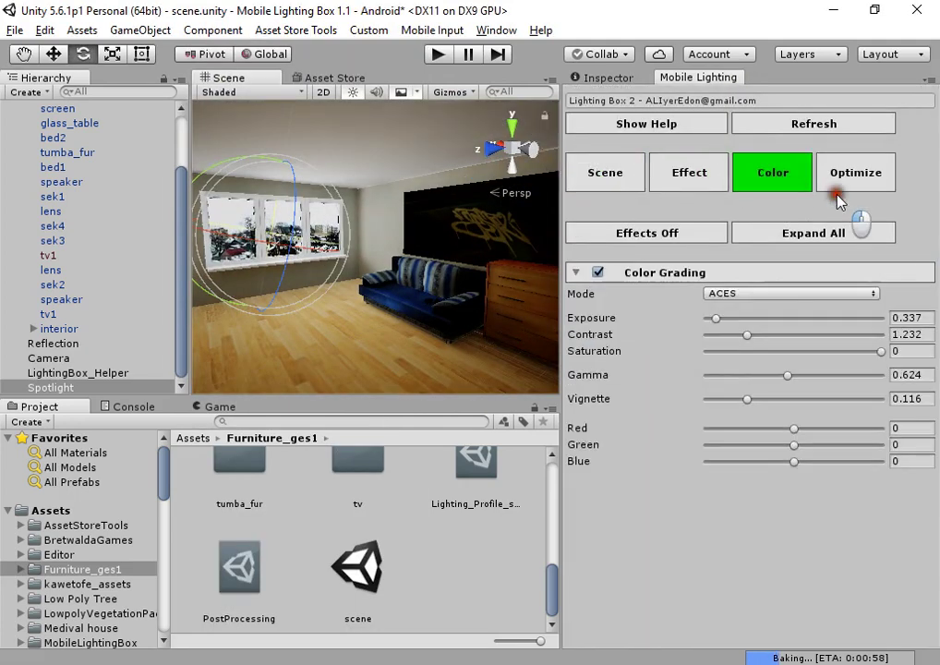
left_click(837, 190)
left_click(775, 270)
left_click_drag(525, 233, 602, 335)
- Select the room's floor plane, locate its floor material in the project, and move the converter window clear of the assets
left_click(540, 176)
left_click(615, 74)
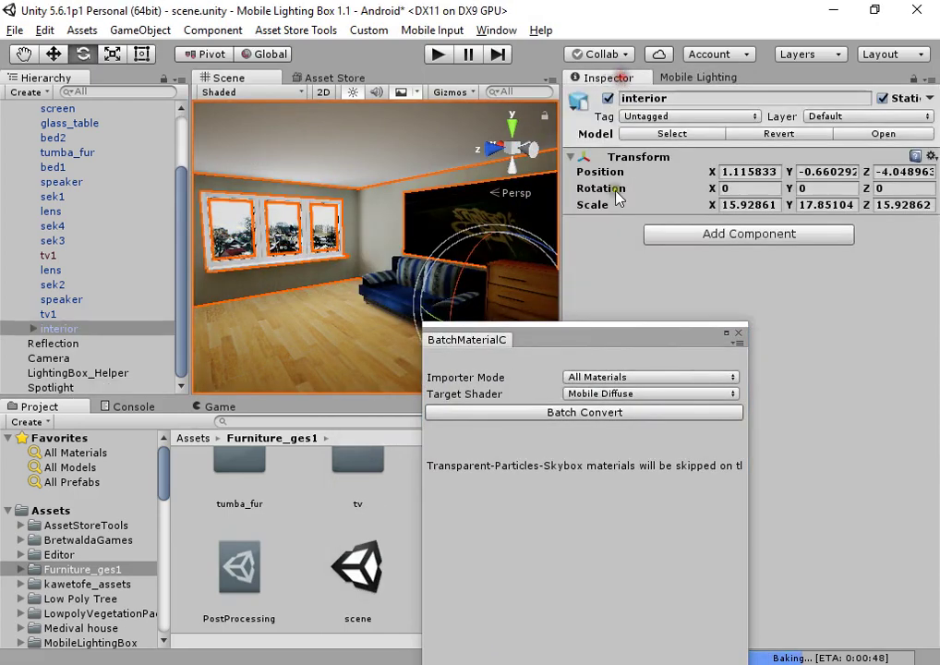
left_click(367, 318)
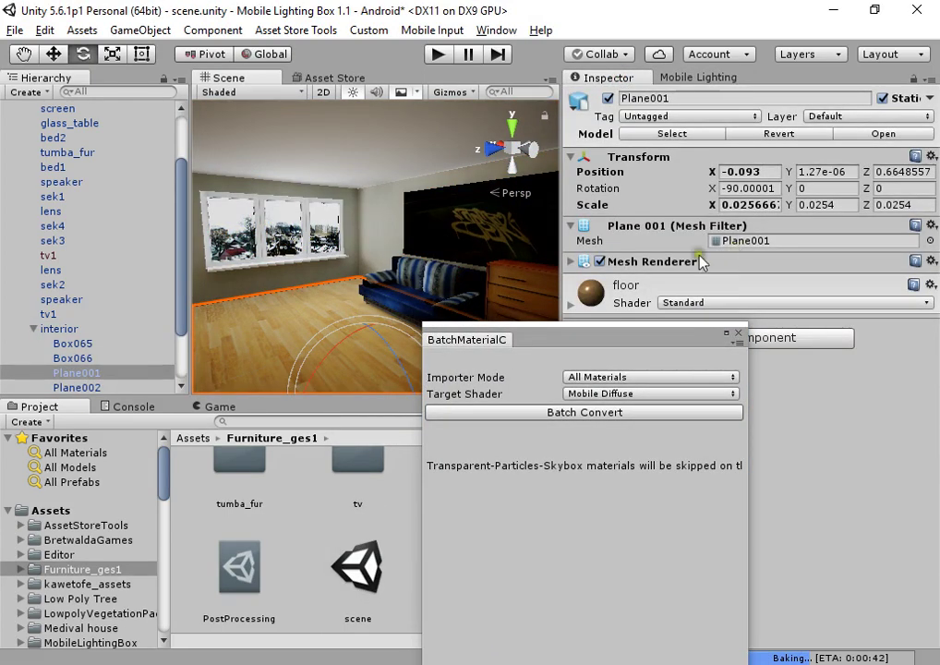
left_click(650, 261)
left_click_drag(709, 336, 619, 322)
left_click(736, 327)
left_click_drag(554, 314, 828, 130)
- Set the converter's Importer Mode to Custom Materials and add all materials from the interior Materials folder as targets
left_click(391, 509)
key("ctrl+a")
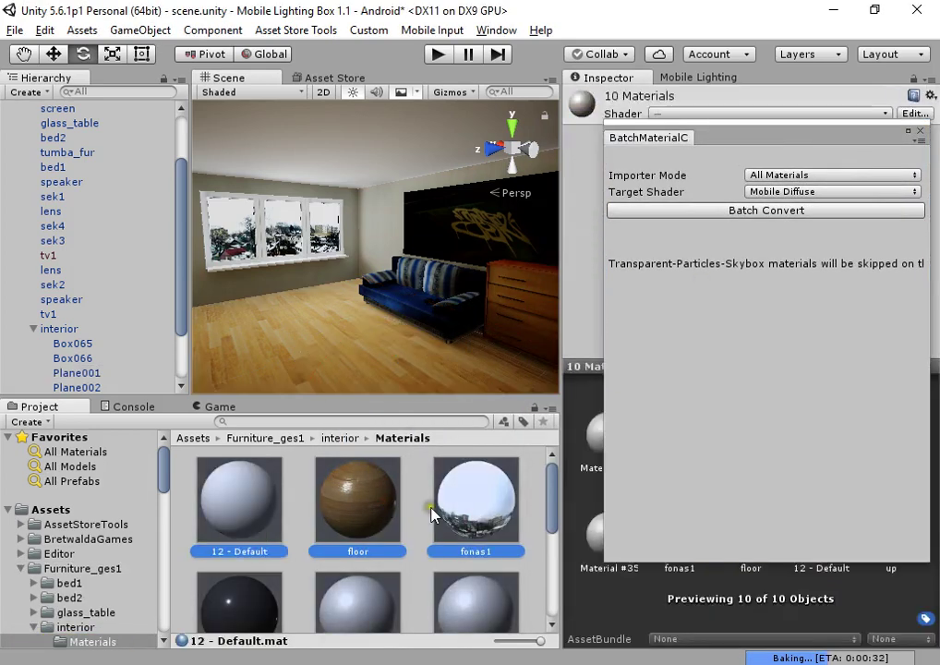
left_click_drag(434, 513, 651, 268)
left_click(785, 175)
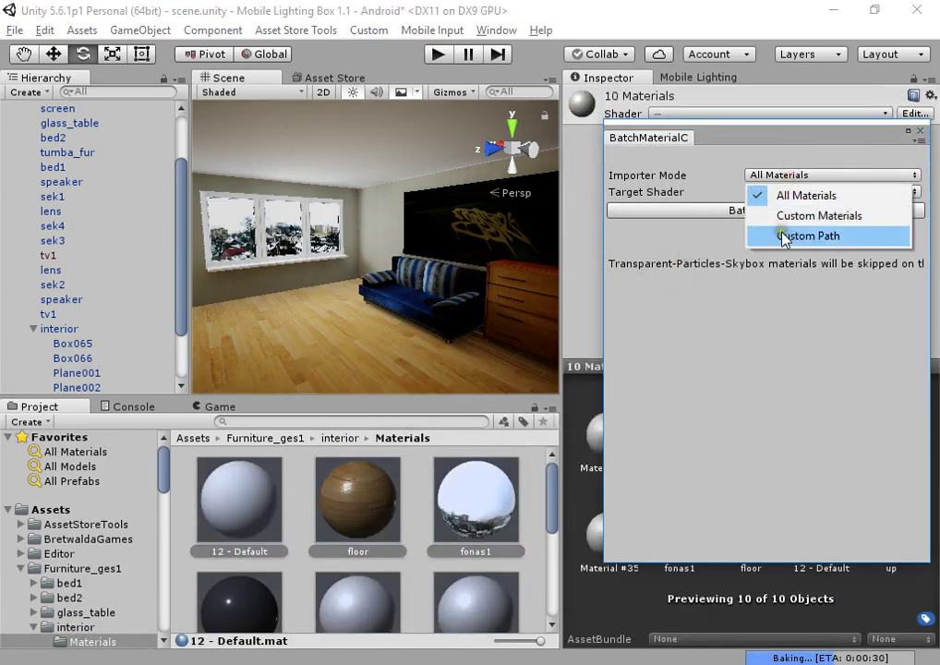
left_click(776, 214)
left_click_drag(349, 515, 701, 263)
- Convert the target materials to the Legacy Diffuse shader and inspect the room
left_click(775, 191)
left_click(811, 252)
left_click_drag(791, 138, 703, 269)
left_click(736, 346)
scroll(485, 336, "down", 3)
right_click_drag(485, 336, 327, 304)
scroll(384, 298, "up", 4)
scroll(384, 296, "down", 2)
right_click_drag(384, 297, 545, 323)
- Convert the target materials to the Mobile Diffuse shader, check the room, and close the converter
left_click(702, 322)
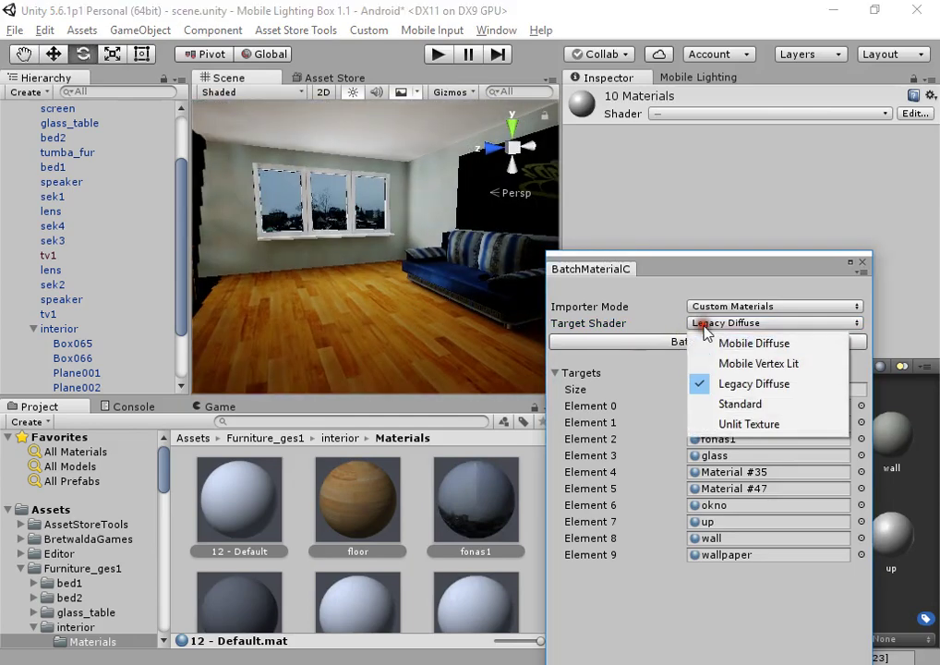
left_click(719, 340)
left_click(716, 341)
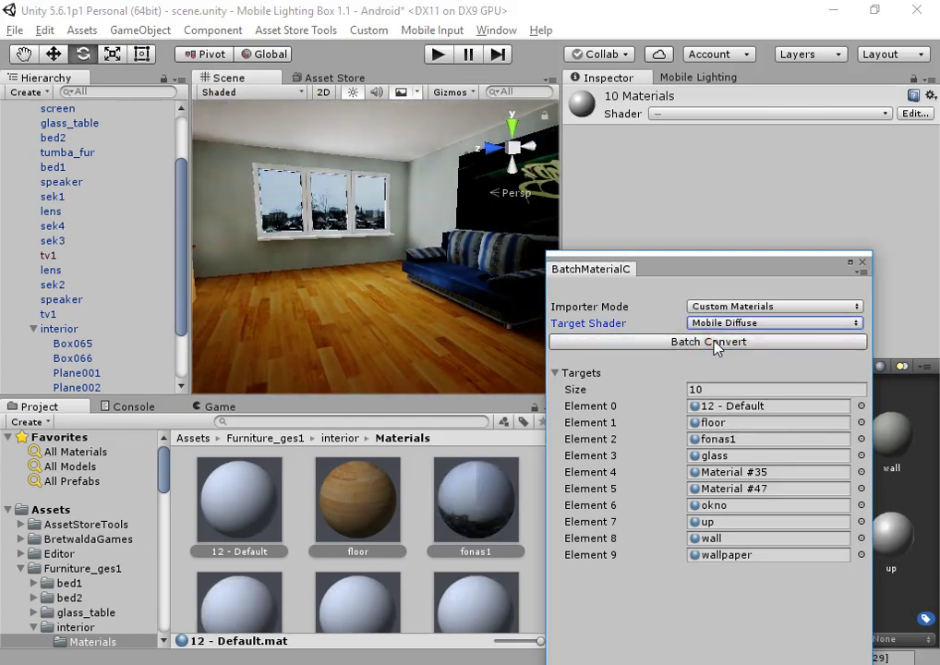
right_click_drag(414, 293, 452, 301)
scroll(425, 298, "down", 3)
left_click(857, 265)
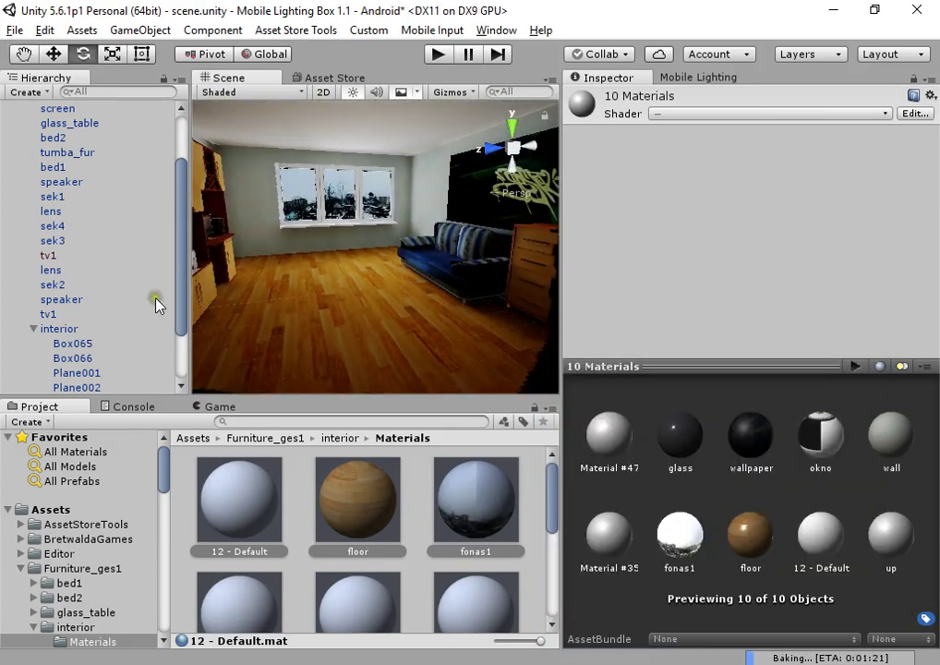
- Collapse the Models group in the scene's object list
scroll(18, 172, "up", 3)
left_click(20, 137)
mouse_move(336, 243)
right_mouse_down()
mouse_move(551, 228)
mouse_move(295, 264)
mouse_move(332, 242)
right_mouse_up()
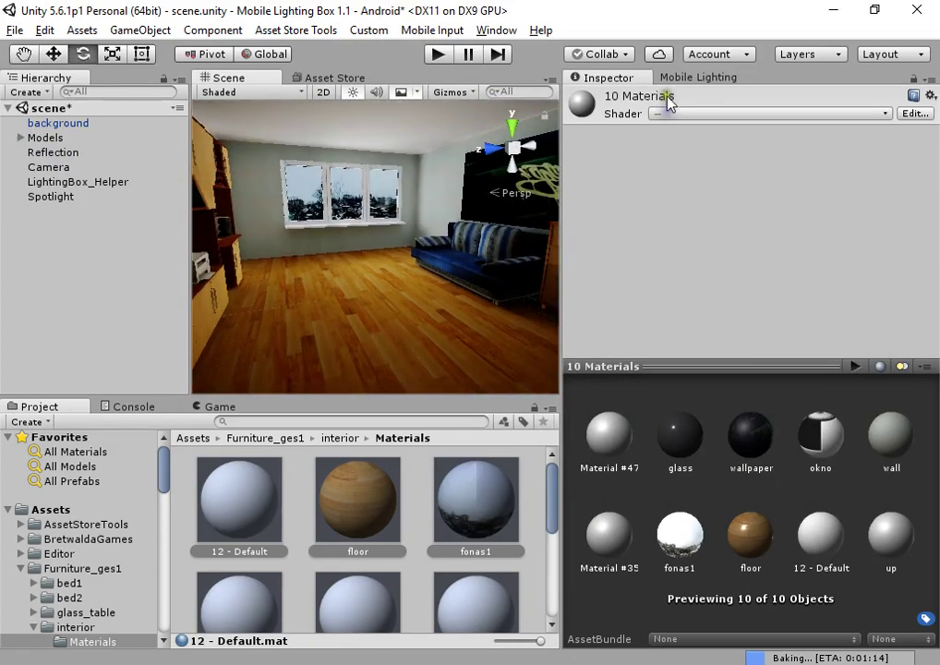
- Set the color grading's Exposure to 0.392, Gamma to 0.978 and Contrast to 1.337
left_click(678, 79)
left_click(766, 184)
mouse_move(716, 317)
left_mouse_down()
mouse_move(788, 318)
mouse_move(729, 318)
left_mouse_up()
left_click_drag(786, 375, 878, 378)
left_click_drag(744, 336, 765, 335)
- Switch the scene view to Baked Lightmap mode and examine the lightmap resolution in the ceiling corner near the TV
left_click_drag(414, 276, 185, 192, "alt")
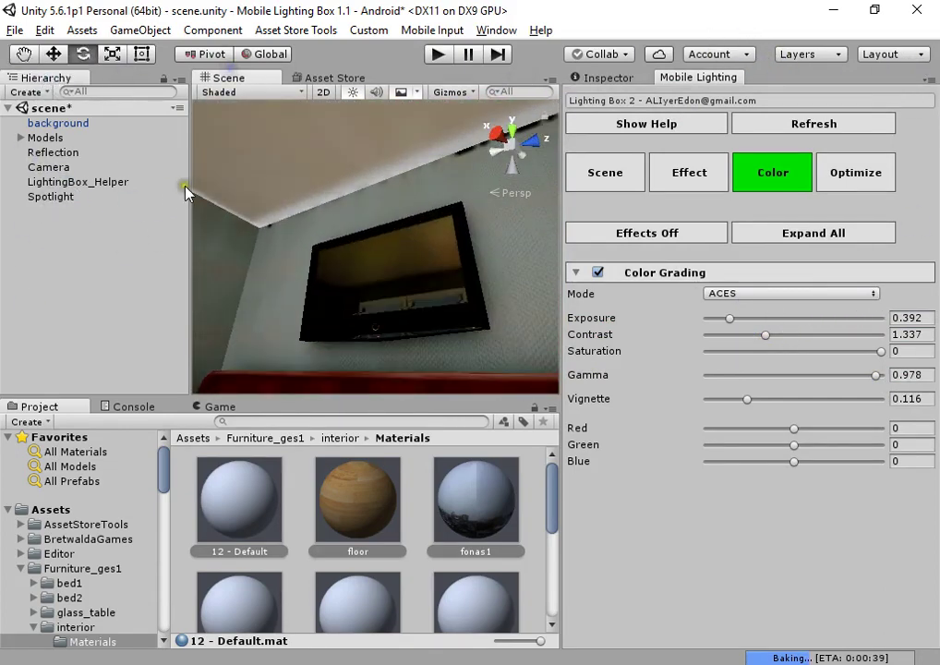
left_click(242, 92)
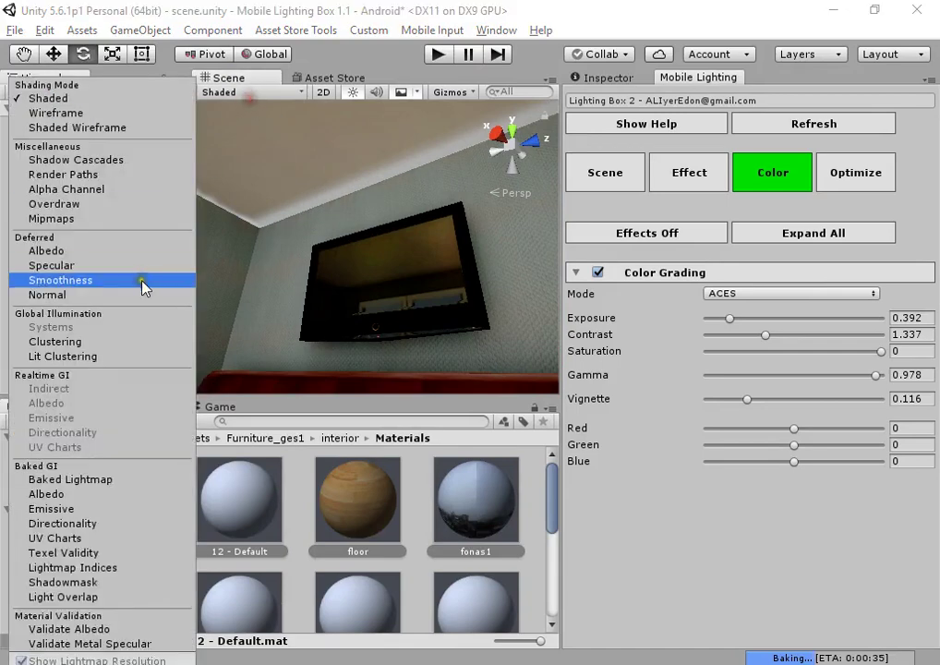
left_click(119, 480)
mouse_move(355, 287)
right_mouse_down()
mouse_move(299, 264)
mouse_move(312, 253)
right_mouse_up()
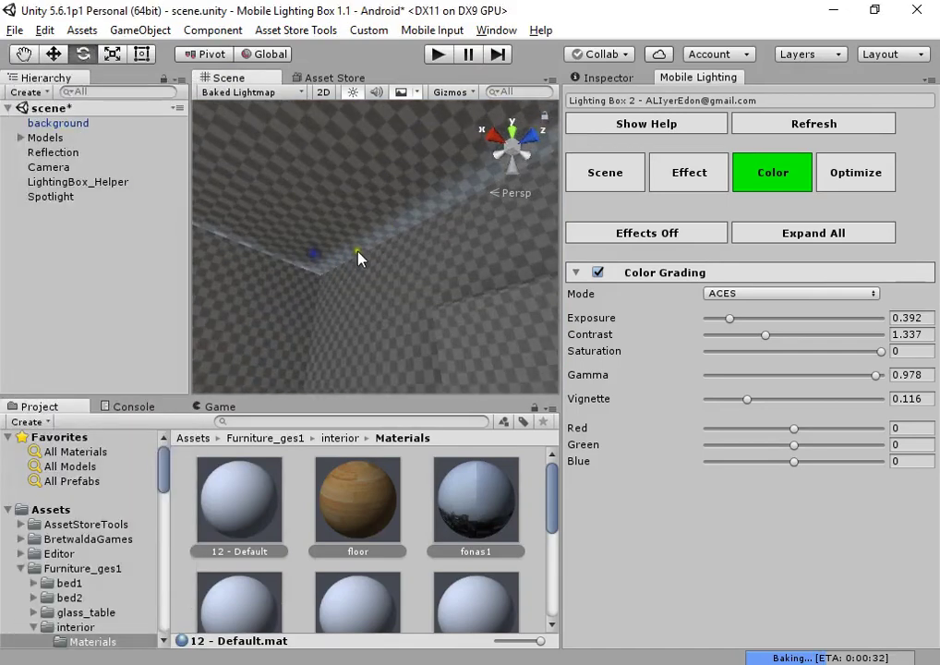
- Set the lightmap's Baked Resolution to 30 and return the scene view to Shaded mode
left_click(691, 177)
left_click(617, 178)
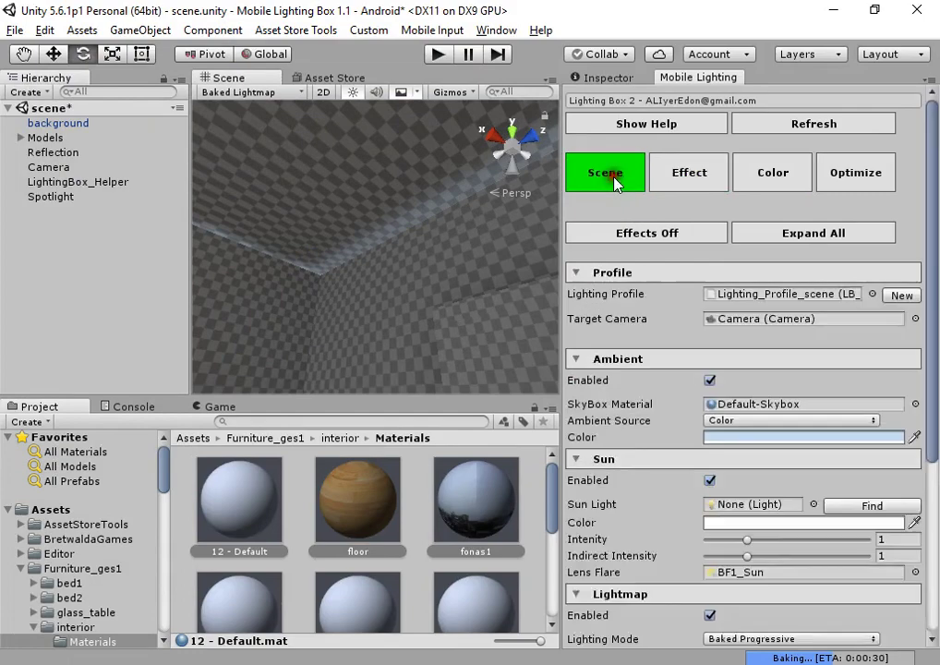
scroll(737, 462, "down", 5)
left_click(747, 389)
mouse_move(744, 389)
left_mouse_down()
mouse_move(691, 386)
mouse_move(746, 391)
left_mouse_up()
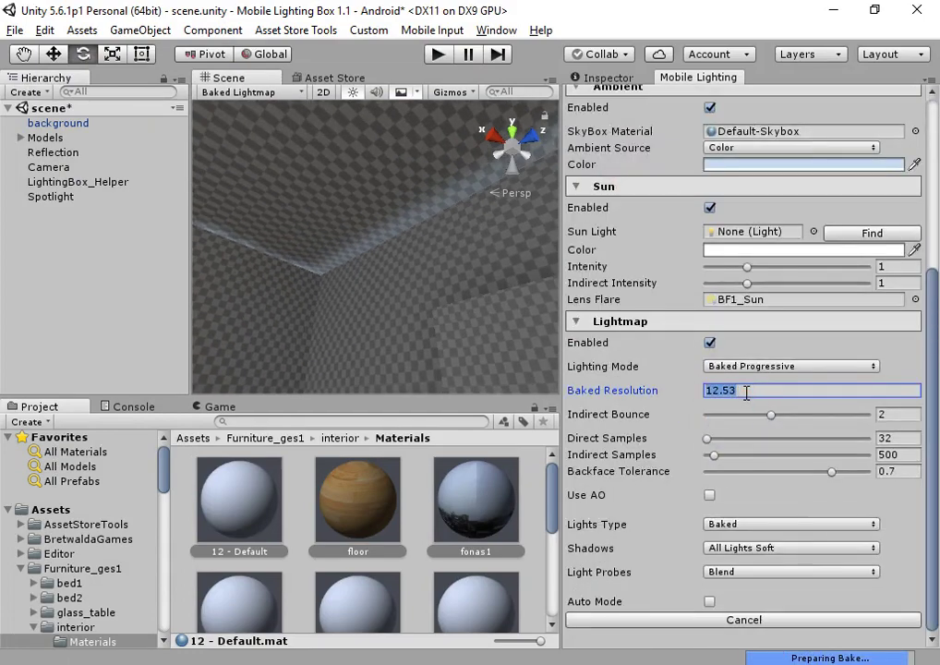
type("30")
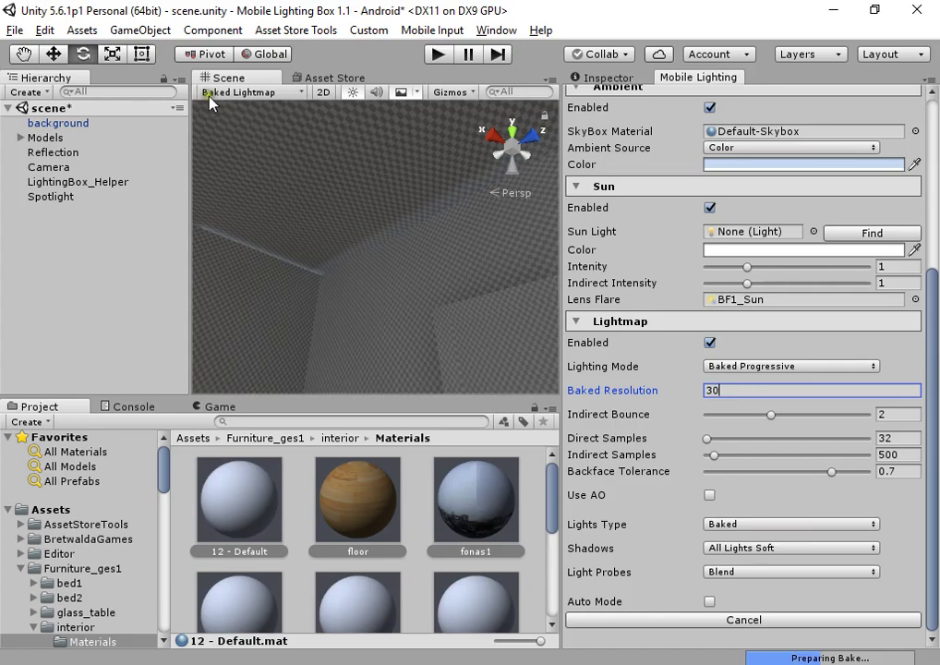
left_click(207, 94)
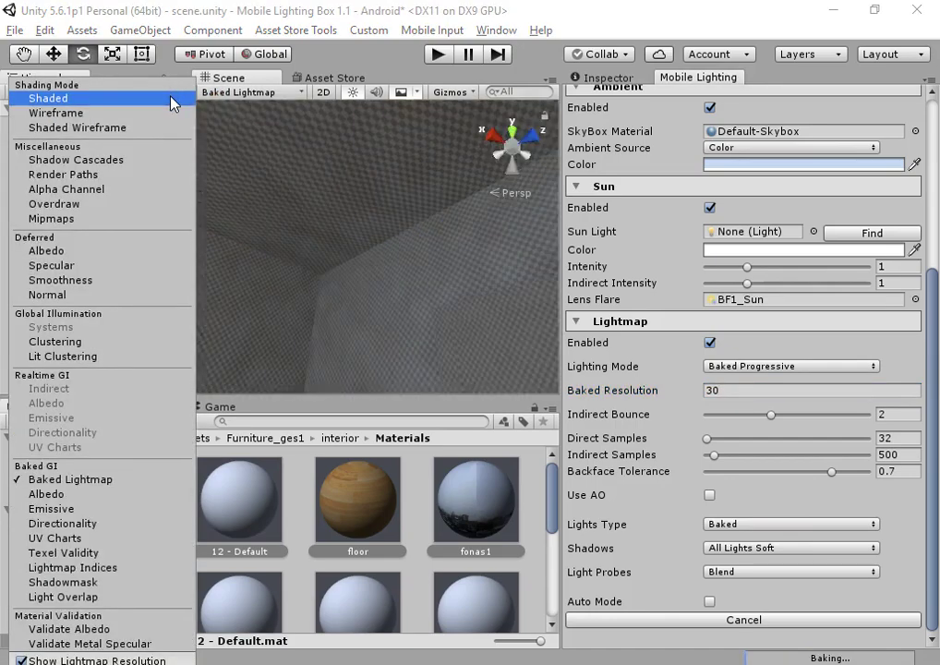
left_click(171, 99)
- Select and frame the spotlight at the windows with the Move tool active, and widen the scene view
mouse_move(268, 226)
left_mouse_down("alt")
mouse_move(343, 270)
mouse_move(380, 339)
mouse_move(422, 342)
mouse_move(472, 244)
left_mouse_up("alt")
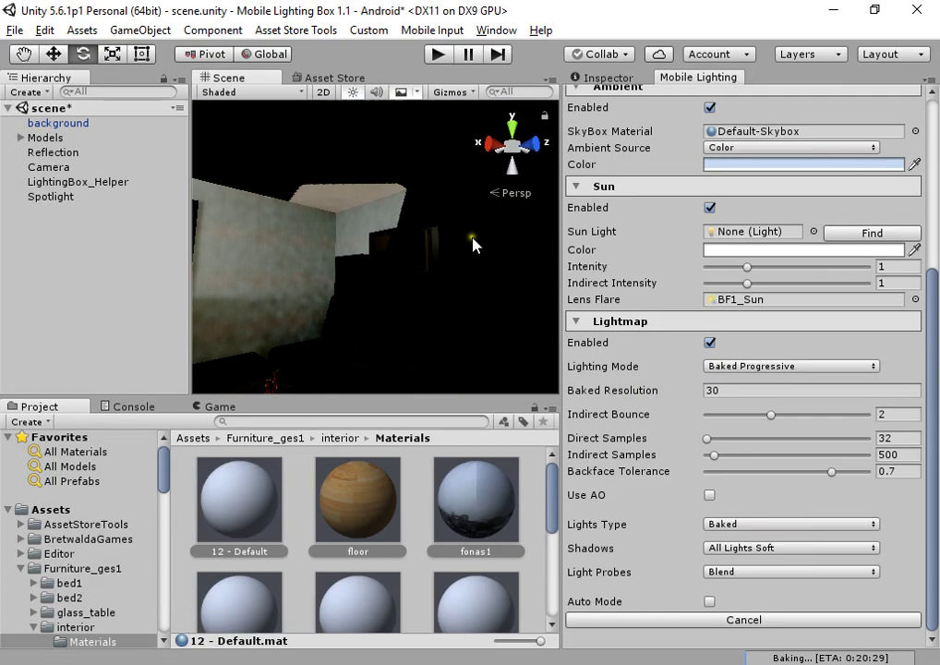
left_click(473, 242)
key("f")
key("w")
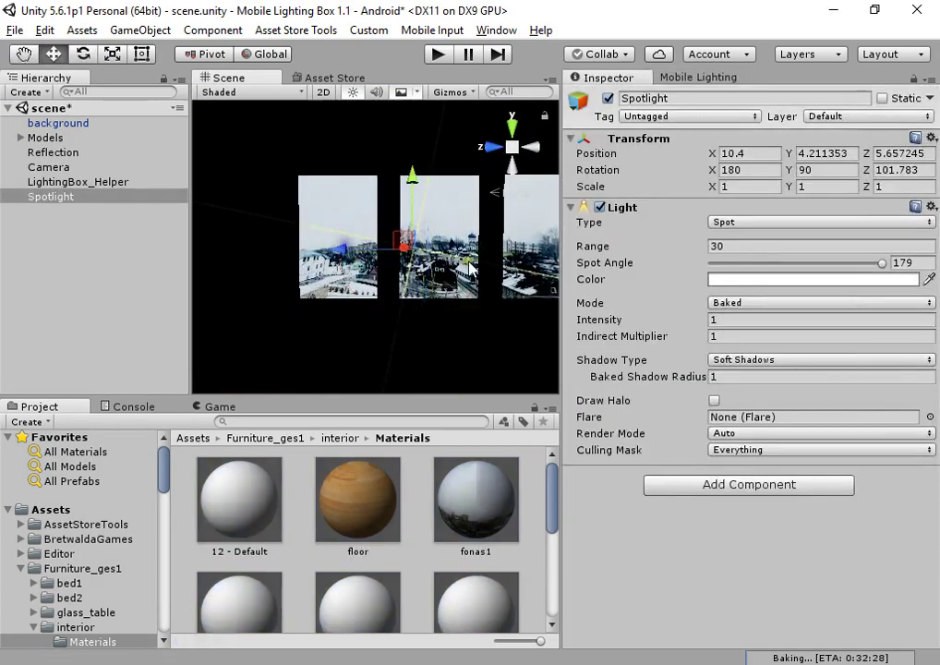
left_click_drag(406, 241, 831, 386, "alt")
right_click_drag(831, 386, 824, 373)
right_click_drag(406, 248, 366, 243)
left_click_drag(560, 261, 687, 263)
- Duplicate the window spotlight twice and spread the lights across the windows, with Spotlight (2) at about Z 1.91
left_click_drag(575, 261, 605, 224, "alt")
key("ctrl+d")
key("ctrl+d")
left_click_drag(663, 222, 554, 235)
left_click_drag(490, 236, 545, 258, "alt")
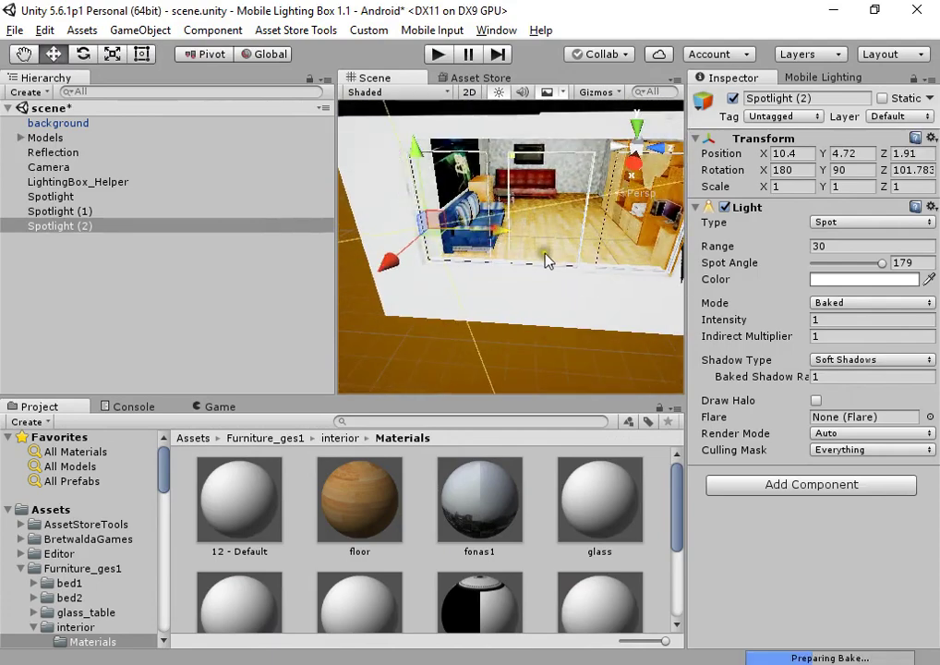
left_click(225, 213)
left_click_drag(616, 239, 612, 238)
left_click(610, 367)
- Inspect the room's walls, floor and furniture under the three spotlights
right_click_drag(469, 344, 527, 260)
key("w")
key("w")
right_click_drag(567, 319, 203, 279)
left_click_drag(205, 285, 936, 276, "alt")
left_click_drag(545, 233, 524, 247, "alt")
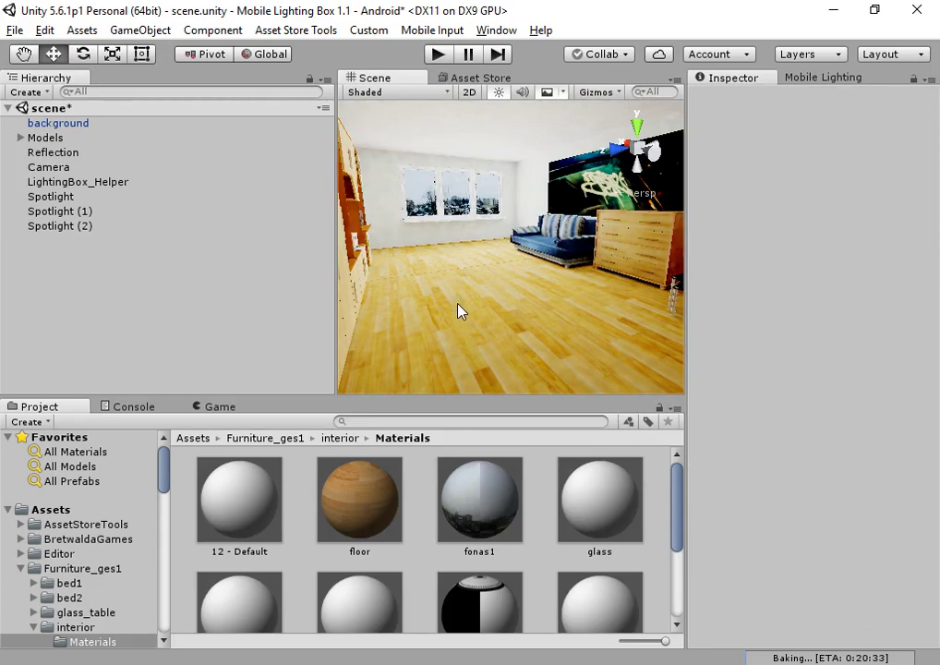
left_click_drag(441, 318, 693, 312, "alt")
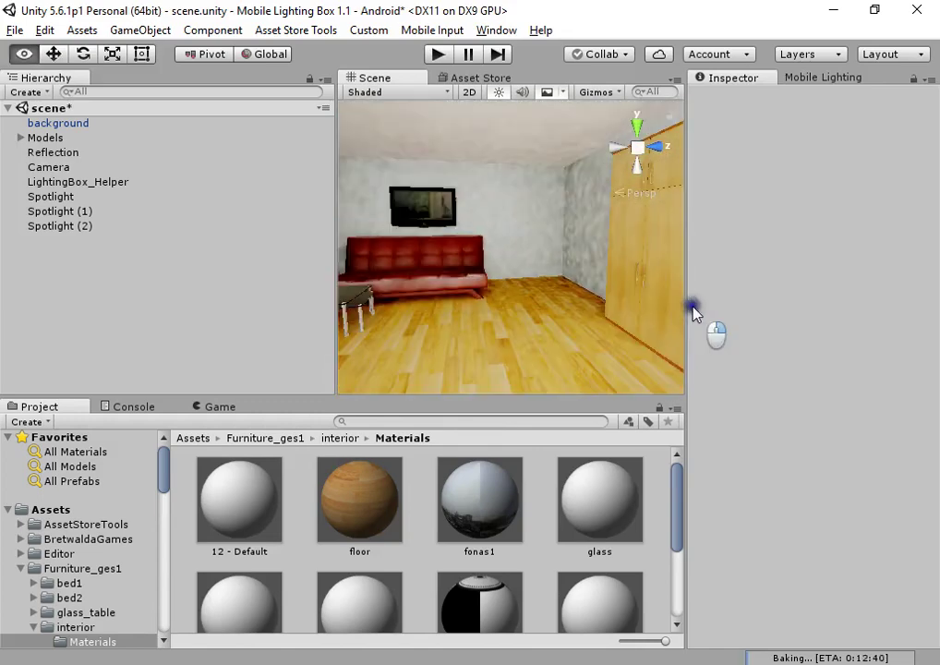
right_click_drag(693, 307, 682, 299)
- Widen the Mobile Lighting settings and set the lightmap's Direct Samples to 300
left_click(808, 76)
scroll(827, 201, "down", 1)
left_click_drag(684, 248, 584, 247)
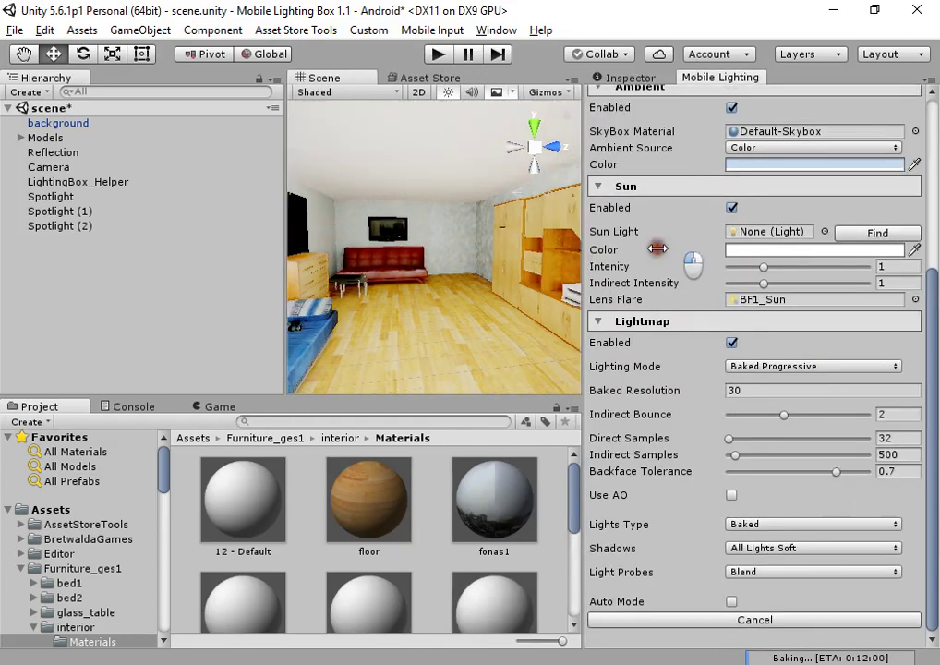
left_click(905, 439)
type("300")
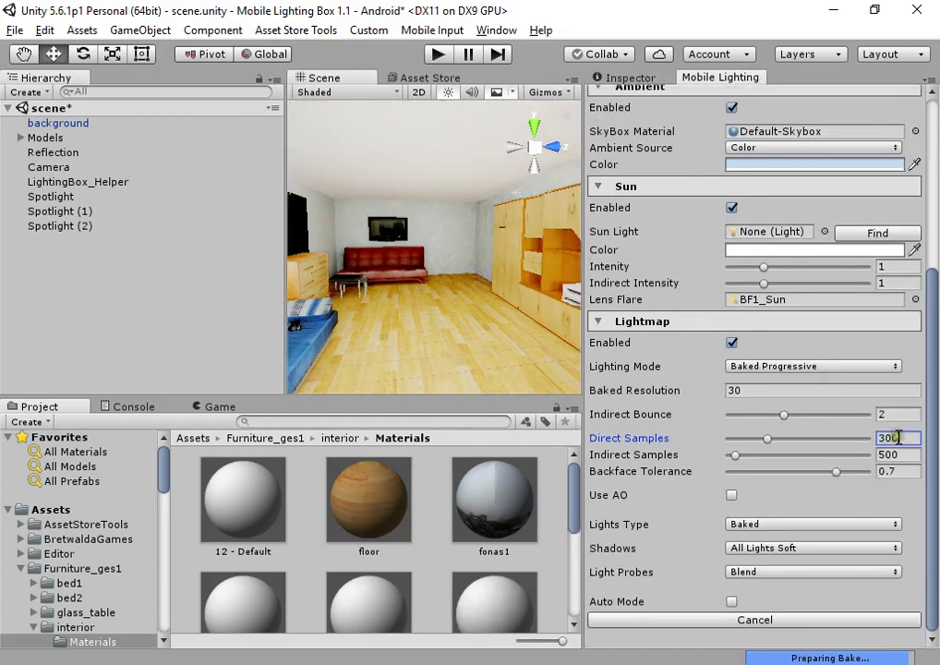
- Examine the floor and furniture in Baked Lightmap mode and return the scene view to Shaded mode
scroll(452, 277, "up", 5)
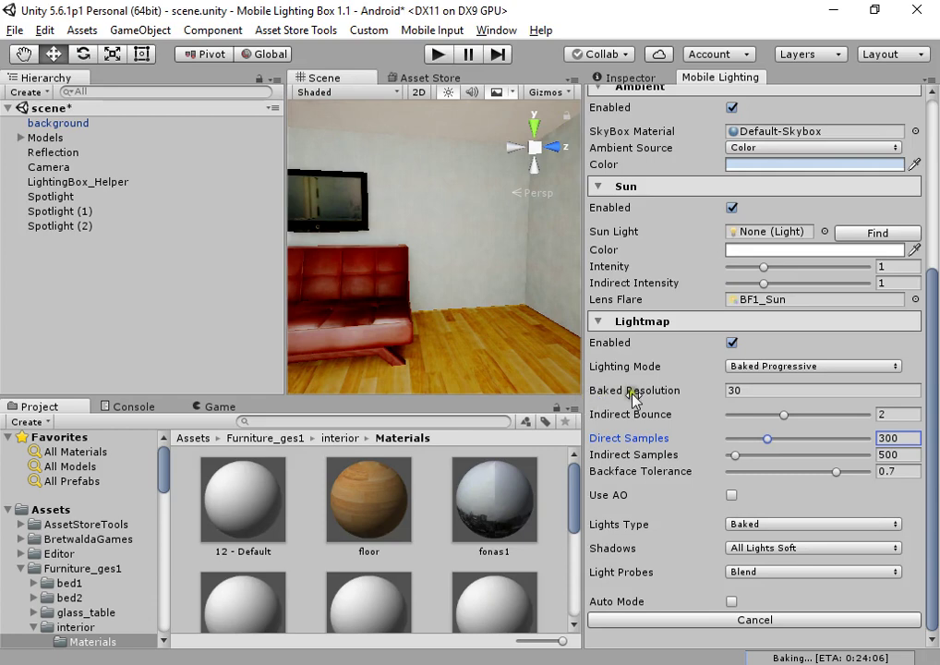
right_click_drag(517, 304, 346, 280)
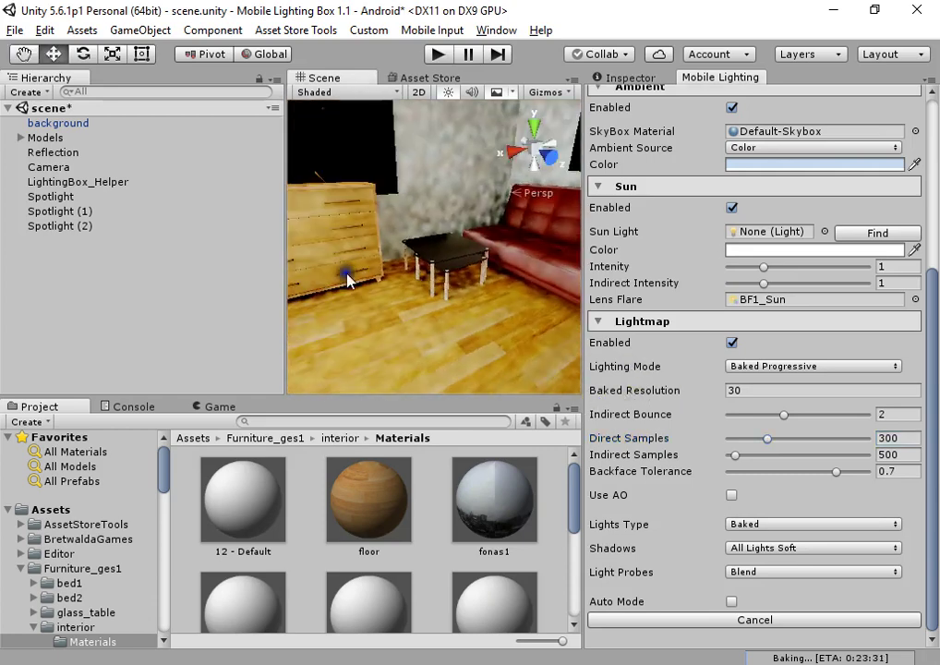
left_click(323, 92)
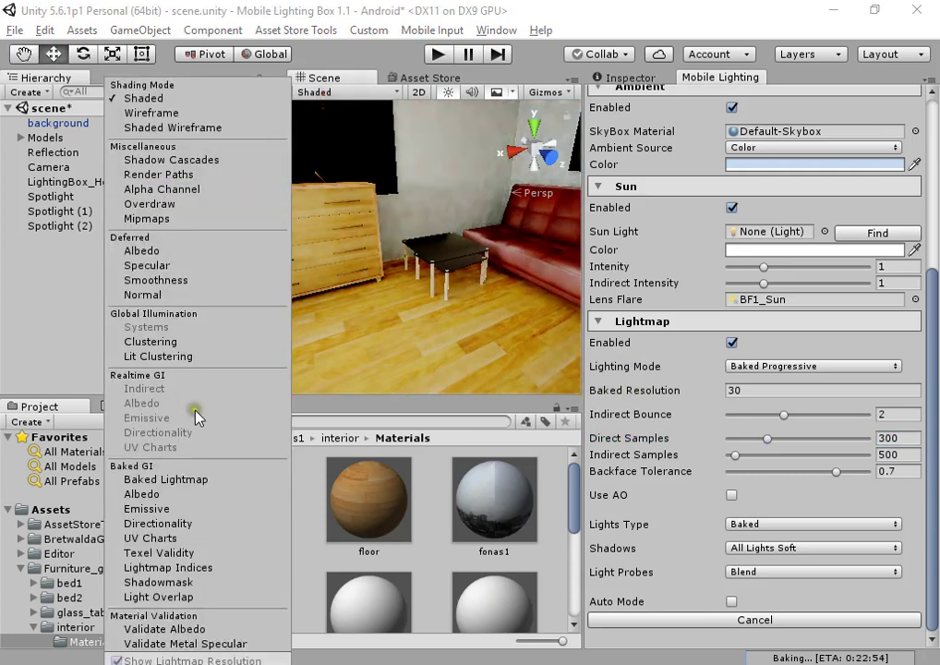
left_click(195, 478)
right_click_drag(380, 304, 422, 256)
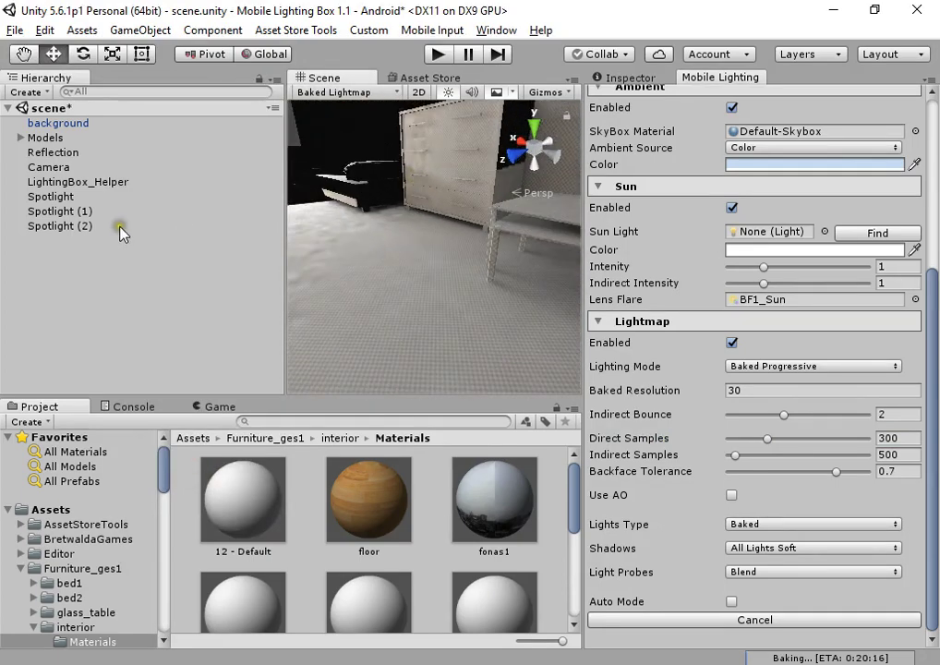
left_click(361, 92)
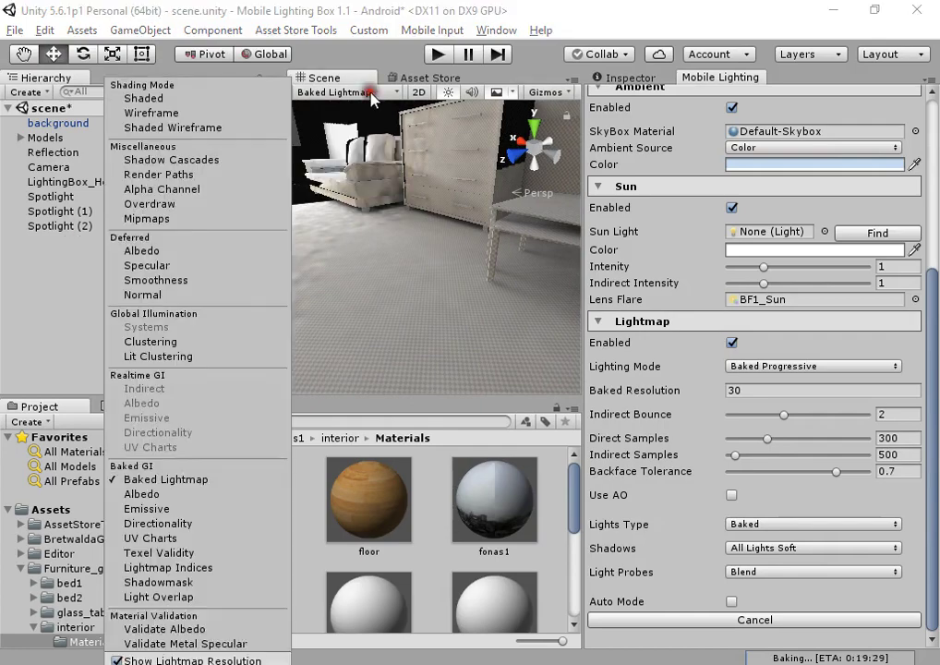
left_click(227, 97)
mouse_move(406, 208)
right_mouse_down()
mouse_move(431, 213)
mouse_move(420, 189)
mouse_move(479, 217)
mouse_move(468, 265)
mouse_move(475, 268)
right_mouse_up()
- Set the color grading's Exposure to 0.35, Red to -50, Blue to 44 and Saturation to 0
scroll(734, 247, "up", 5)
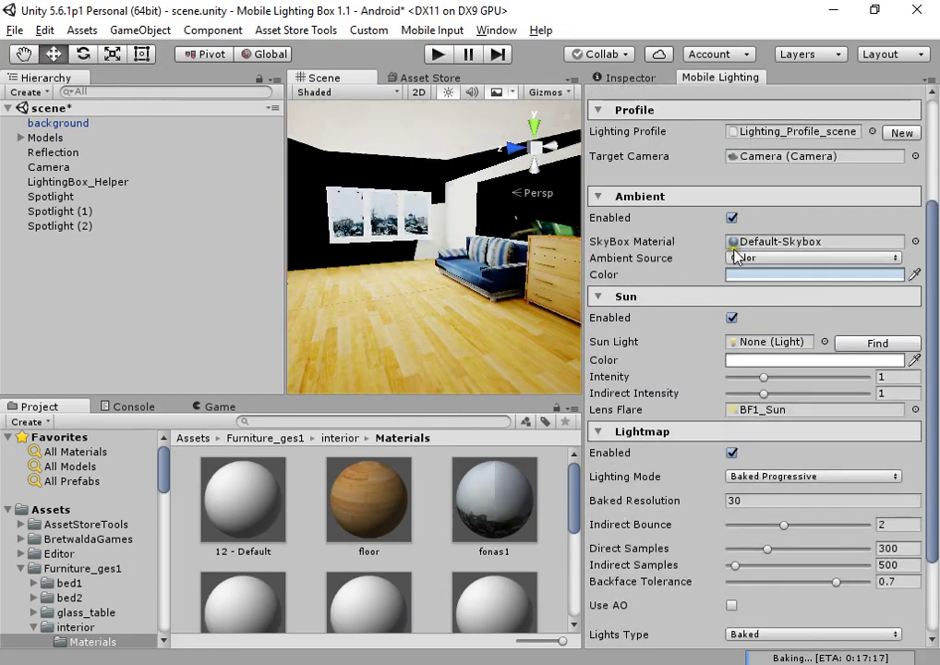
scroll(727, 240, "up", 2)
left_click(776, 178)
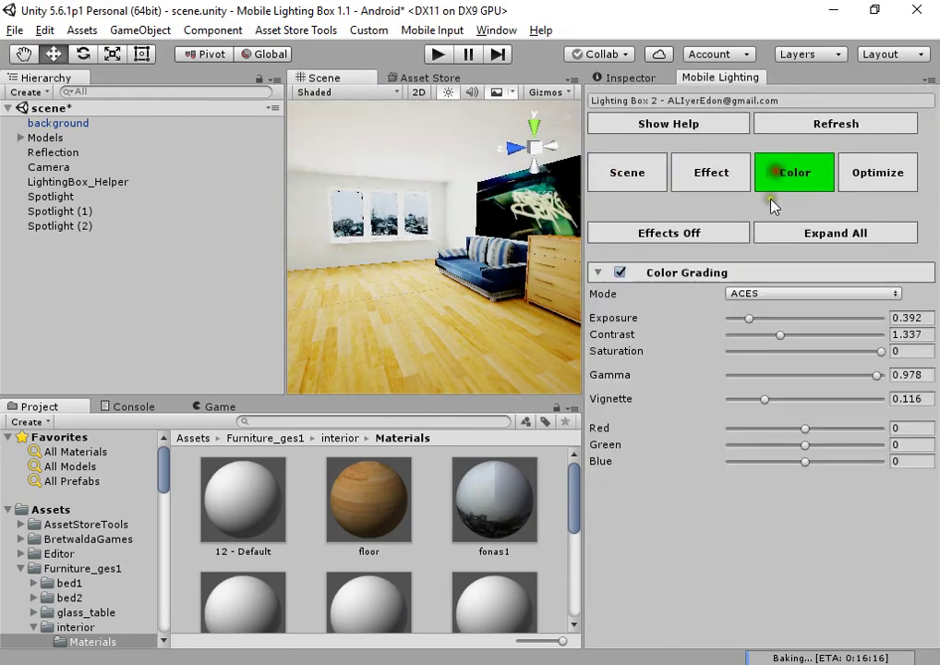
left_click_drag(749, 319, 744, 295)
left_click_drag(804, 460, 818, 462)
left_click_drag(804, 427, 835, 462)
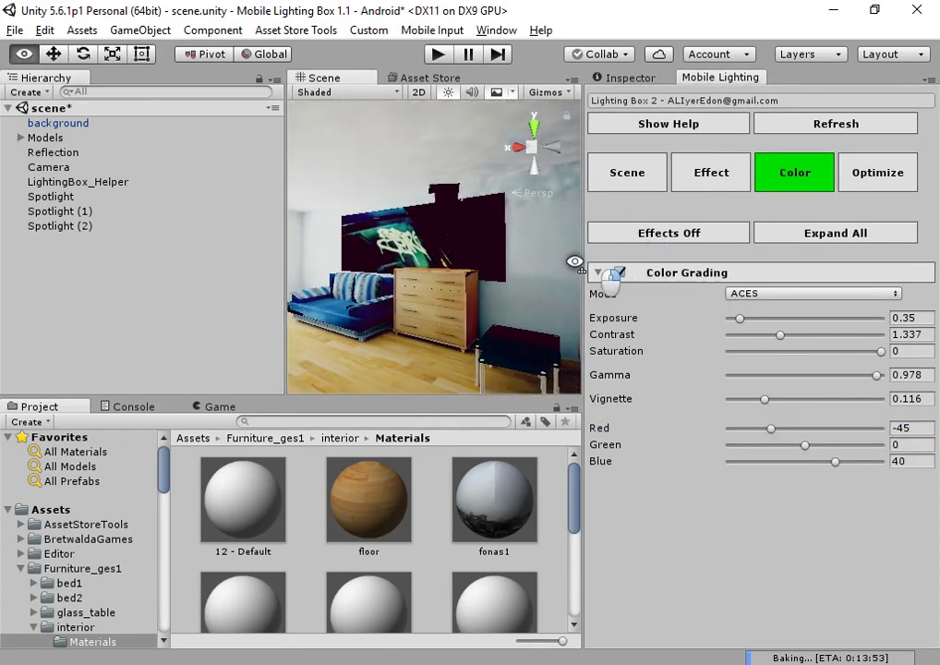
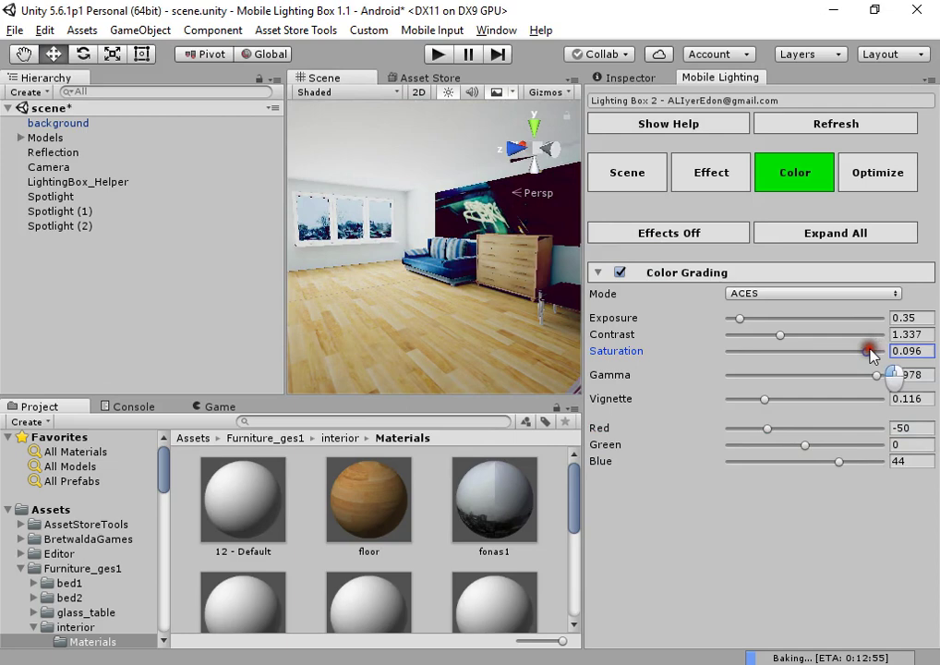
left_click_drag(870, 354, 883, 352)
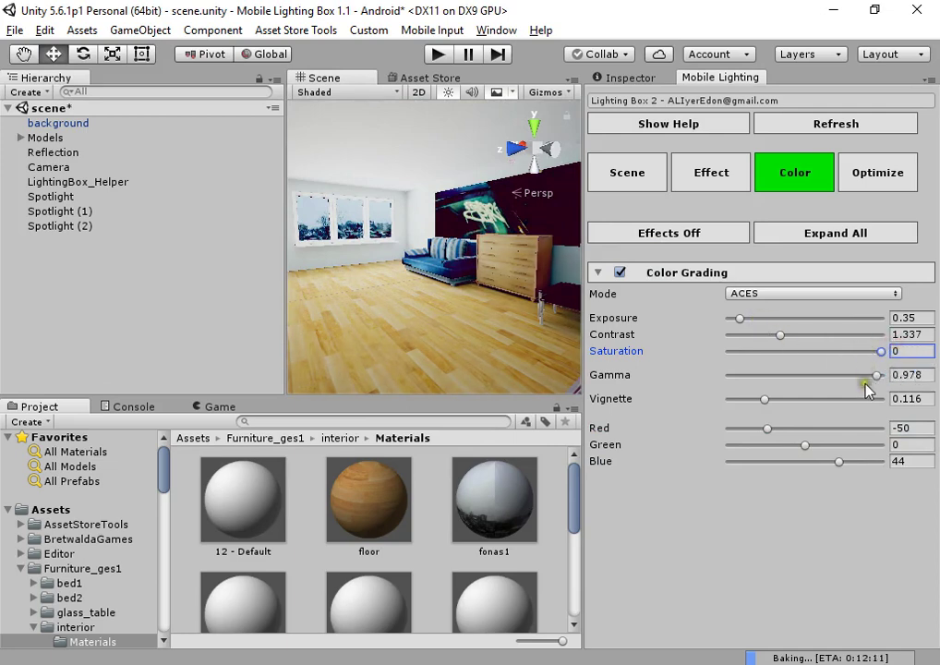
- Set the color grading's Vignette to 0.203, then widen the scene view and show the Game view to compare the room
left_click_drag(769, 402, 791, 400)
left_click_drag(283, 203, 185, 201)
left_click(217, 406)
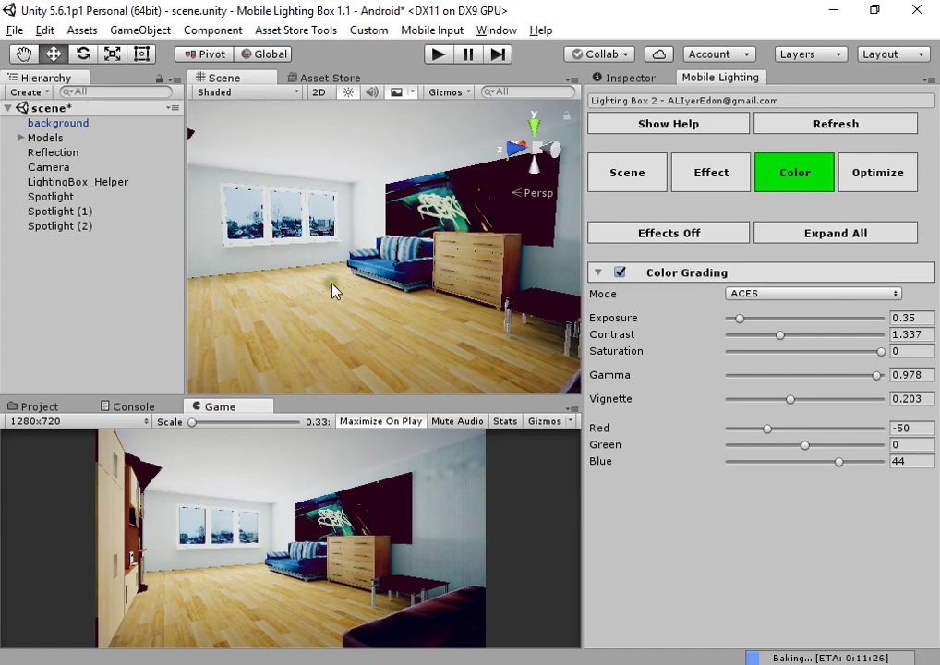
right_click_drag(336, 289, 487, 315)
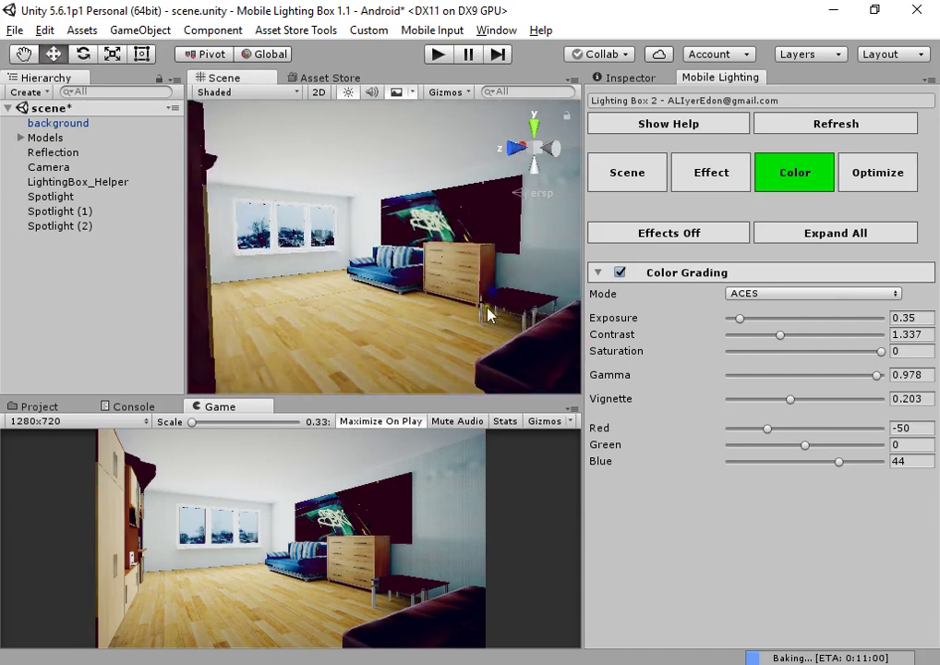
right_click_drag(436, 287, 517, 263)
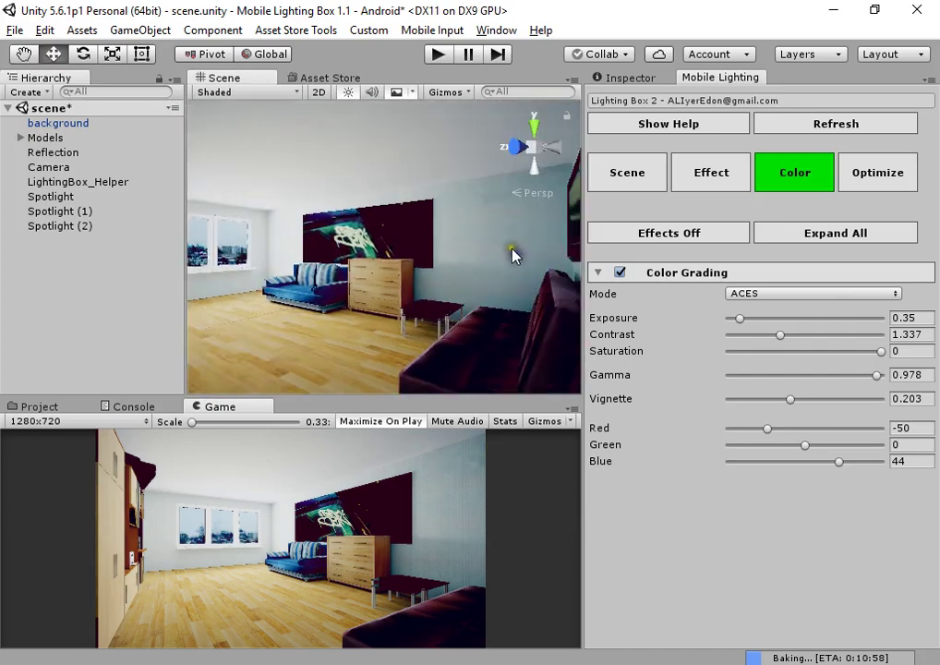
right_click_drag(374, 341, 328, 353)
- Reset the color grading's Blue and Red to 0
left_click(908, 462)
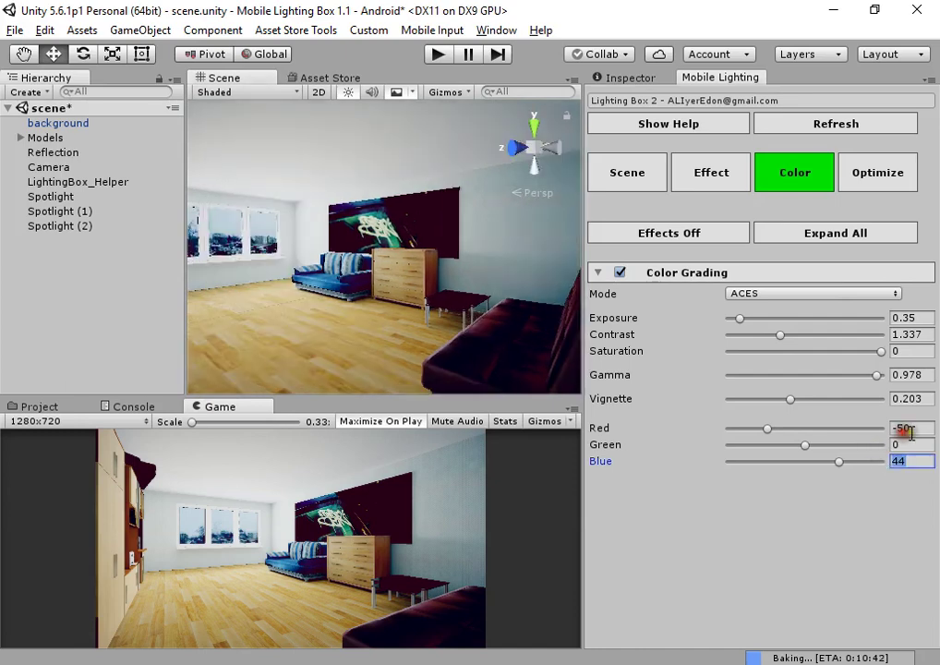
type("0")
left_click(913, 427)
type("0")
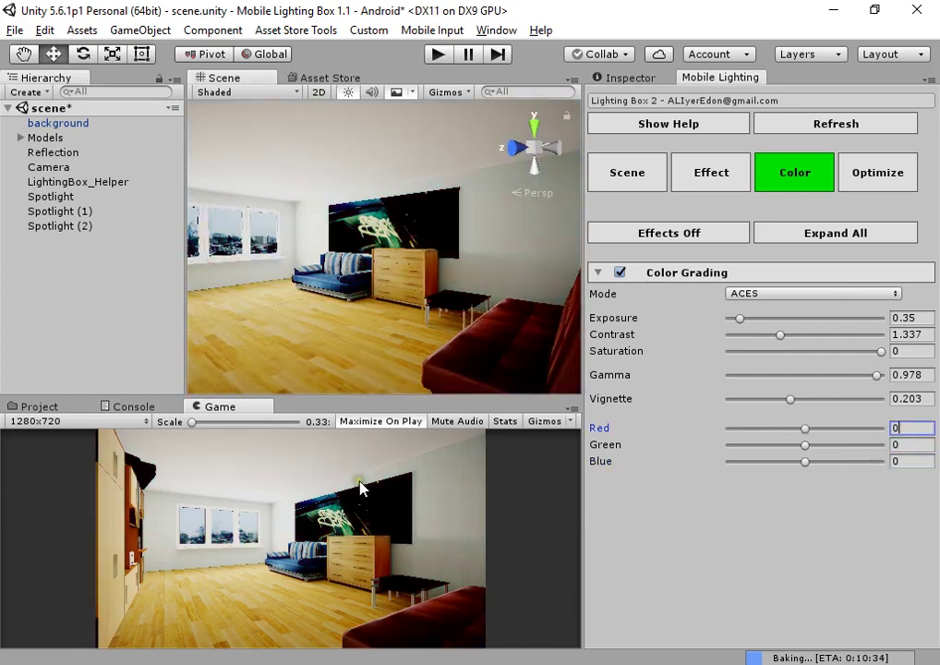
- Select the room's floor plane and open its floor.png texture in Photoshop
right_click_drag(395, 277, 343, 301)
left_click(344, 301)
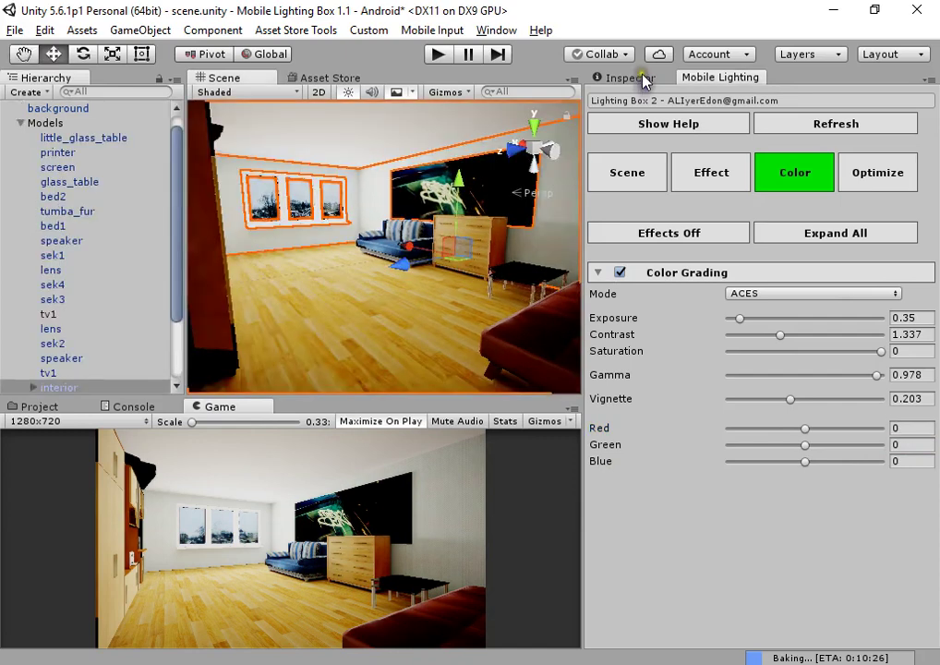
left_click(643, 80)
left_click(651, 356)
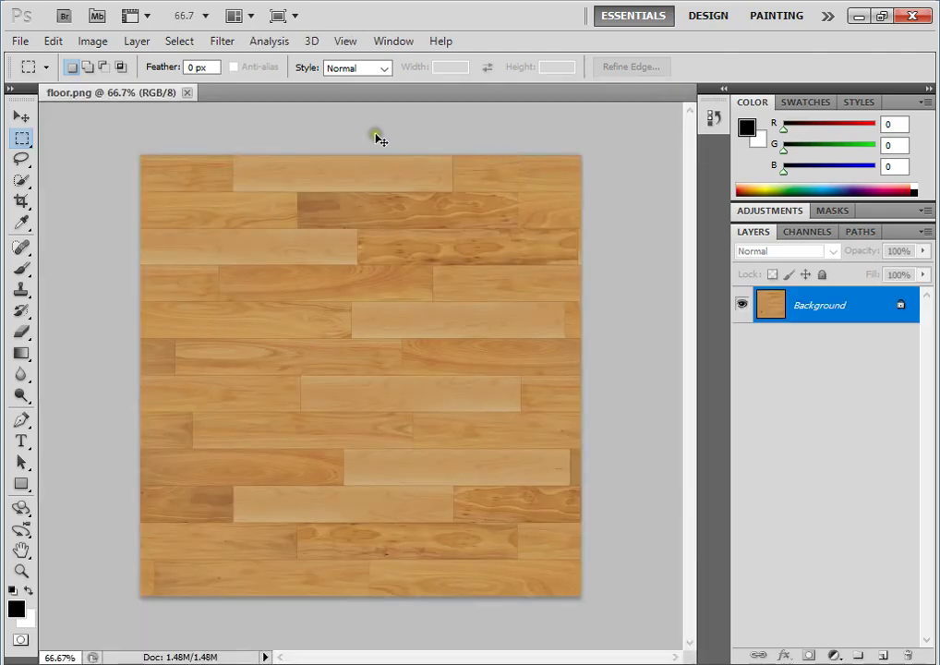
- Desaturate the floor texture completely with a Hue/Saturation adjustment at Saturation -100
key("ctrl+u")
left_click_drag(717, 226, 613, 223)
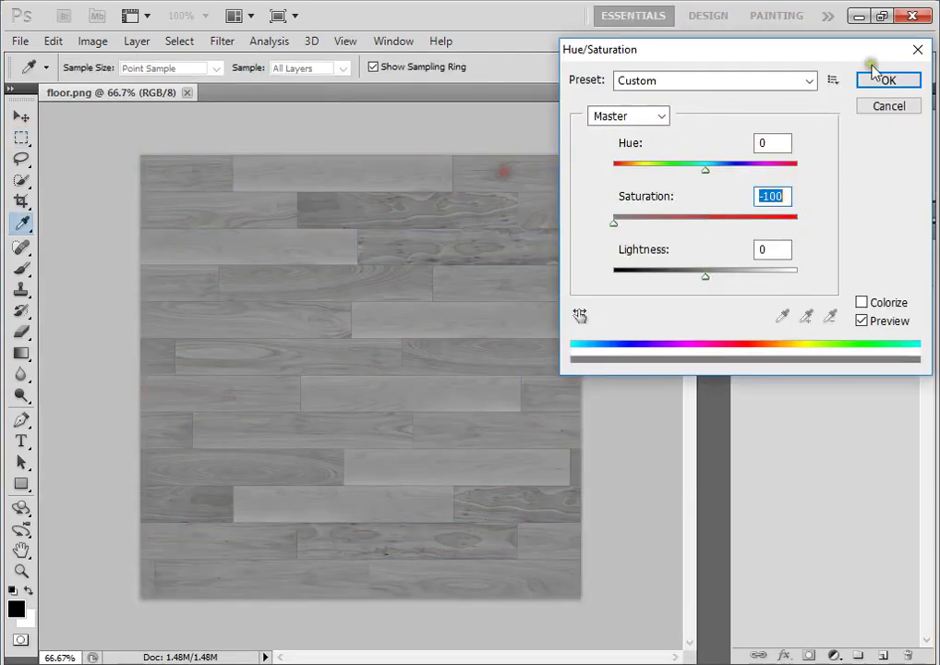
left_click(872, 78)
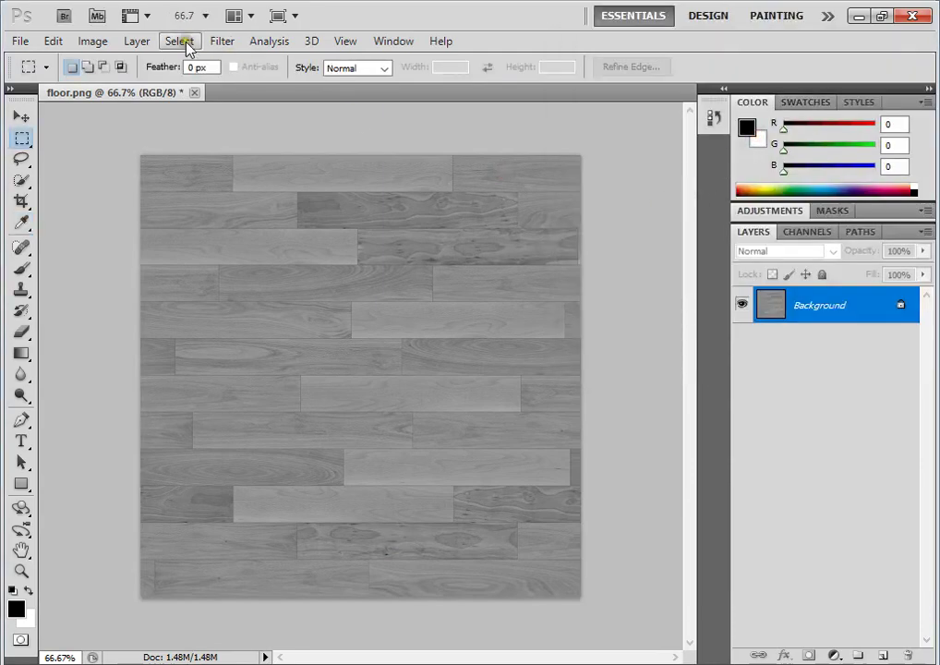
- Darken the floor texture with an Exposure adjustment at Gamma Correction 0.70
left_click(104, 41)
mouse_move(126, 86)
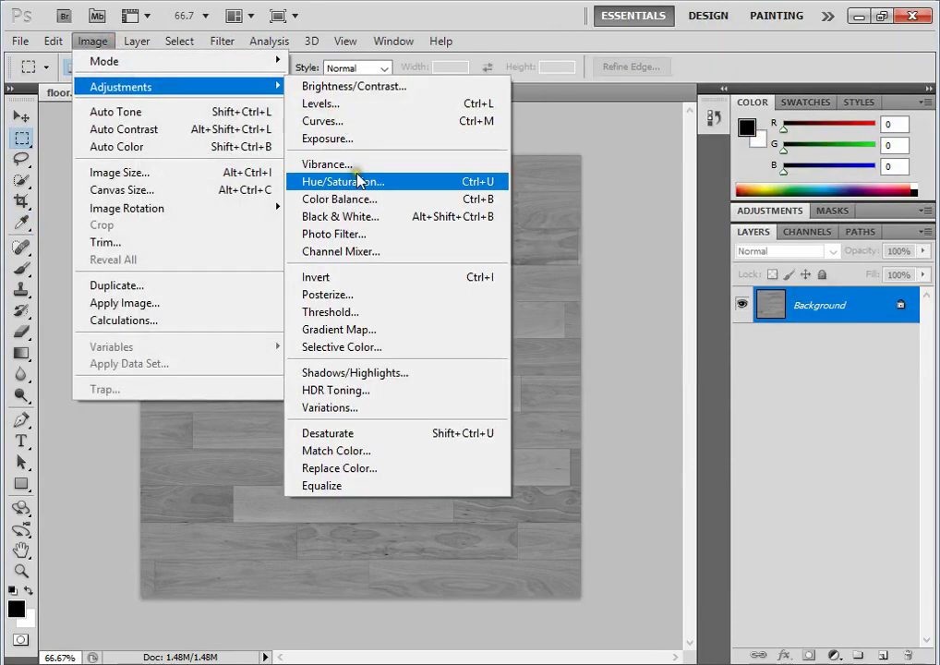
left_click(368, 140)
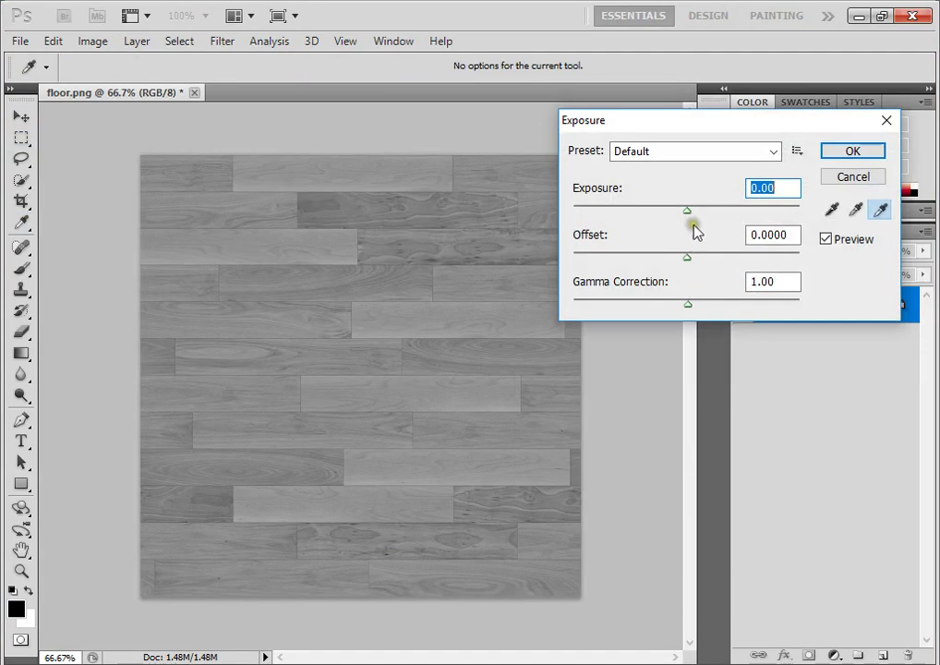
left_click_drag(687, 303, 716, 303)
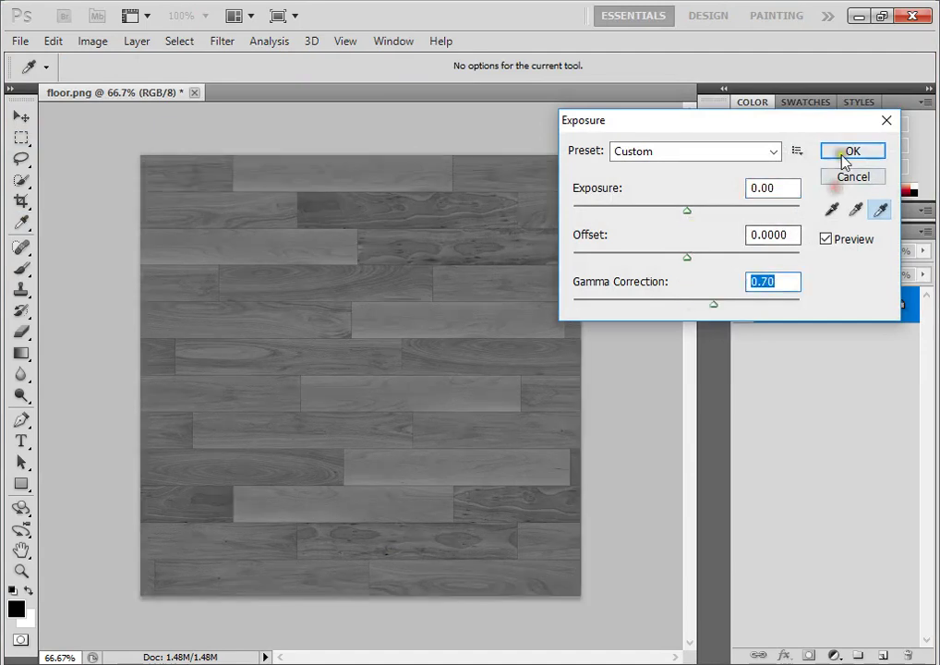
left_click(846, 155)
- Apply Saturation +62 to the grey floor texture, save it and switch back to Unity
key("ctrl+u")
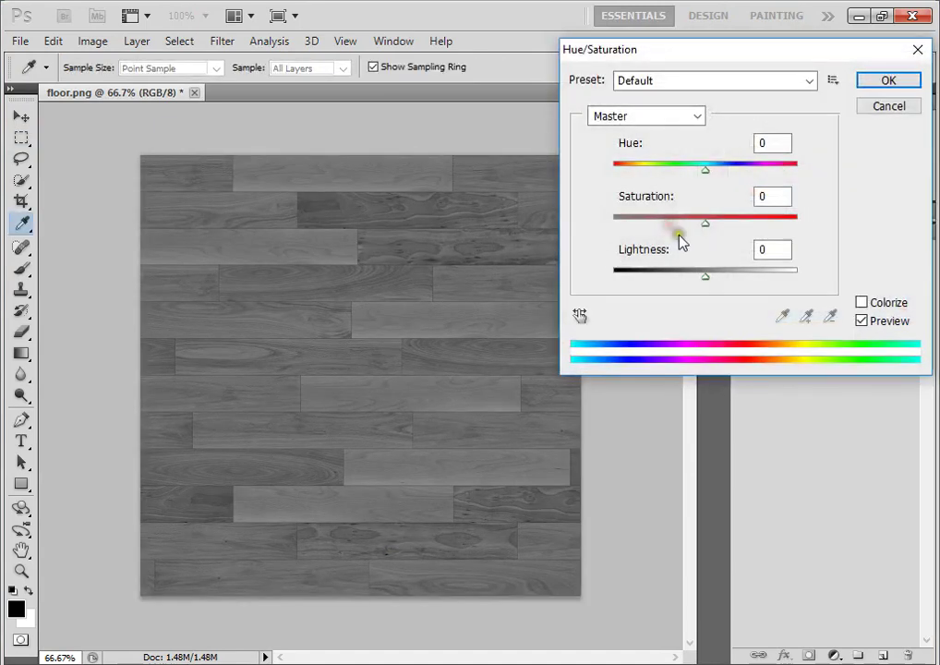
left_click_drag(678, 236, 820, 226)
left_click(864, 84)
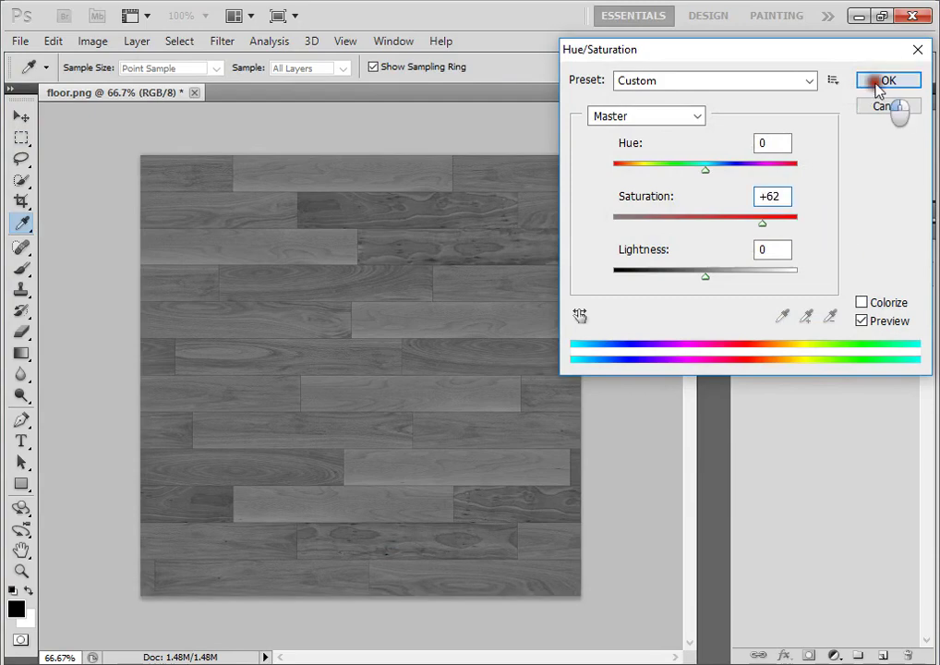
key("m")
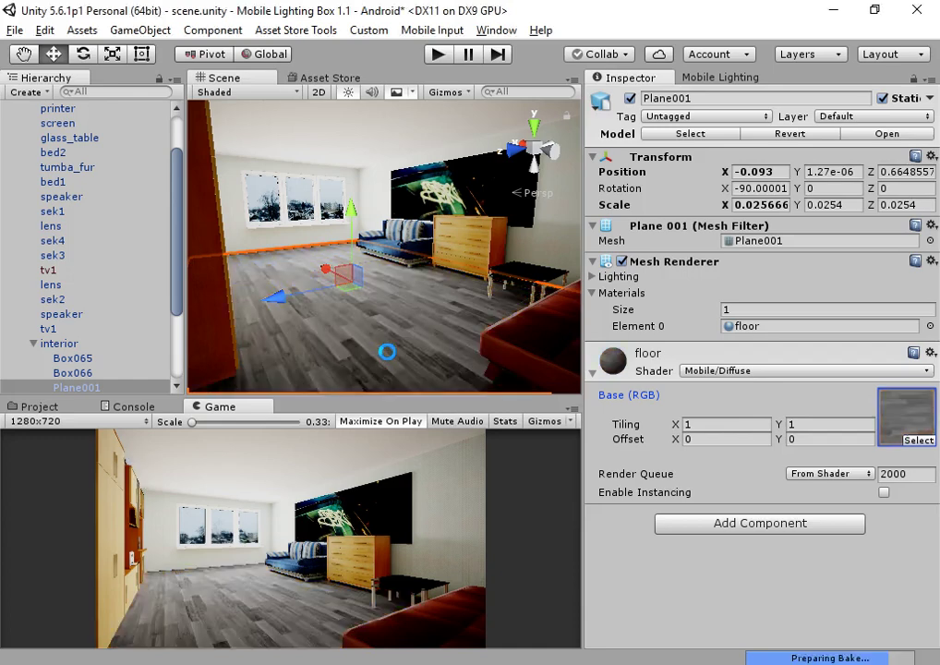
- Switch the floor material to the Legacy Shaders/Diffuse shader and darken its Main Color to light grey C9C9C9
left_click(722, 370)
mouse_move(766, 653)
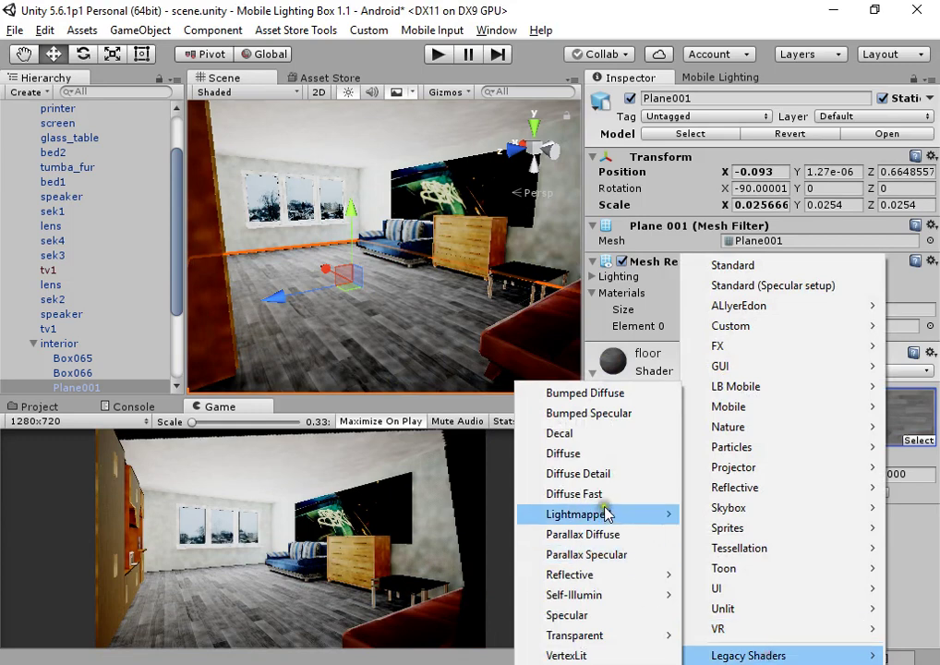
left_click(580, 452)
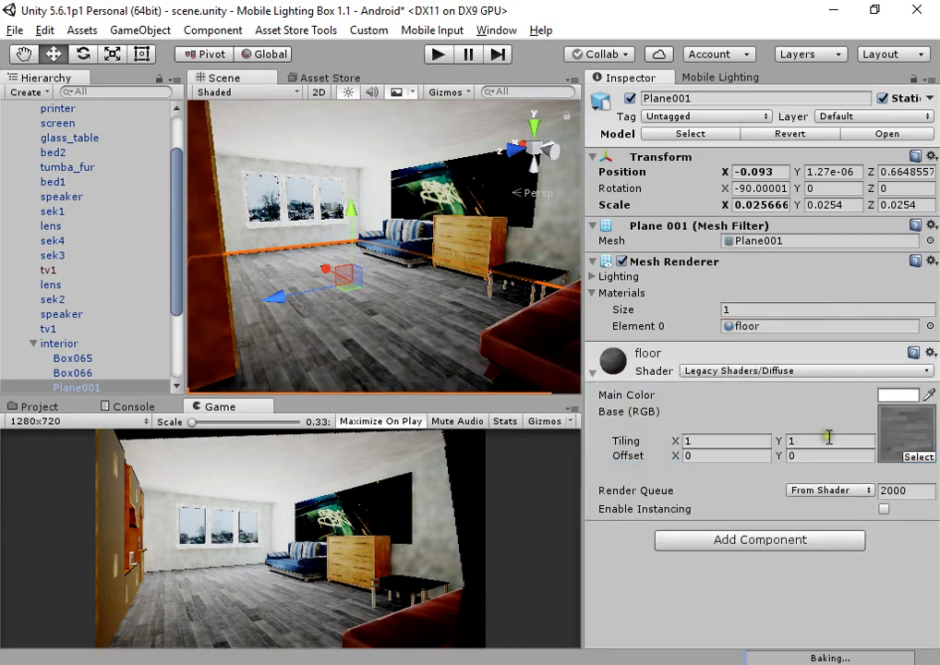
left_click(897, 395)
left_click_drag(601, 236, 571, 233)
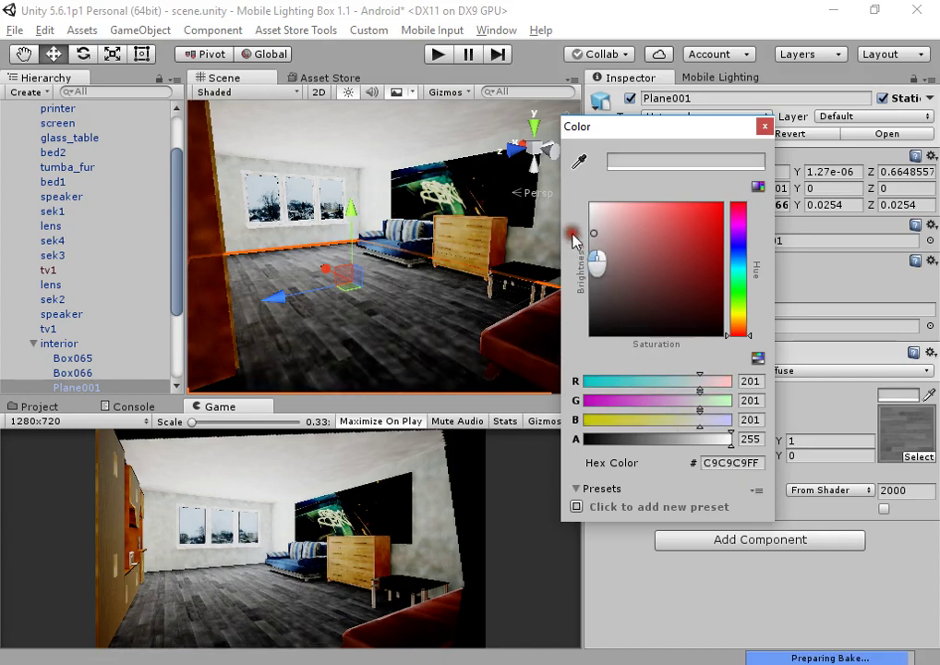
left_click(426, 252)
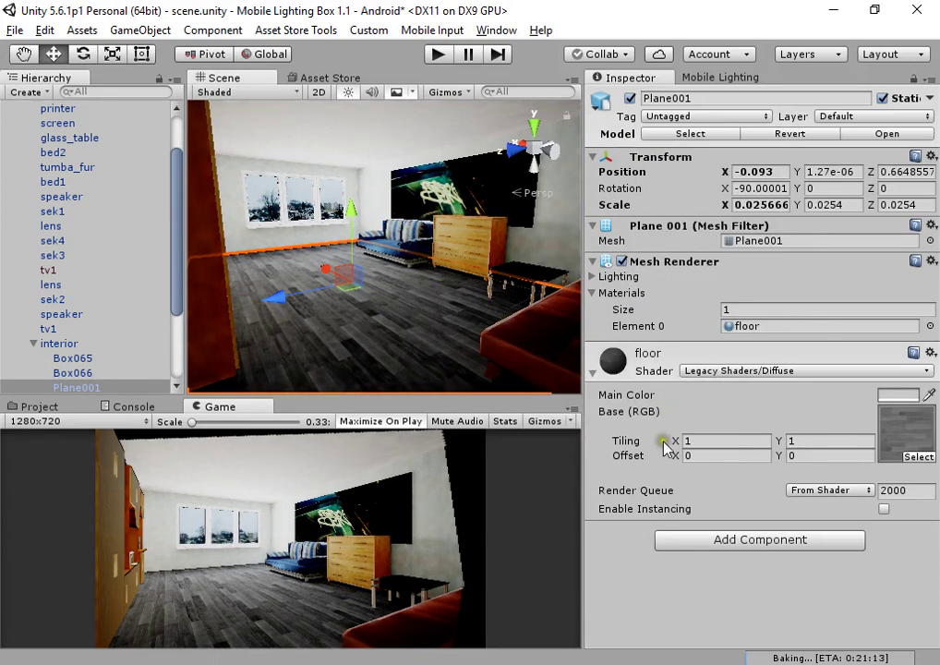
- Add the Planar Realtime Reflection component to the floor plane
left_click(684, 541)
type("pla")
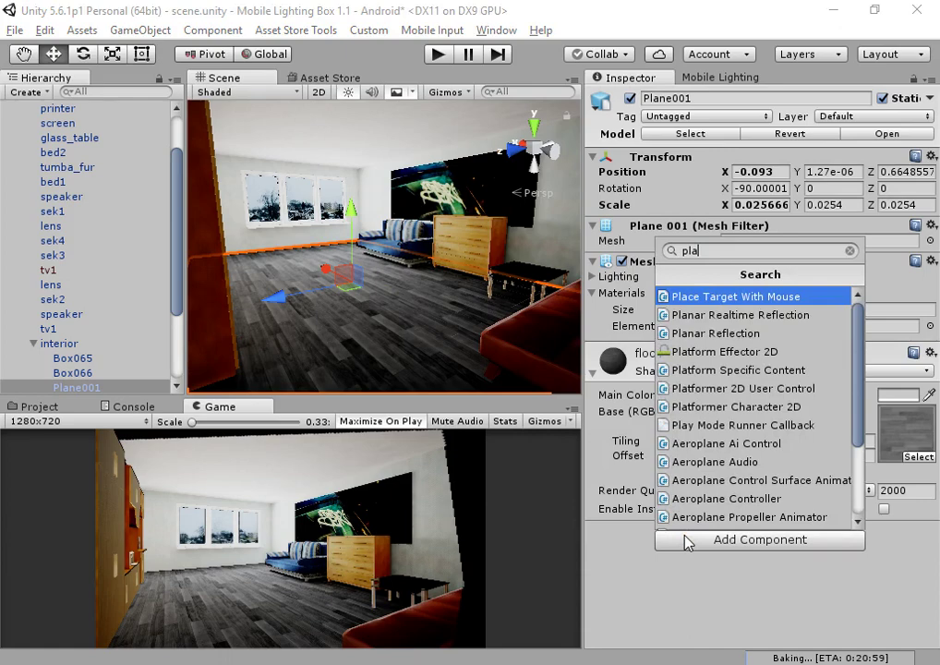
left_click(711, 320)
scroll(709, 445, "down", 2)
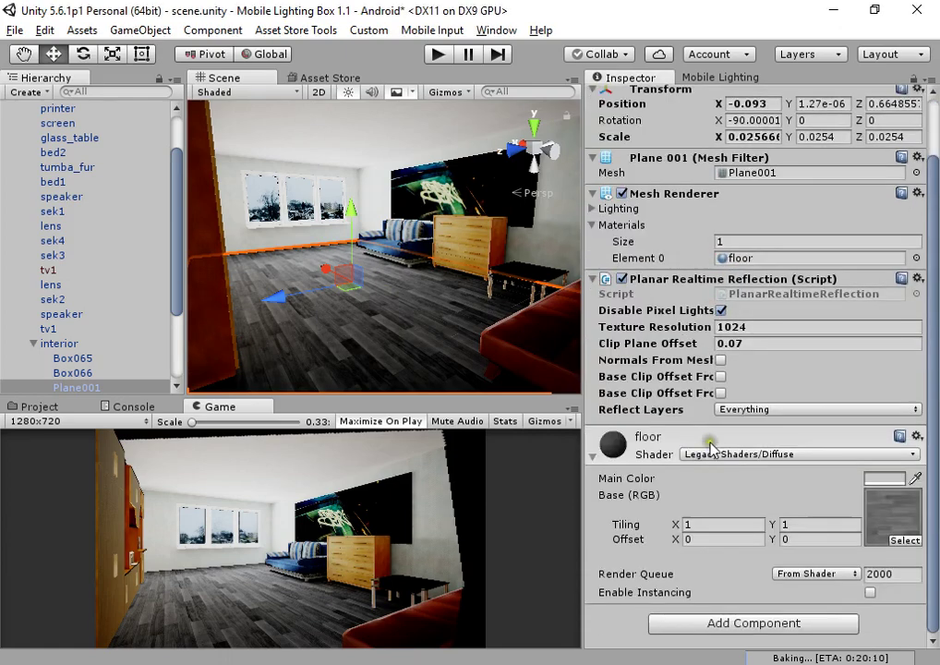
- Change the floor material's shader to the Mobile/PlanarReflection shader
left_click(778, 452)
mouse_move(759, 181)
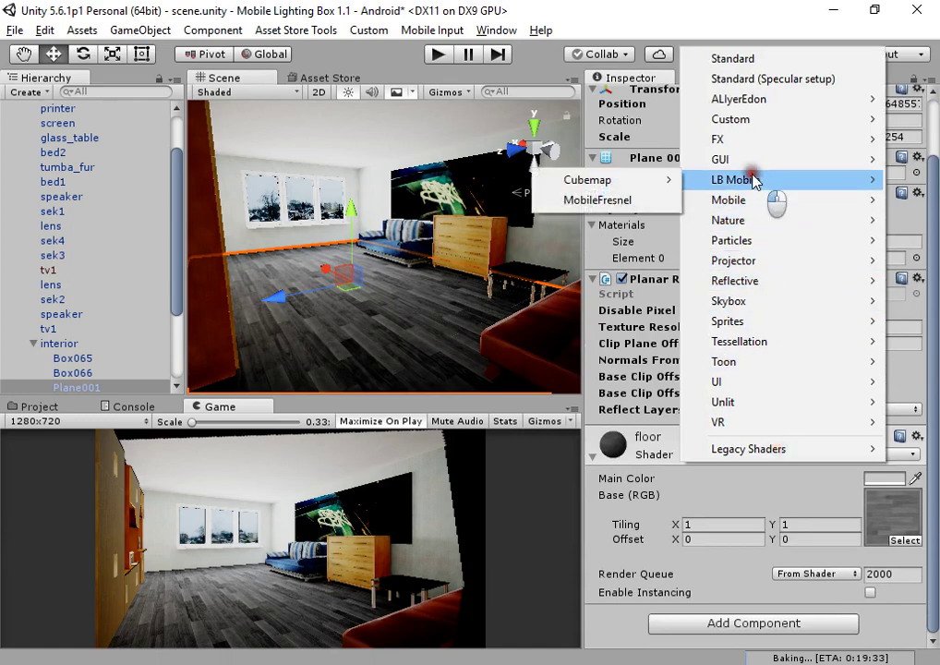
mouse_move(658, 186)
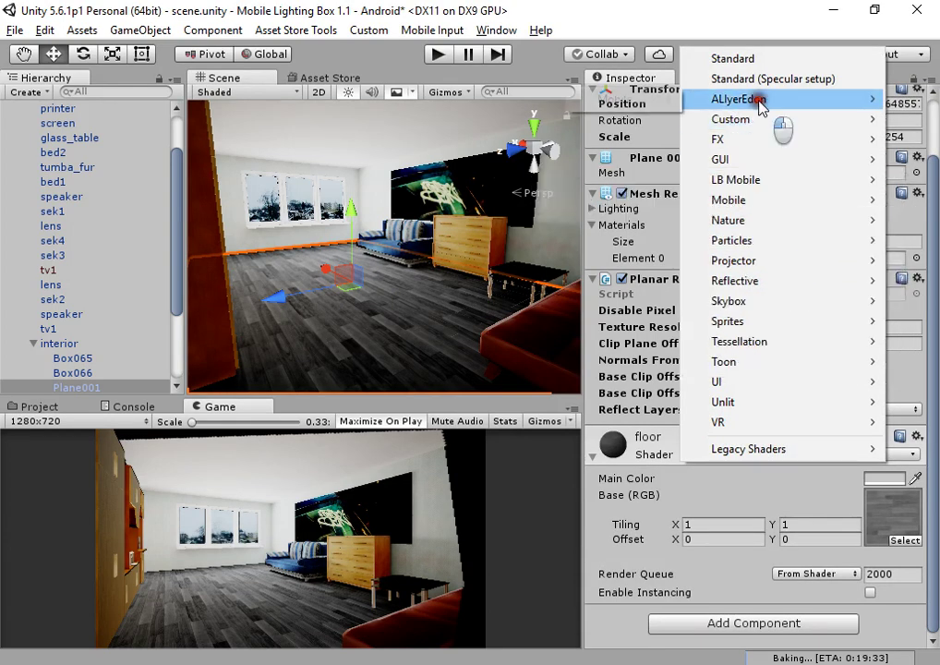
mouse_move(761, 104)
mouse_move(598, 99)
left_click(699, 100)
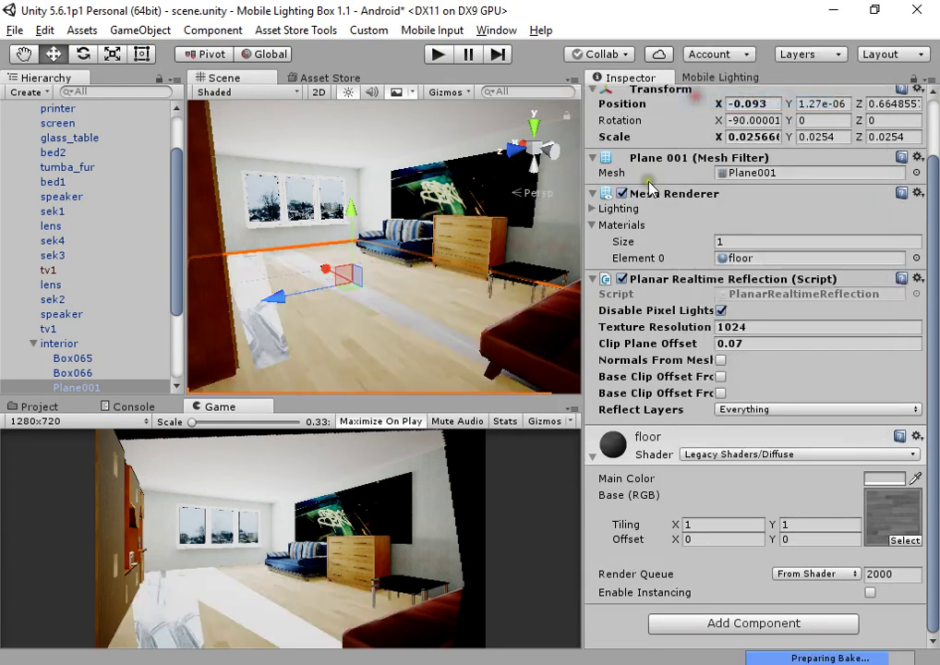
scroll(715, 438, "down", 1)
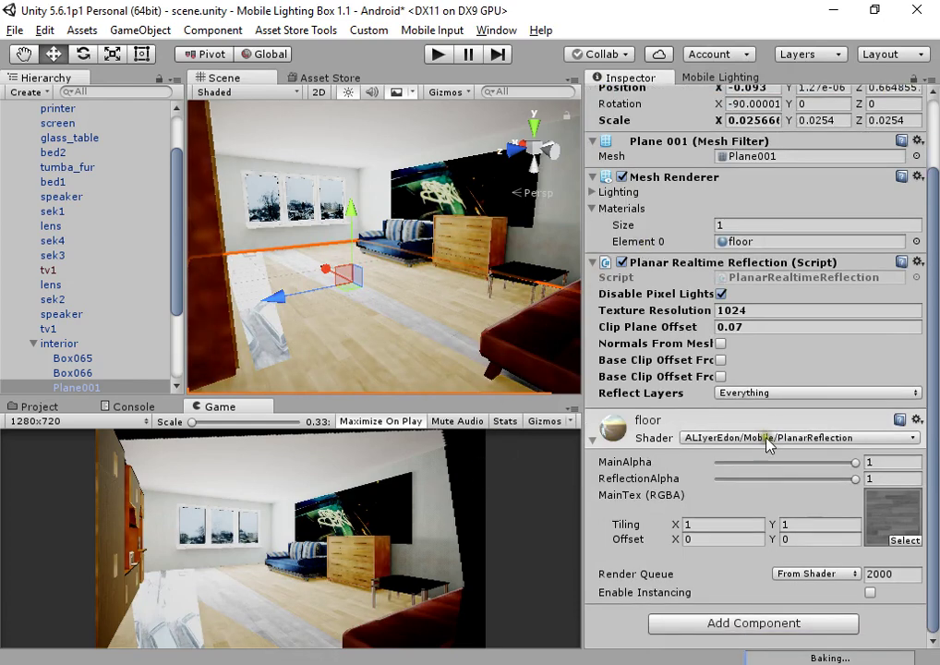
- Enable Normals From Mesh for the planar reflection and set the floor material's ReflectionAlpha to 0.067 with MainAlpha at 1
left_click(720, 344)
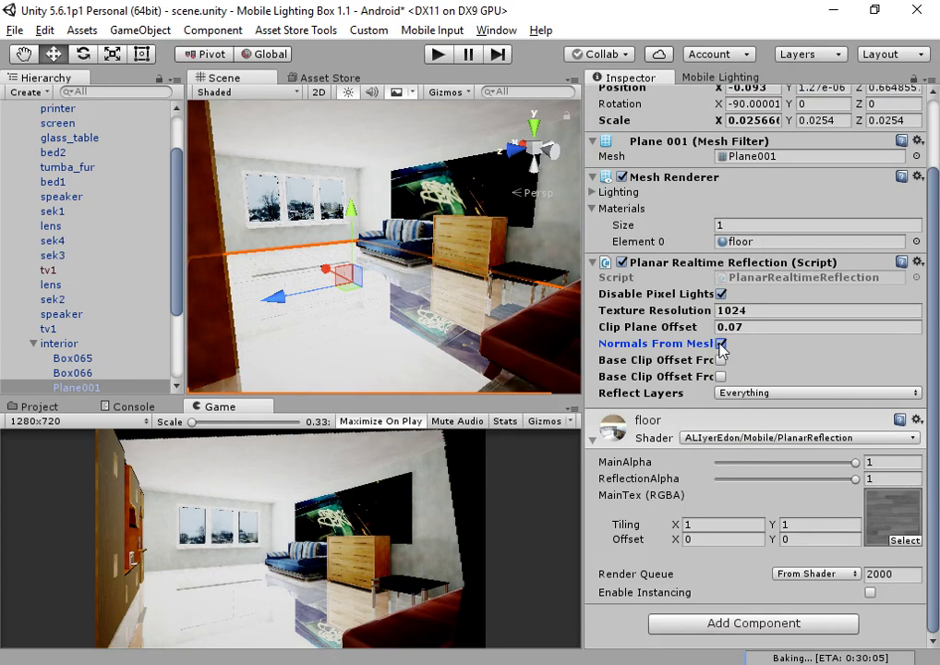
left_click(721, 345)
left_click(721, 345)
left_click_drag(848, 480, 729, 478)
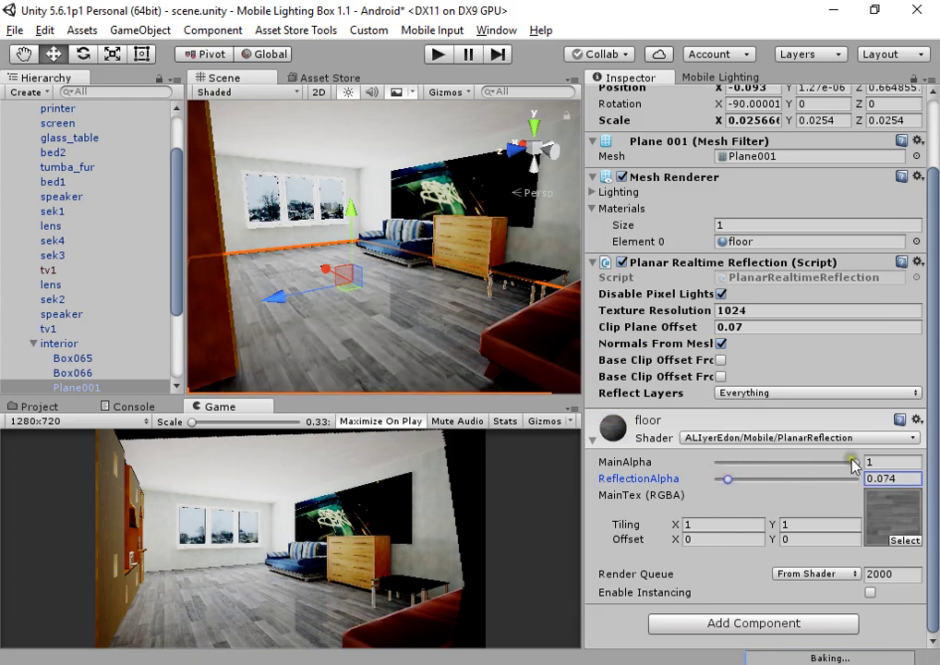
left_click_drag(855, 461, 877, 457)
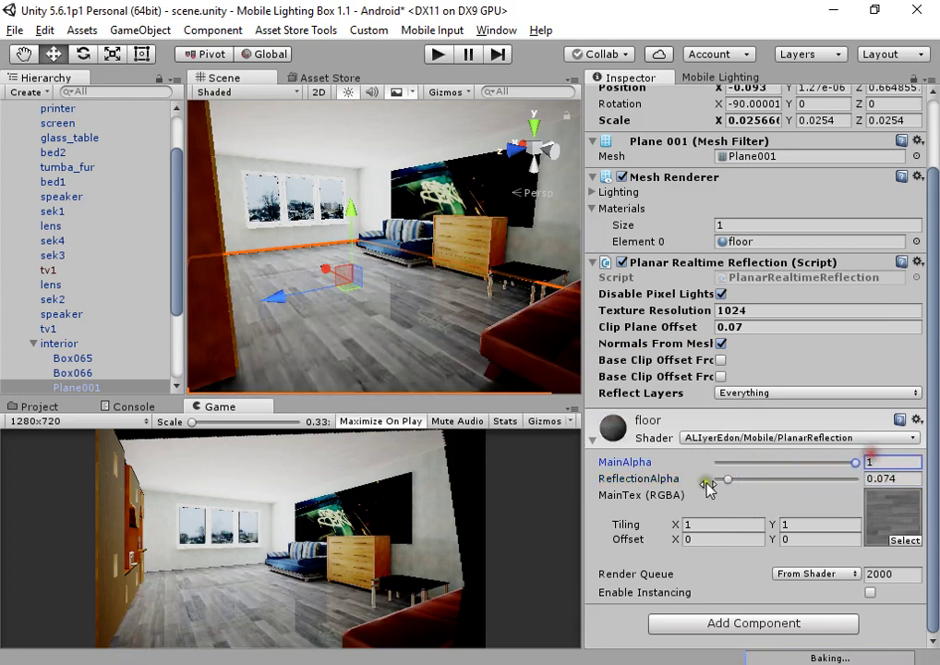
mouse_move(728, 481)
left_mouse_down()
mouse_move(712, 478)
mouse_move(740, 478)
mouse_move(713, 478)
mouse_move(729, 478)
left_mouse_up()
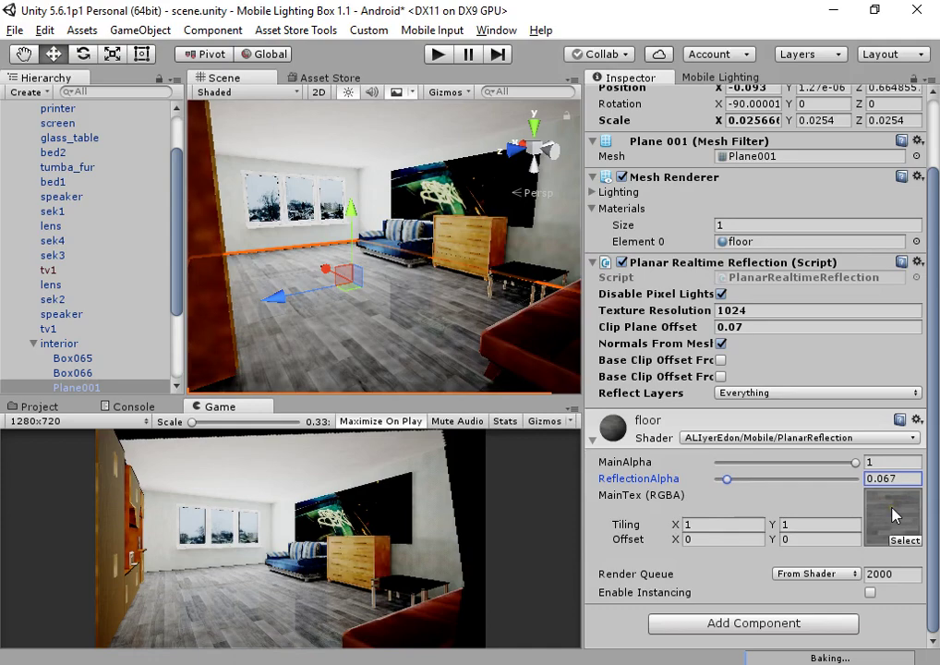
- Set the floor's planar reflection Texture Resolution to 256 and check the reflections across the room
key("w")
right_click_drag(373, 293, 443, 296)
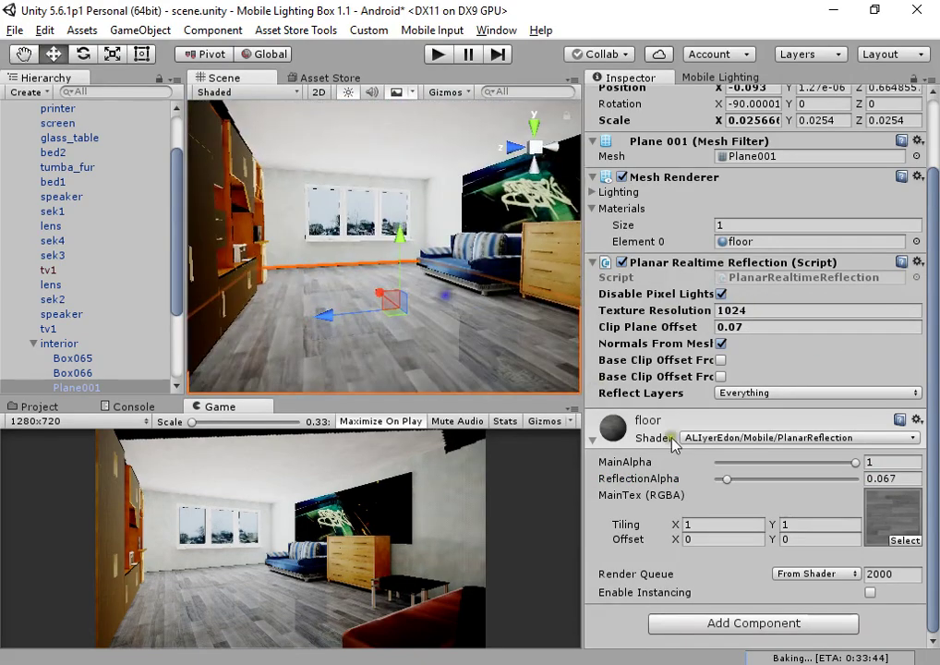
left_click(753, 312)
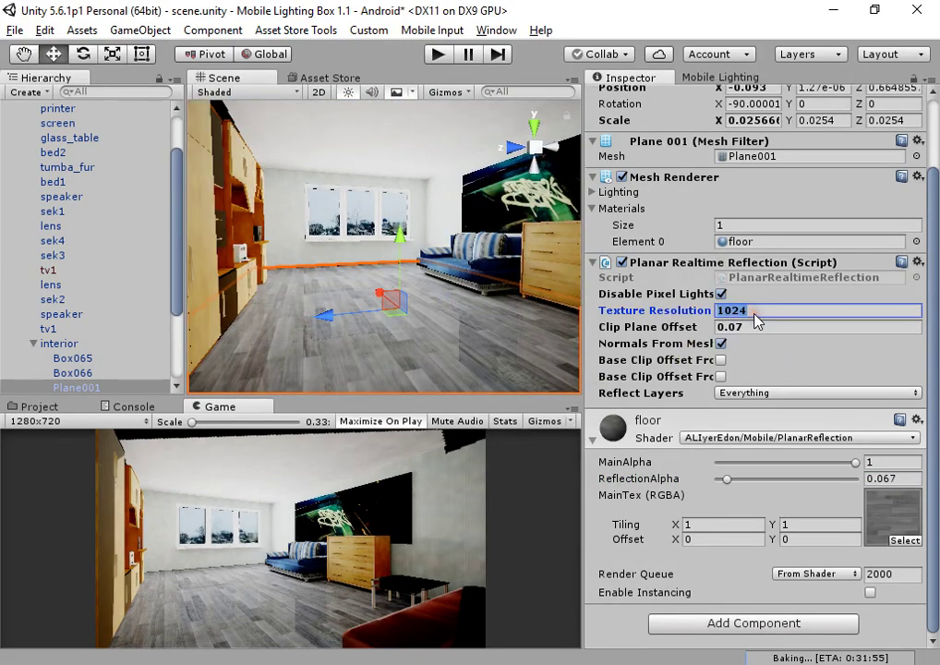
type("256")
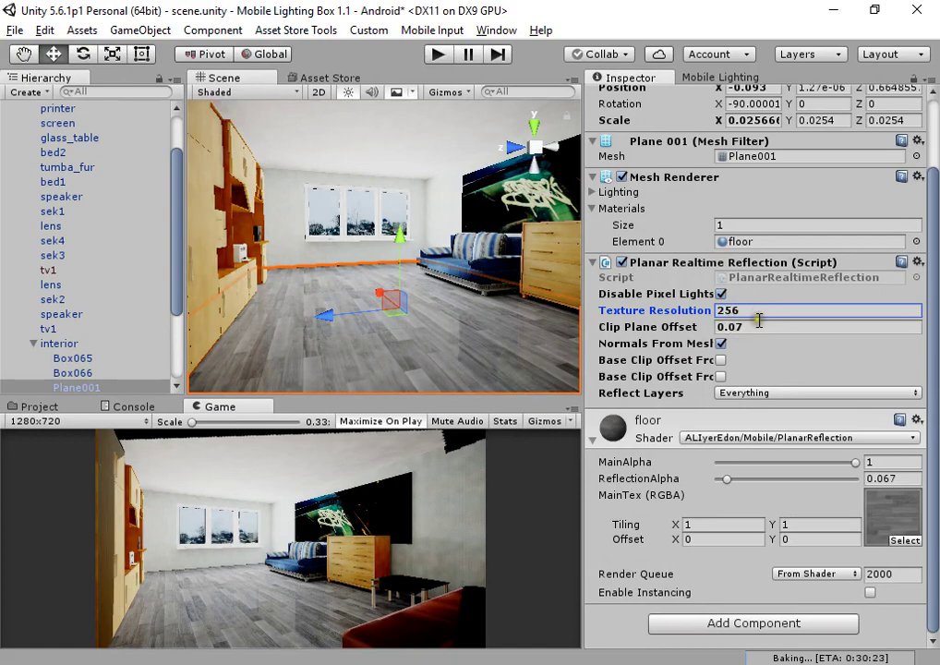
right_click_drag(388, 311, 476, 281)
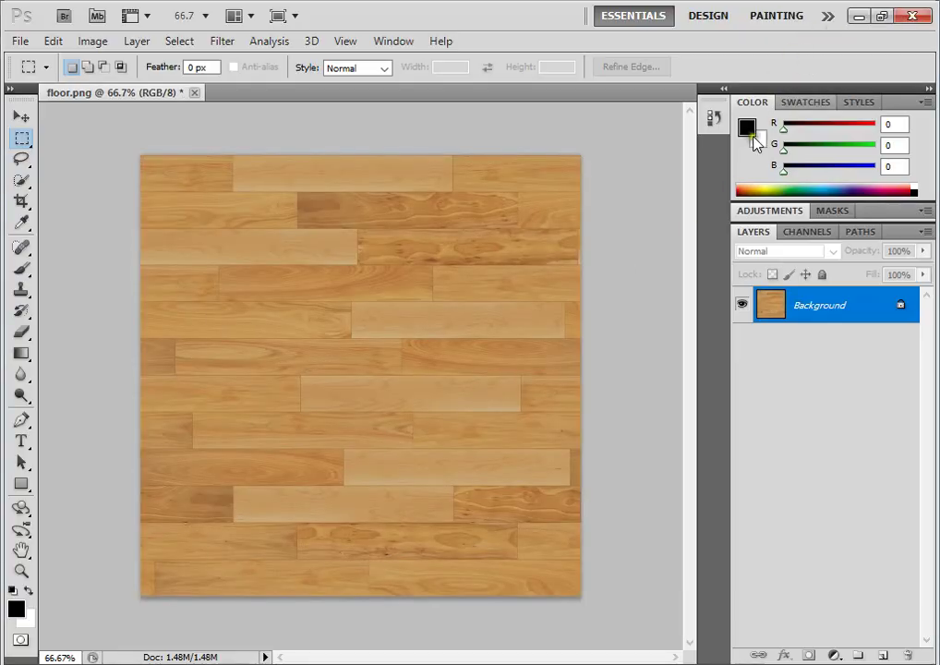
- Partly desaturate the wood-colored floor texture in Photoshop with a Hue/Saturation adjustment and save floor.png
key("ctrl+u")
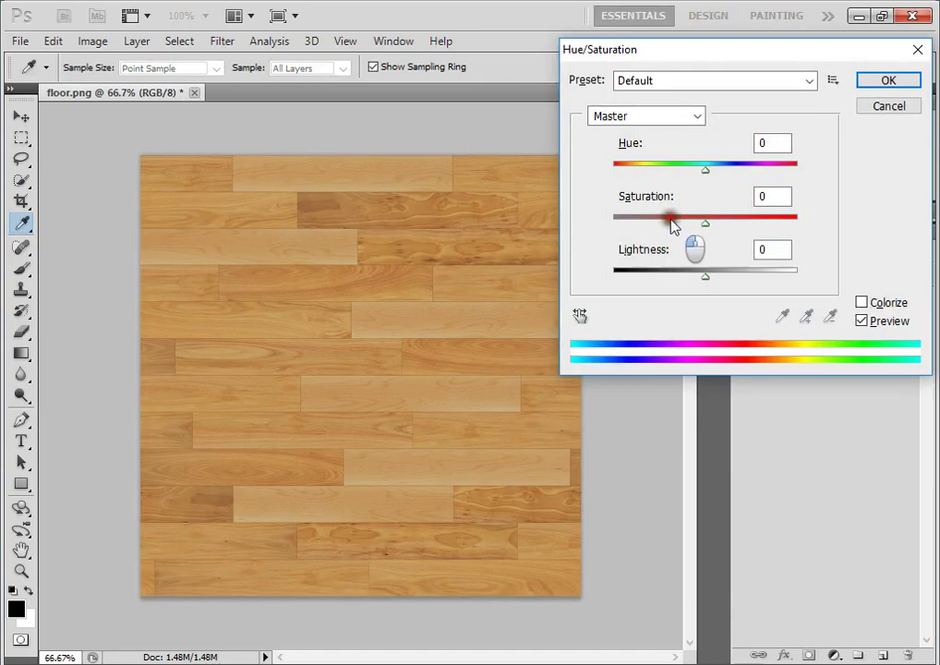
left_click_drag(703, 225, 675, 230)
left_click(865, 107)
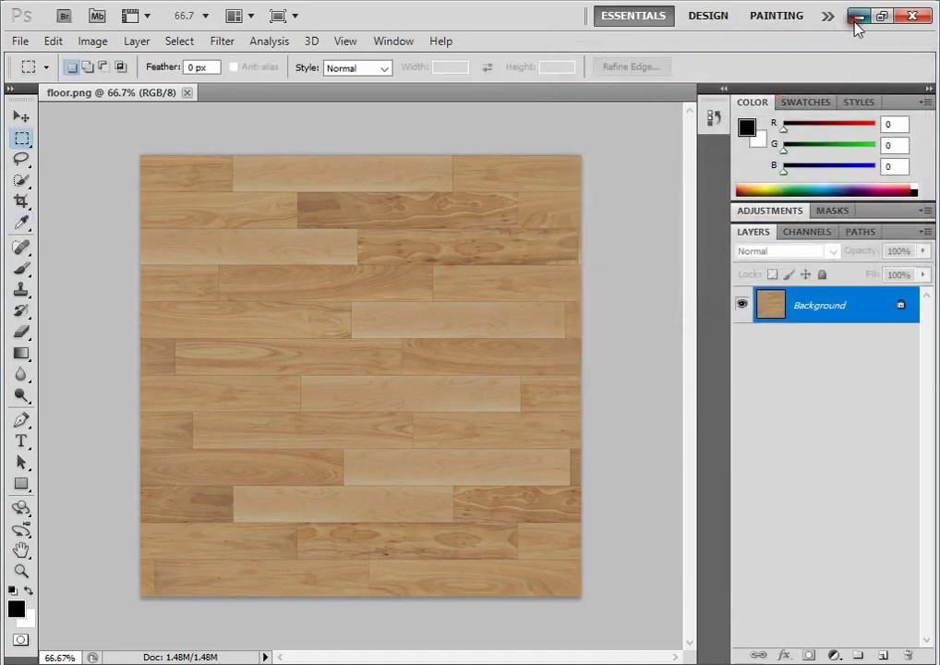
- Return to Unity and set the floor material's ReflectionAlpha to 0.128 and MainAlpha to 0.74
left_click(855, 17)
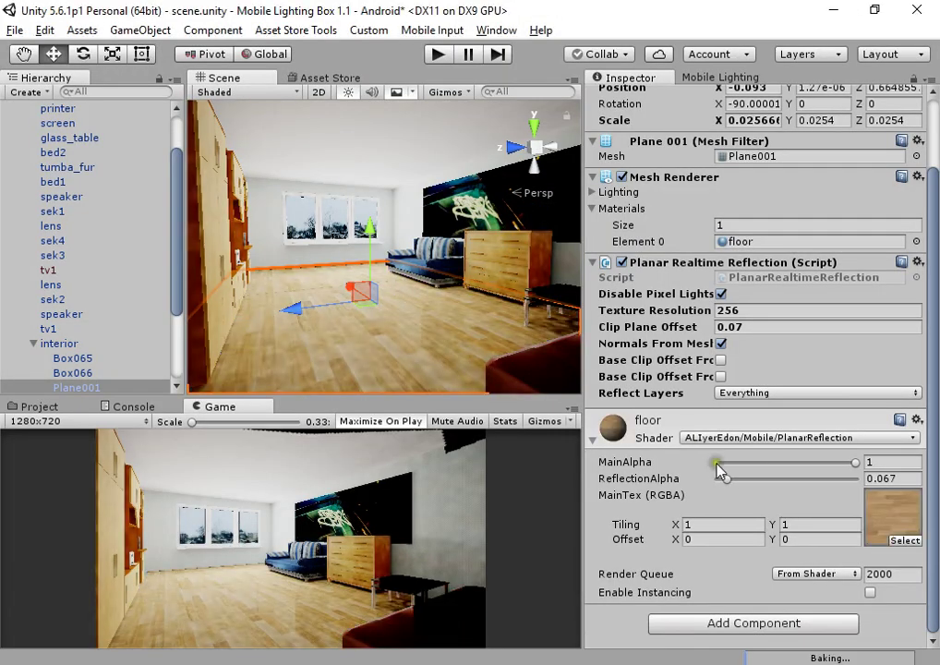
left_click_drag(730, 479, 821, 459)
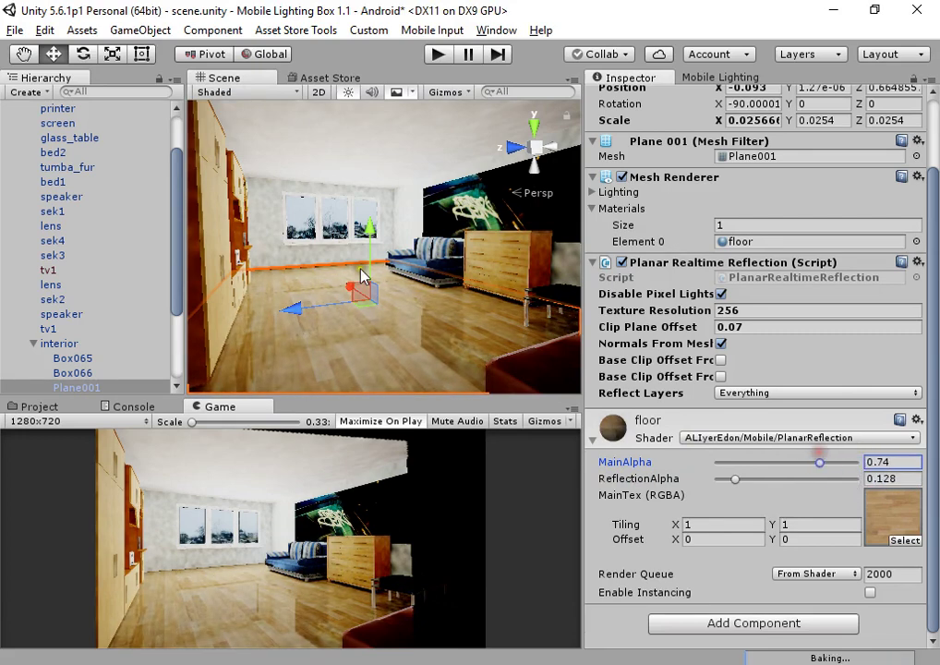
middle_click_drag(366, 301, 376, 294)
scroll(376, 298, "up", 3)
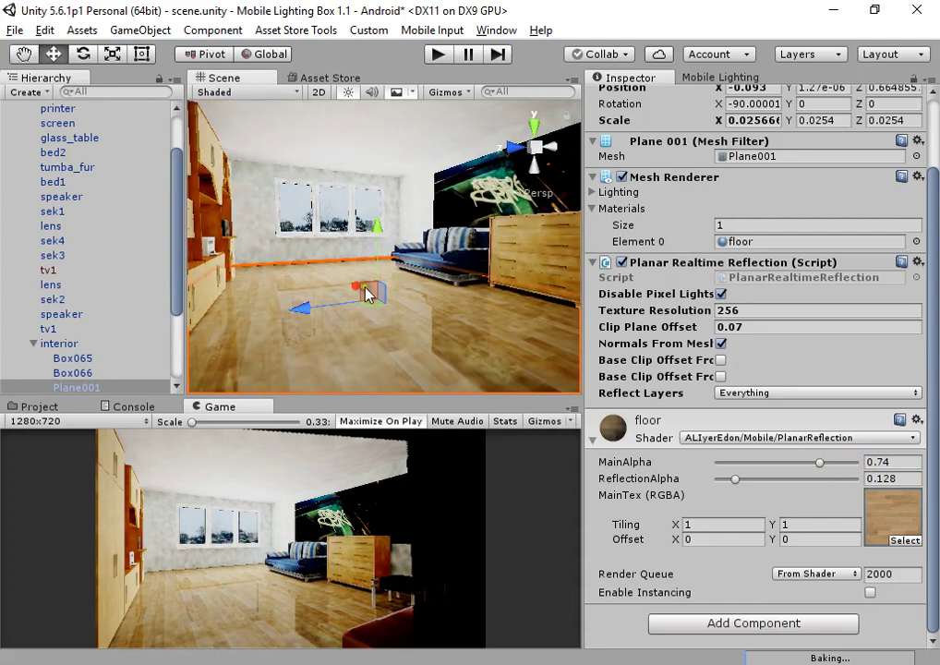
scroll(364, 288, "down", 3)
scroll(363, 285, "up", 3)
mouse_move(360, 250)
middle_mouse_down()
mouse_move(376, 237)
mouse_move(367, 250)
middle_mouse_up()
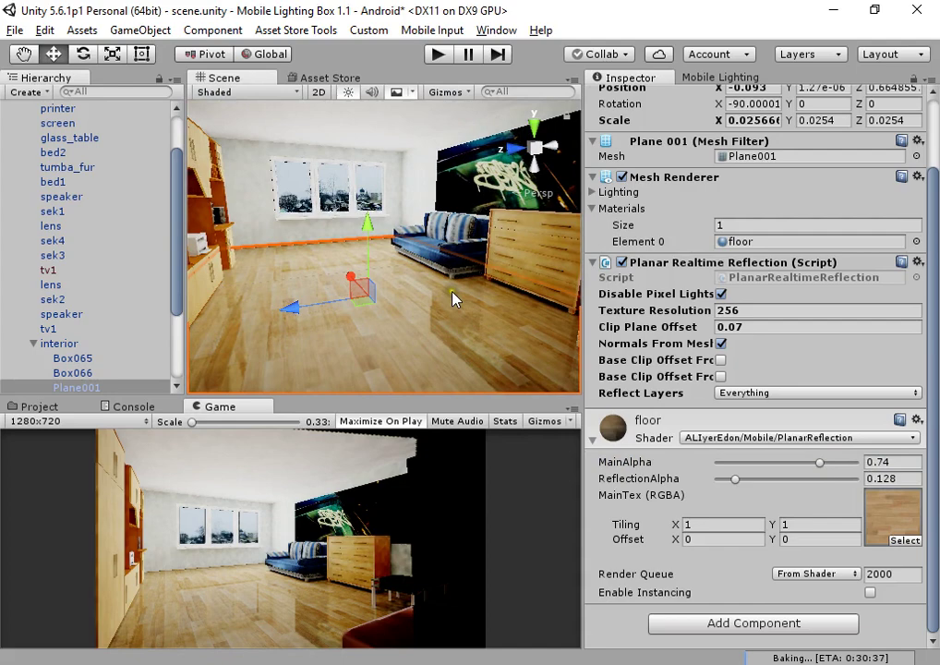
- Change the shader of the fonas1 material on the background outside the windows to Legacy Shaders/Self-Illumin/Diffuse
left_click(342, 191)
left_click(628, 354)
left_click(749, 374)
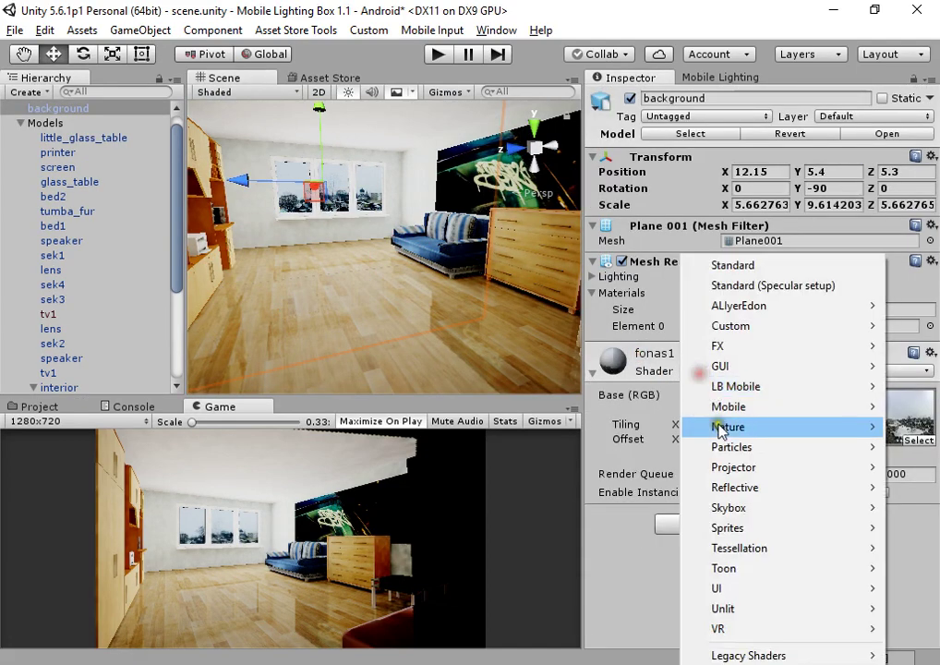
mouse_move(694, 655)
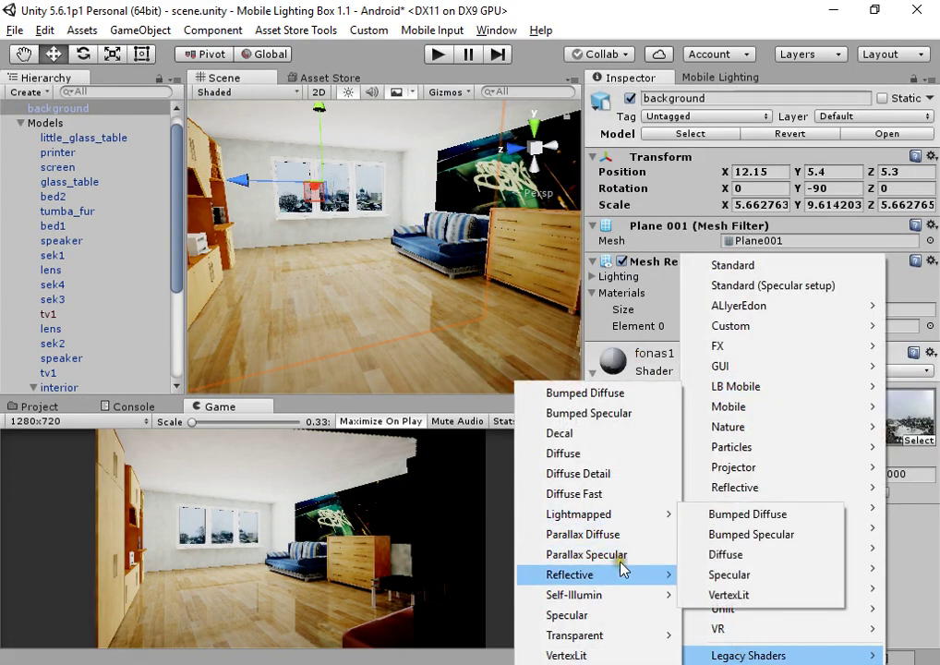
mouse_move(657, 596)
left_click(719, 517)
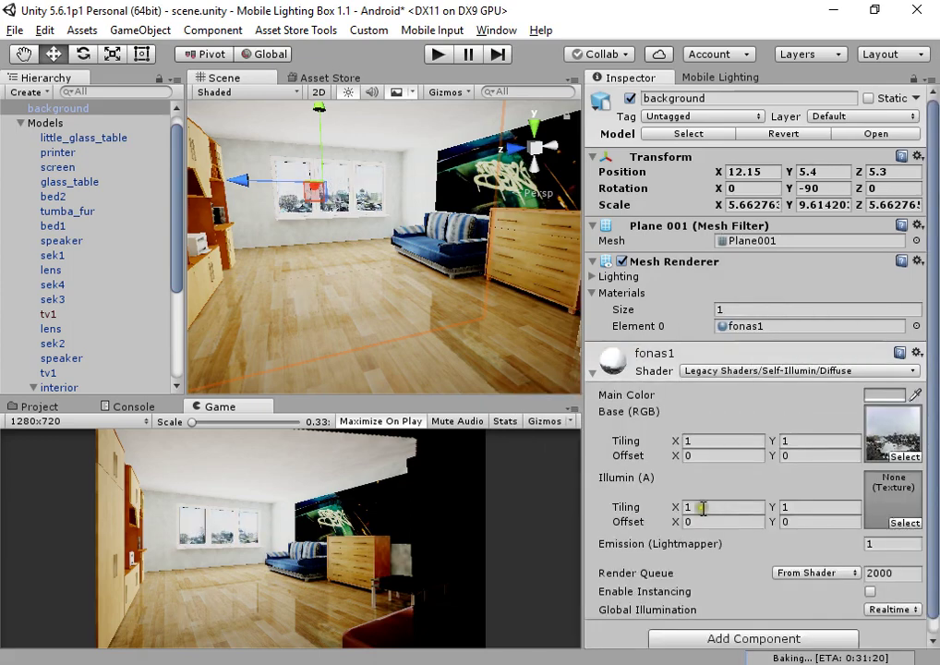
- Set the background material's Main Color to white and its Global Illumination to None
left_click(869, 394)
left_click_drag(604, 243, 568, 189)
right_click(315, 277)
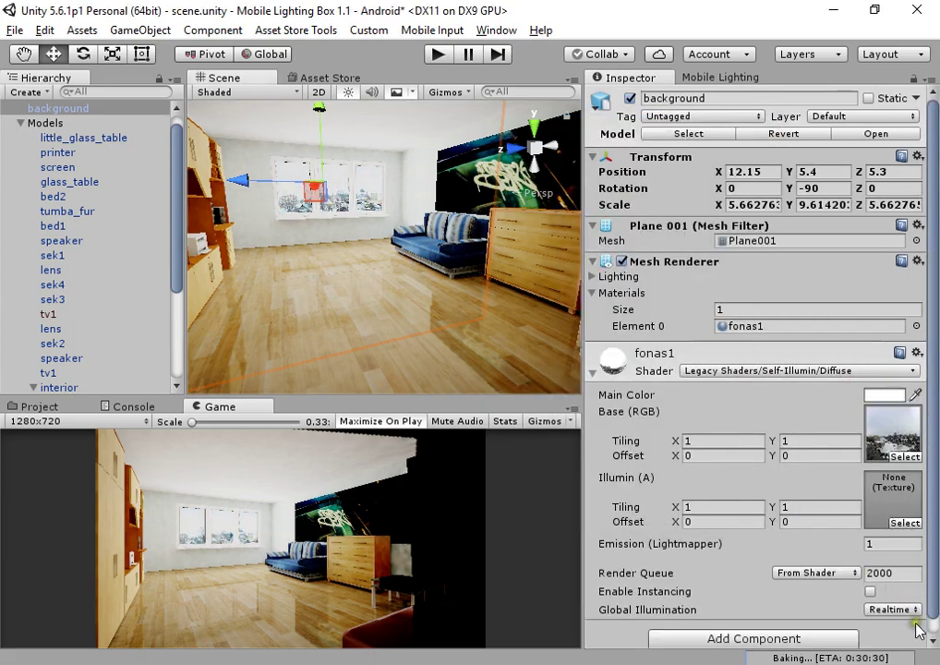
left_click(891, 609)
left_click(881, 616)
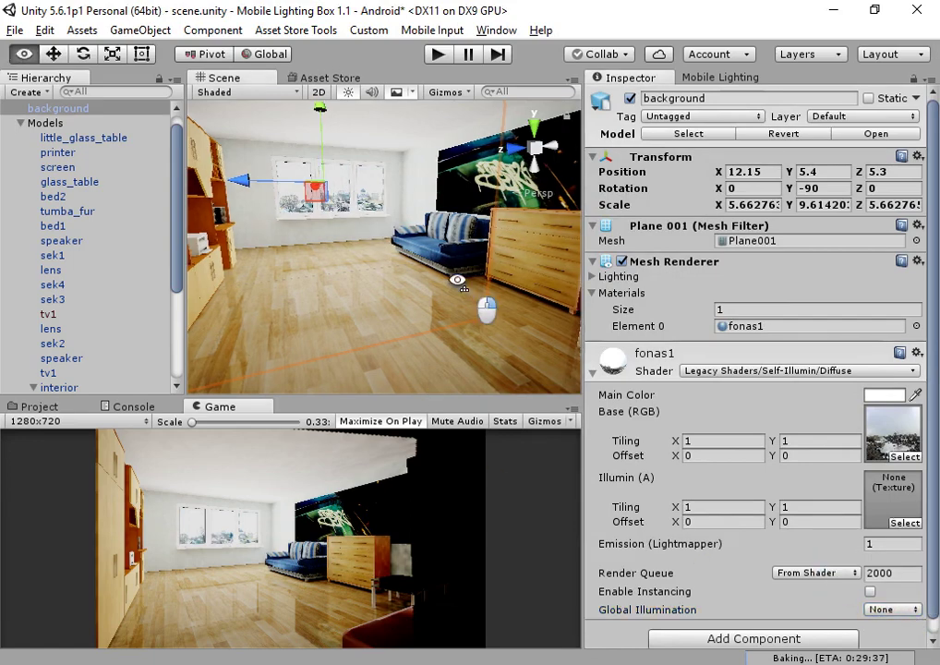
- Try the LB Mobile/Cubemap/Color shader on the computer monitor's screen material
left_click_drag(460, 281, 391, 264, "alt")
right_click_drag(391, 264, 433, 293, "alt")
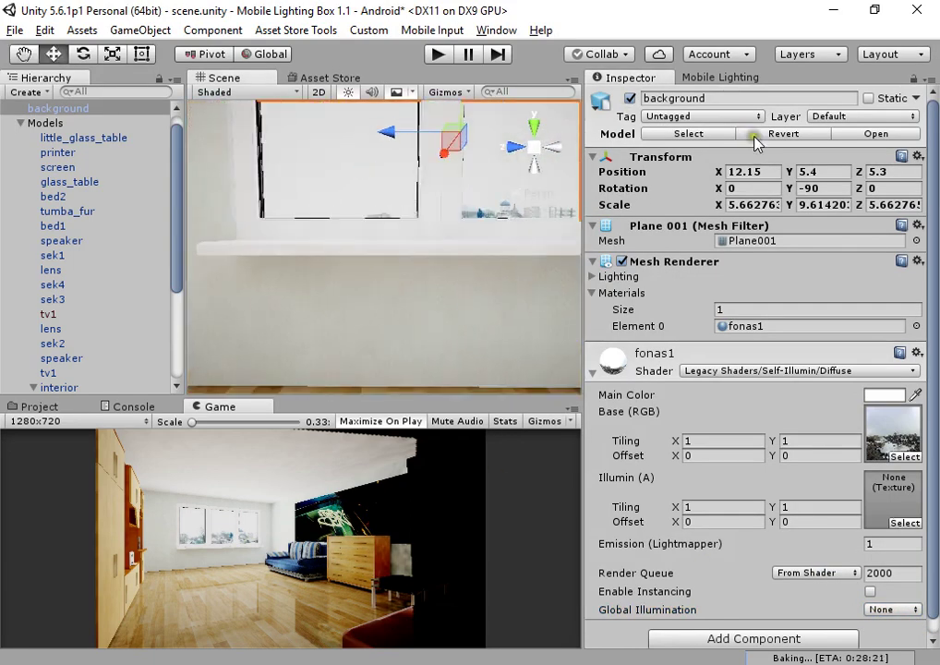
right_click_drag(434, 245, 500, 264)
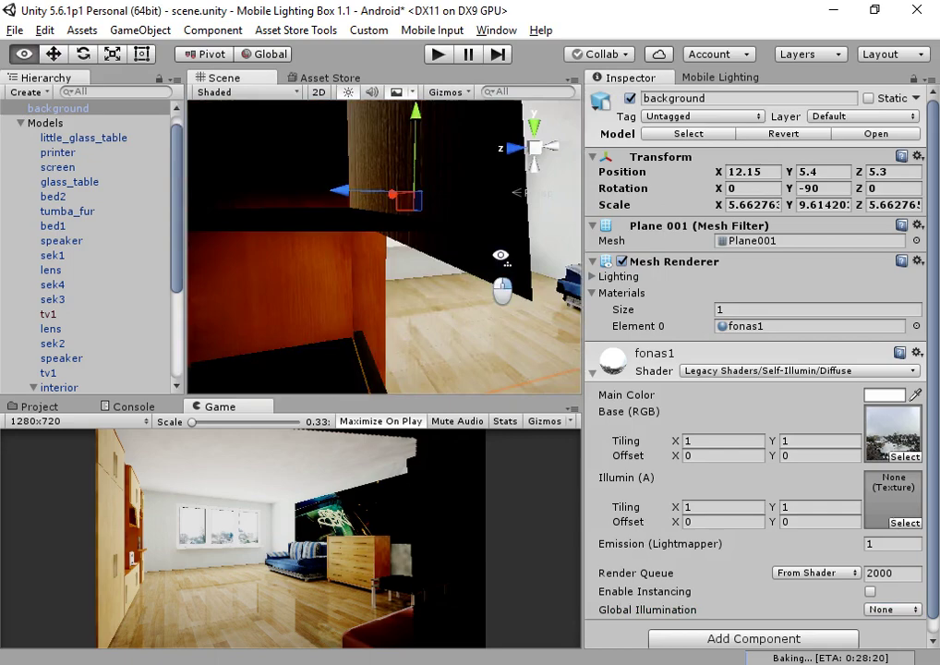
right_click_drag(499, 255, 614, 247)
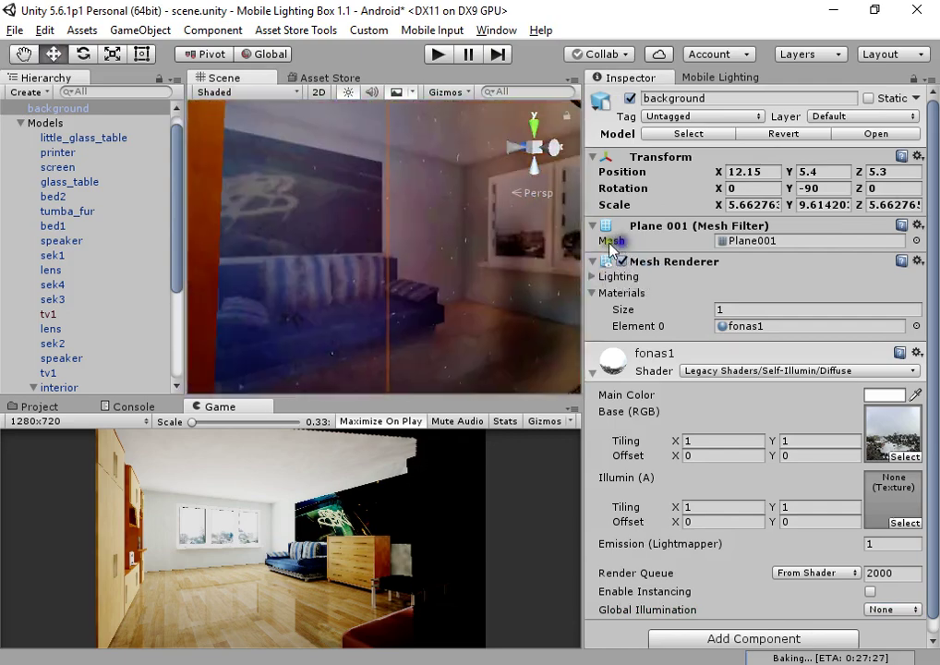
right_click_drag(447, 263, 458, 246)
left_click(429, 236)
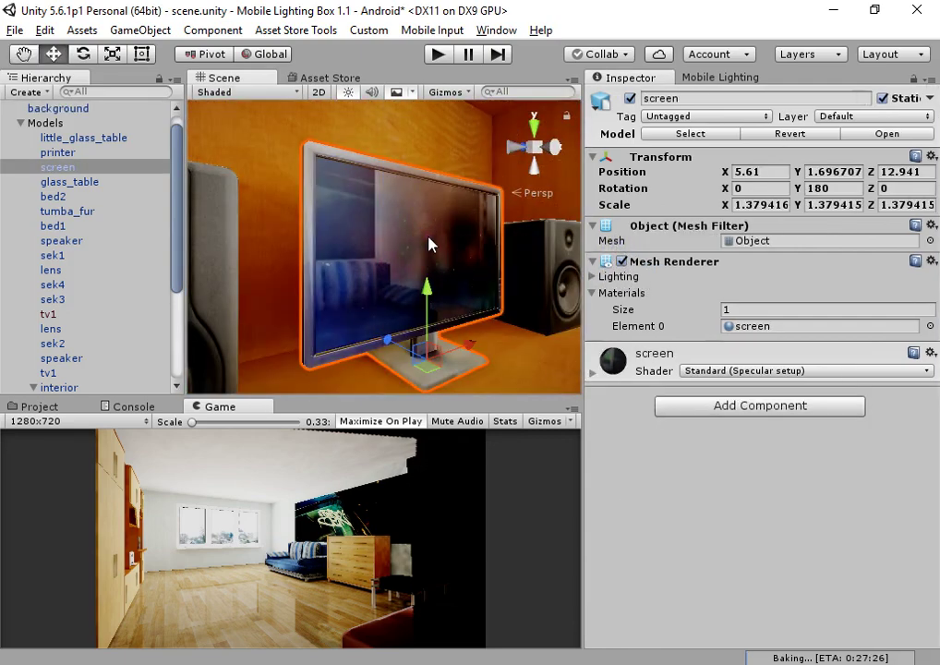
left_click(628, 352)
left_click(723, 374)
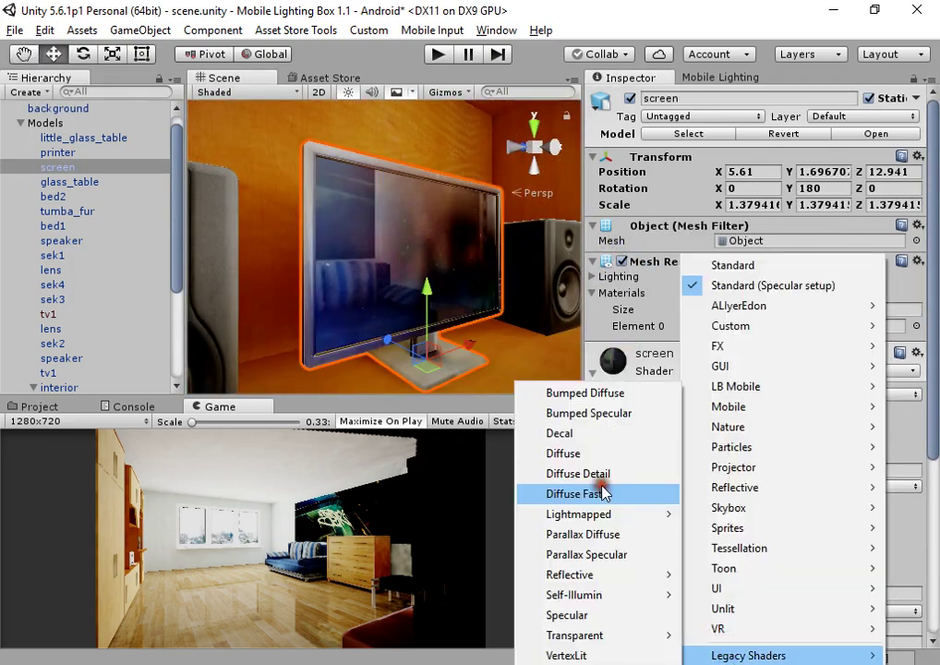
mouse_move(763, 395)
left_click(625, 387)
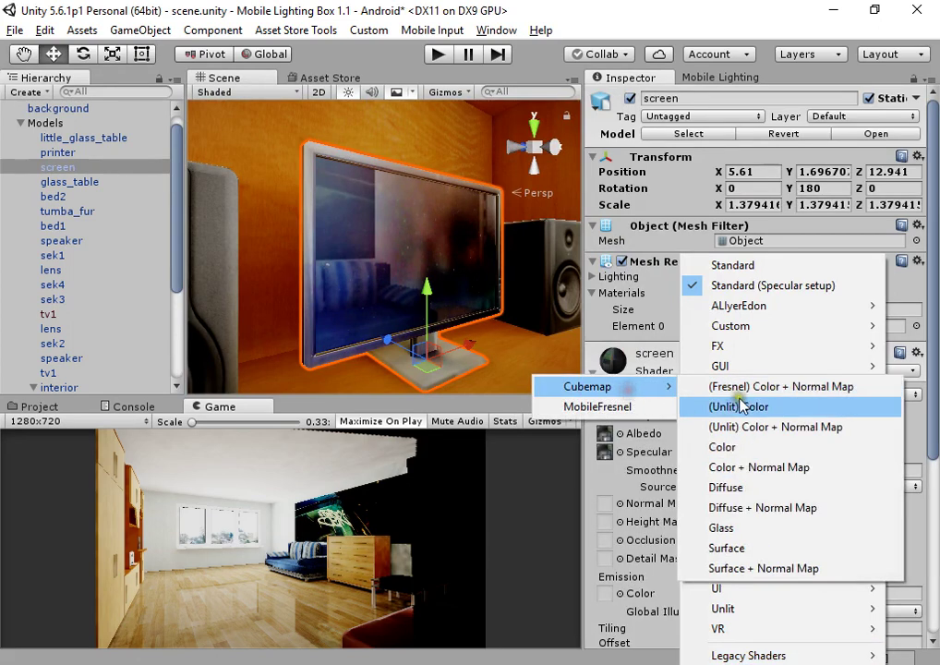
left_click(748, 450)
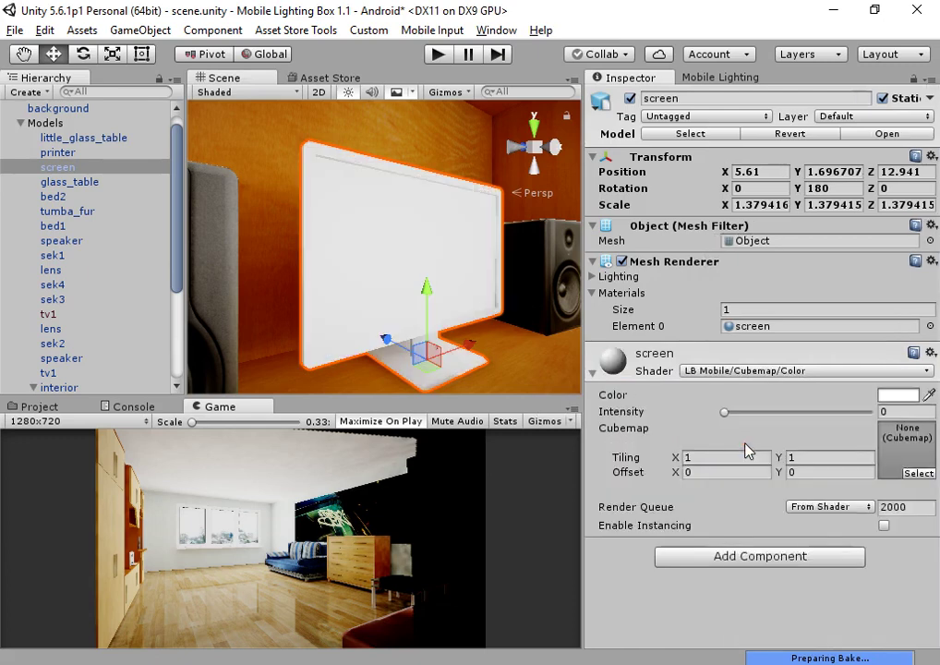
- Try the reflection probe cubemap on the monitor material with Intensity 0.71 and a near-black Color, checking the reflection from another angle
left_click(916, 473)
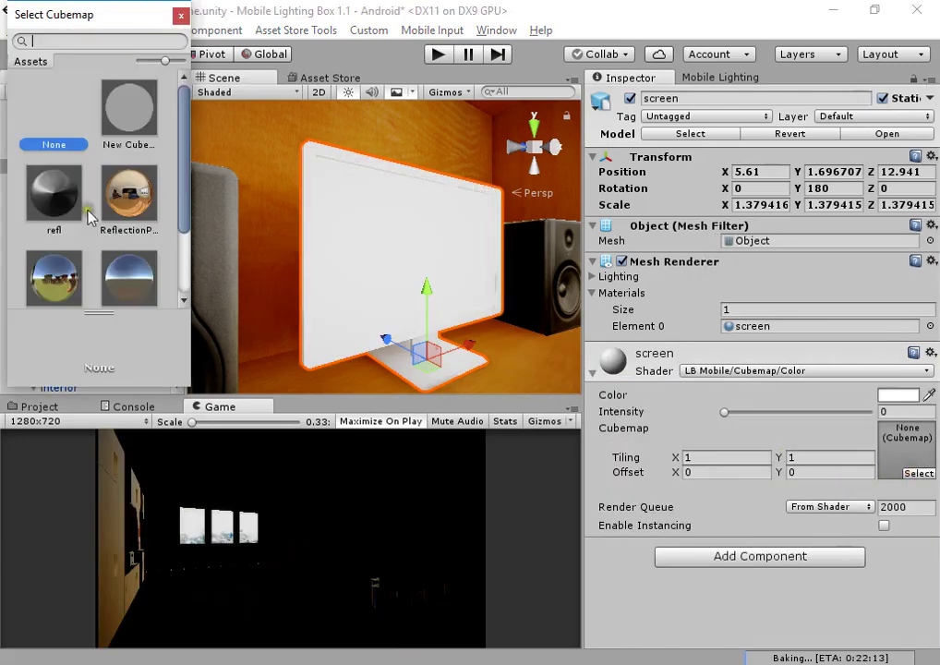
left_click(130, 199)
double_click(126, 201)
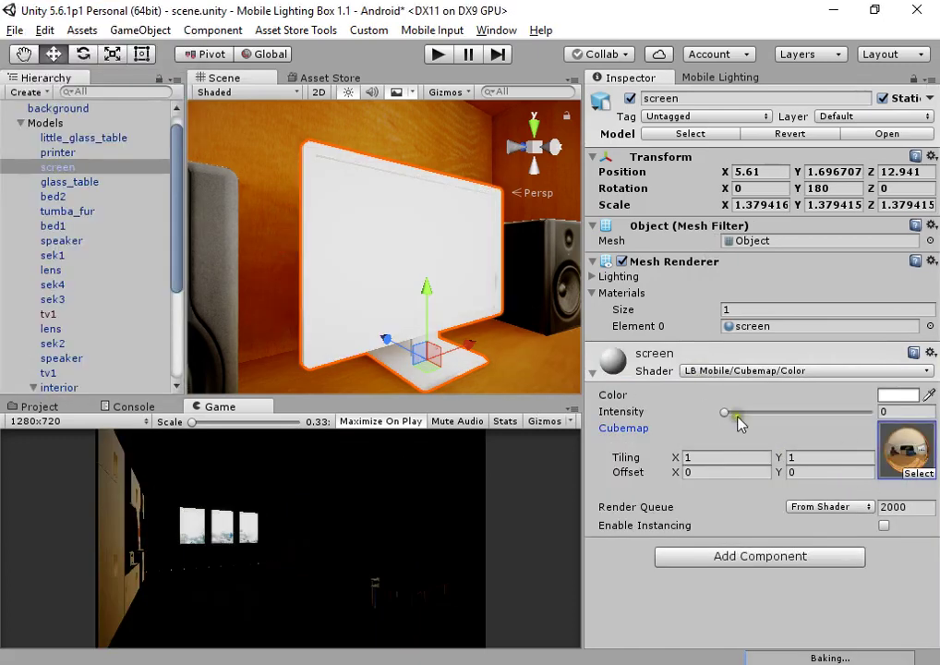
left_click_drag(739, 421, 872, 412)
left_click(897, 395)
left_click_drag(713, 283, 574, 339)
left_click_drag(575, 325, 563, 336)
left_click(491, 335)
mouse_move(833, 411)
left_mouse_down()
mouse_move(816, 414)
mouse_move(829, 416)
left_mouse_up()
left_click(347, 239)
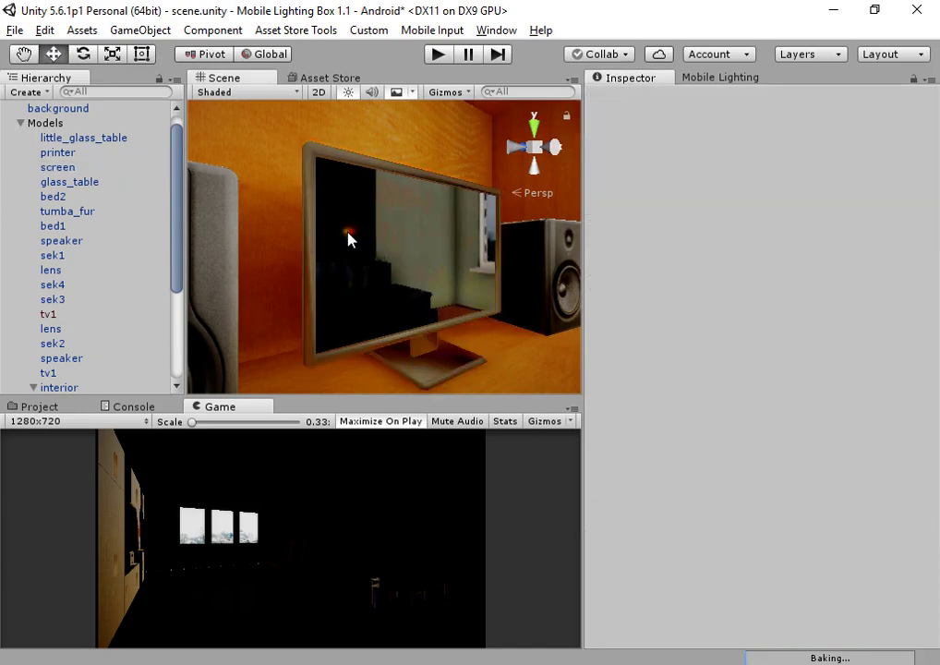
right_click_drag(348, 239, 421, 294)
key("w")
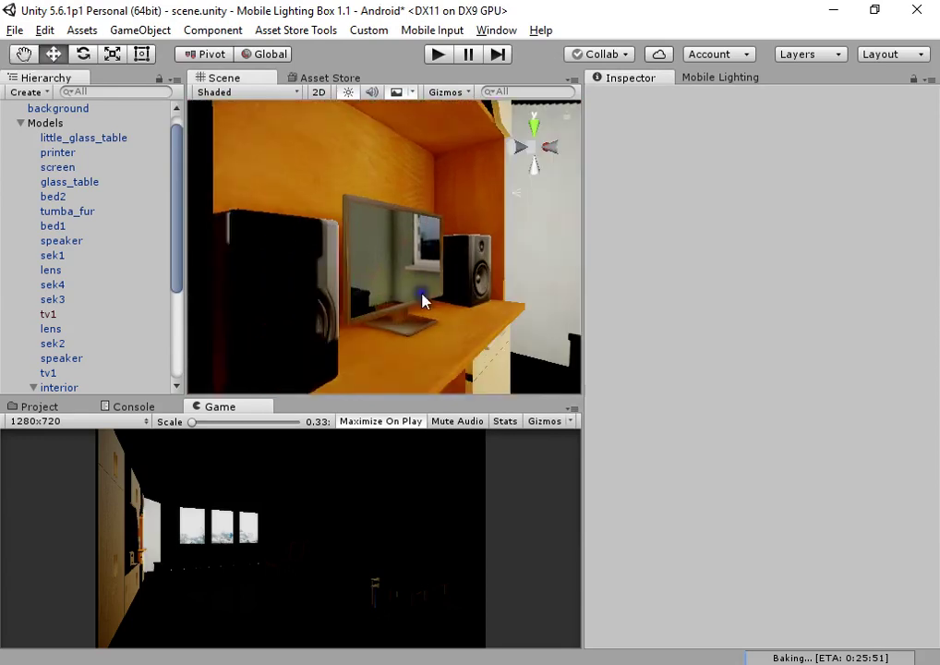
left_click(416, 277)
right_click_drag(369, 256, 384, 237)
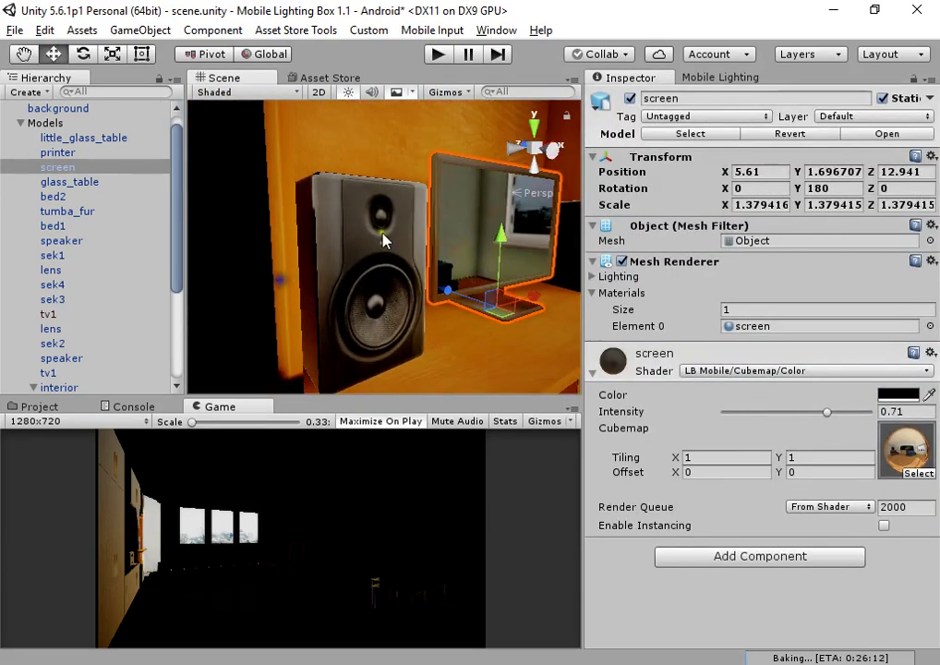
left_click(399, 245)
left_click(697, 370)
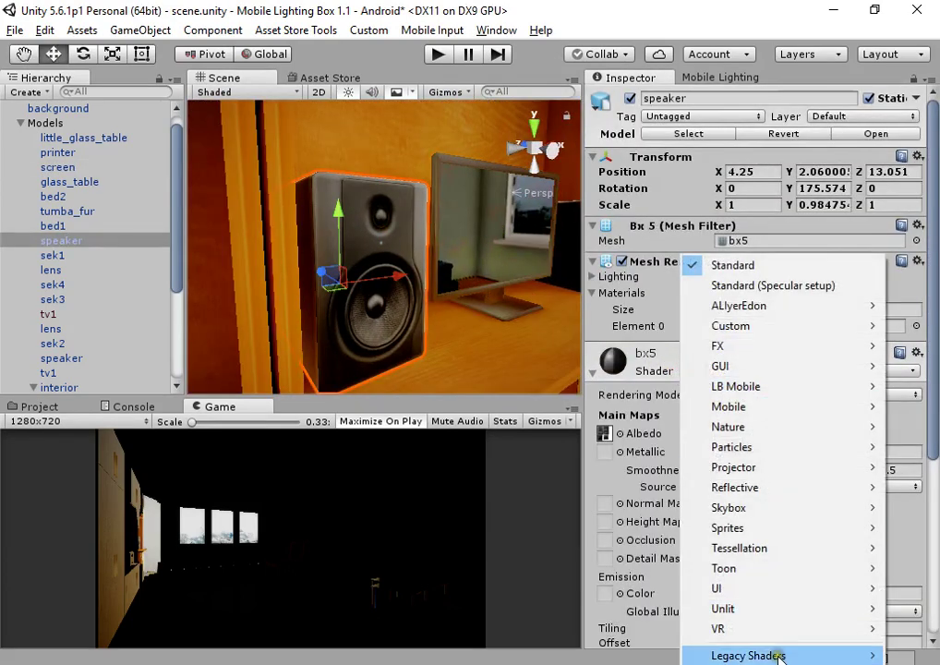
mouse_move(673, 395)
left_click(638, 396)
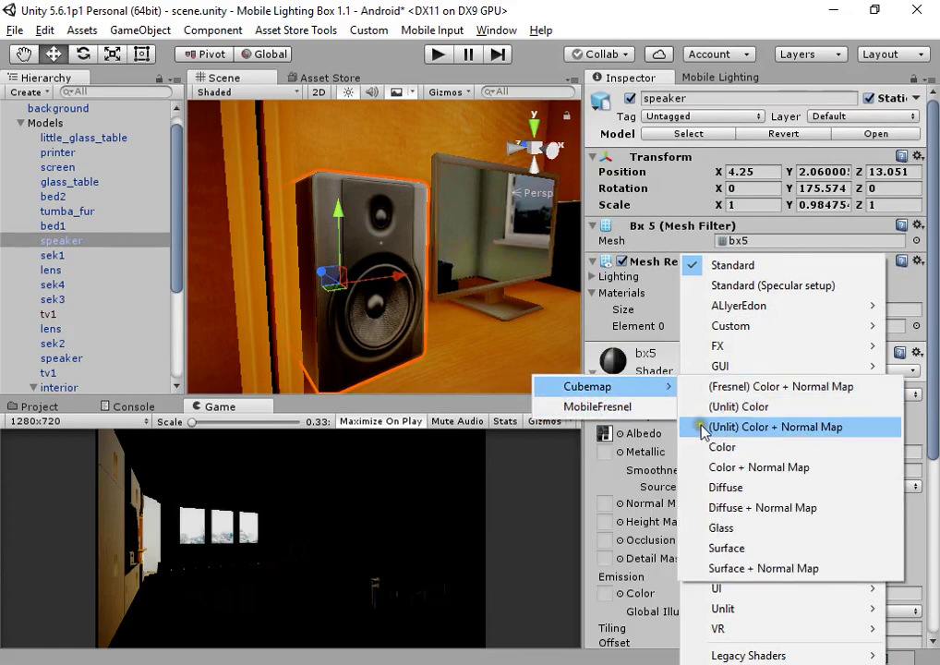
right_click(518, 315)
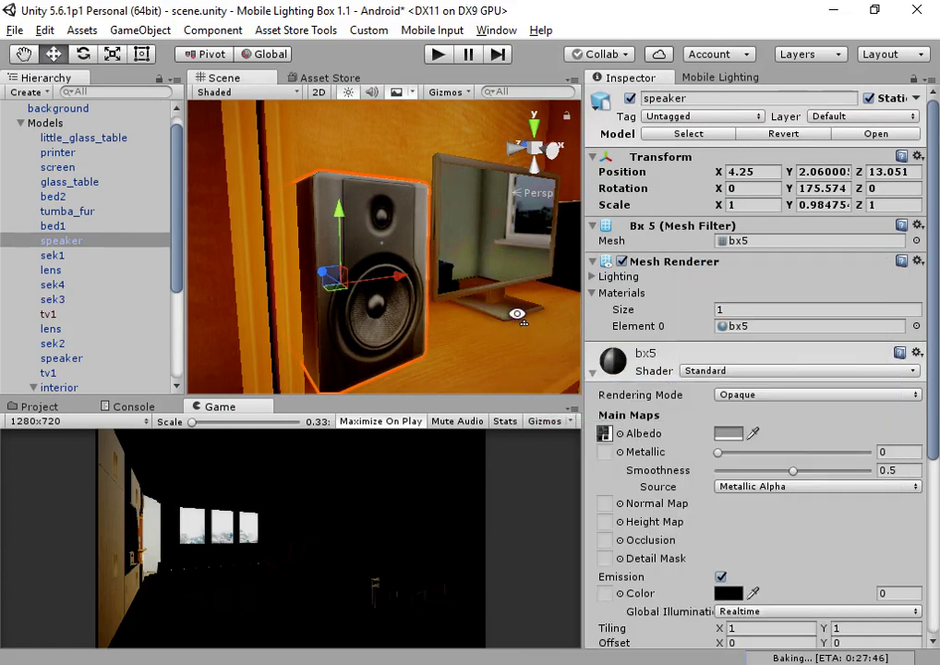
- Undo the monitor material's color, cubemap and shader changes back to the Standard (Specular setup) shader
left_click(495, 248)
key("ctrl+z")
key("ctrl+z")
key("ctrl+z")
left_click(498, 256)
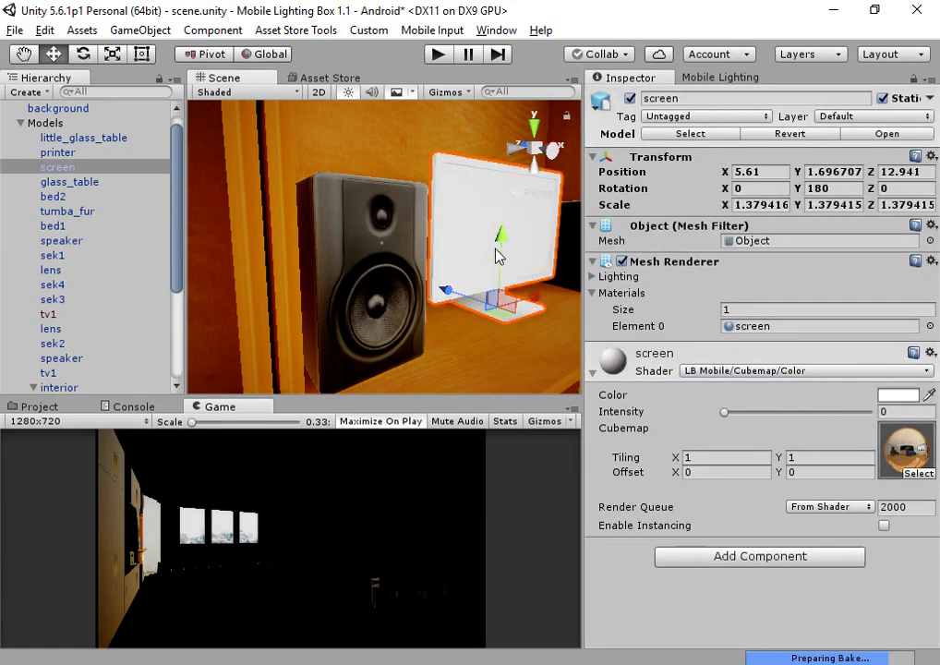
- Locate the monitor's albedo texture in the project assets and change the screen material's shader to LB Mobile/Cubemap/Diffuse
left_click(42, 406)
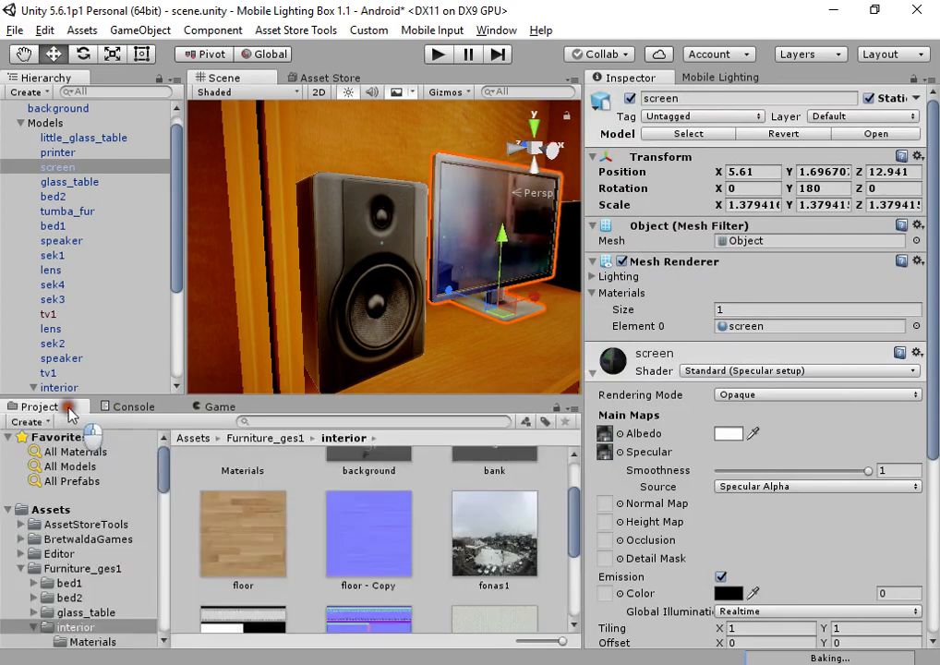
left_click(605, 434)
left_click(713, 370)
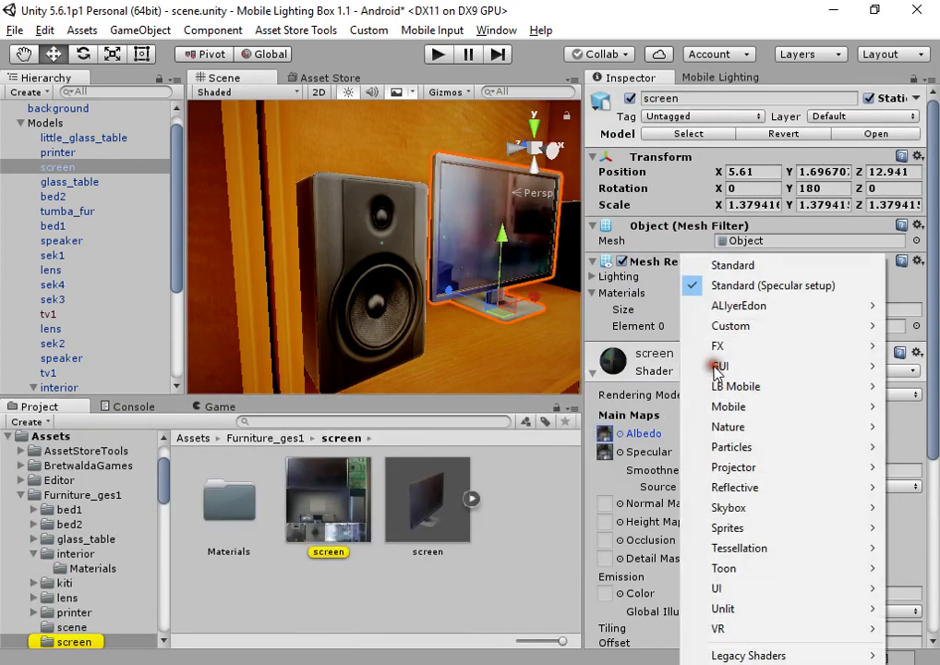
mouse_move(748, 386)
mouse_move(654, 386)
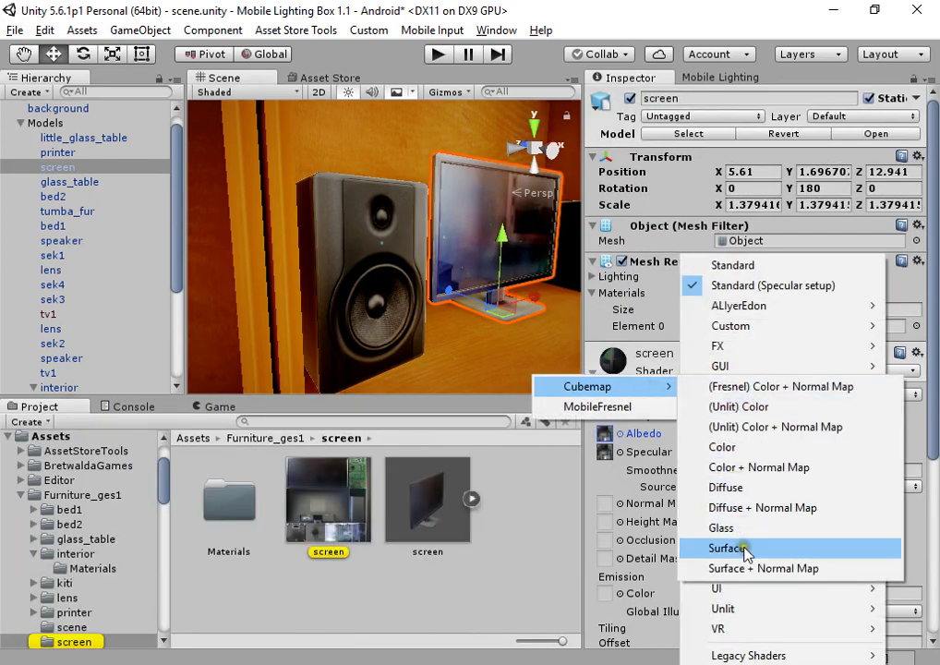
left_click(755, 494)
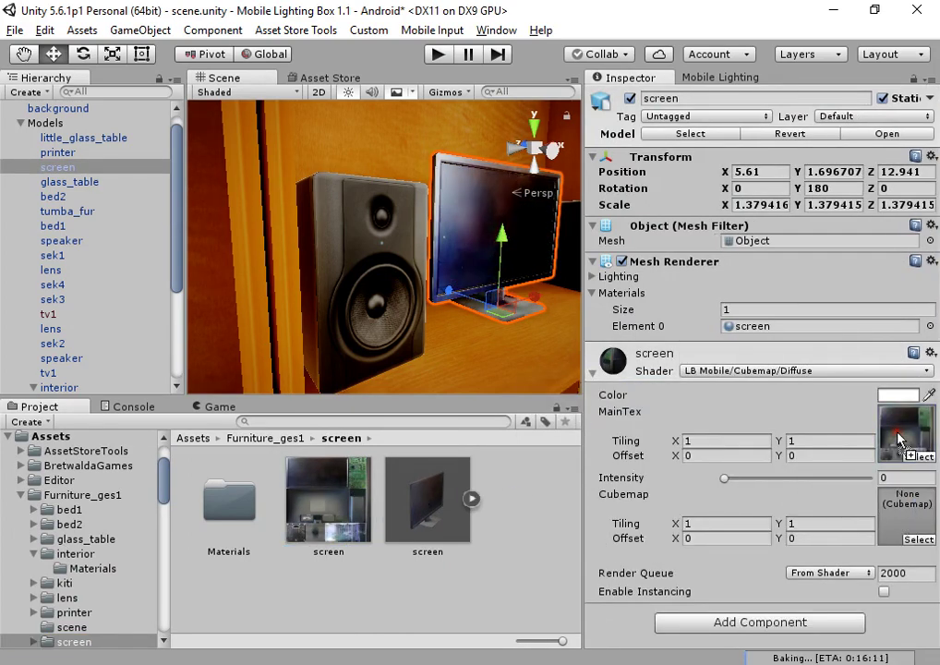
- Assign the reflection probe cubemap to the monitor material, set its Intensity to 0.514 and darken its Color to gray
left_click(917, 539)
double_click(134, 209)
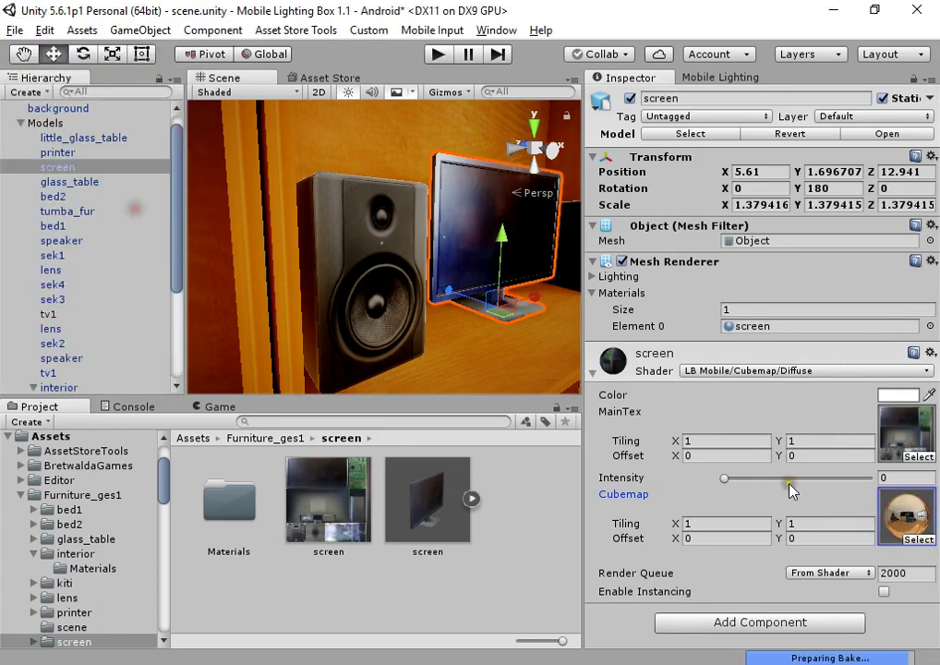
left_click_drag(736, 478, 800, 472)
left_click(897, 394)
mouse_move(635, 257)
left_mouse_down()
mouse_move(595, 290)
mouse_move(594, 277)
left_mouse_up()
left_click(440, 226)
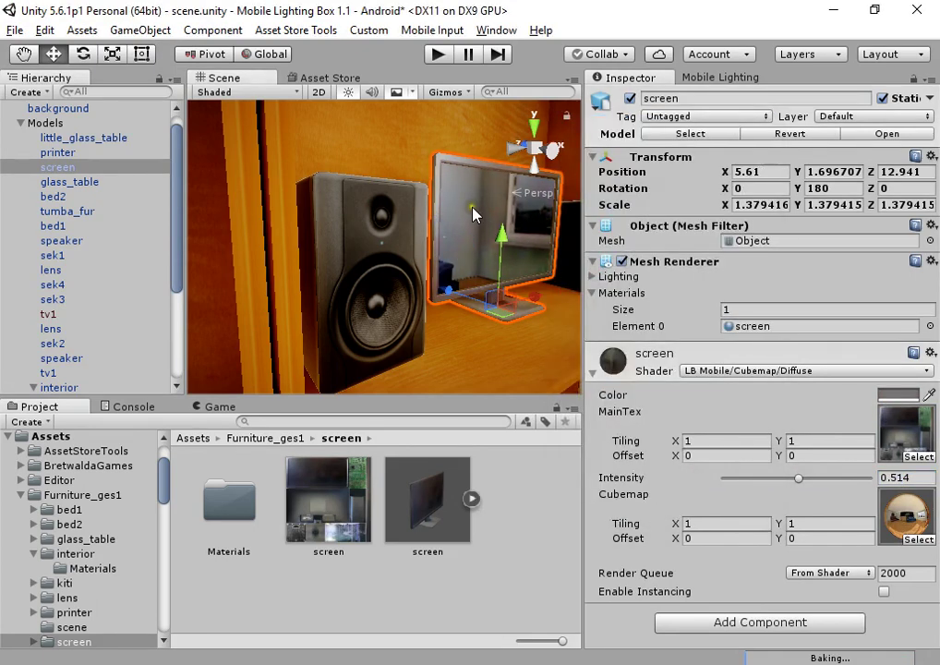
- Change the shader of the bx5 material on the speaker beside the monitor to LB Mobile/Cubemap/Diffuse
left_click(478, 220)
key("s")
right_click_drag(478, 220, 443, 243)
key("w")
key("s")
left_click(443, 244)
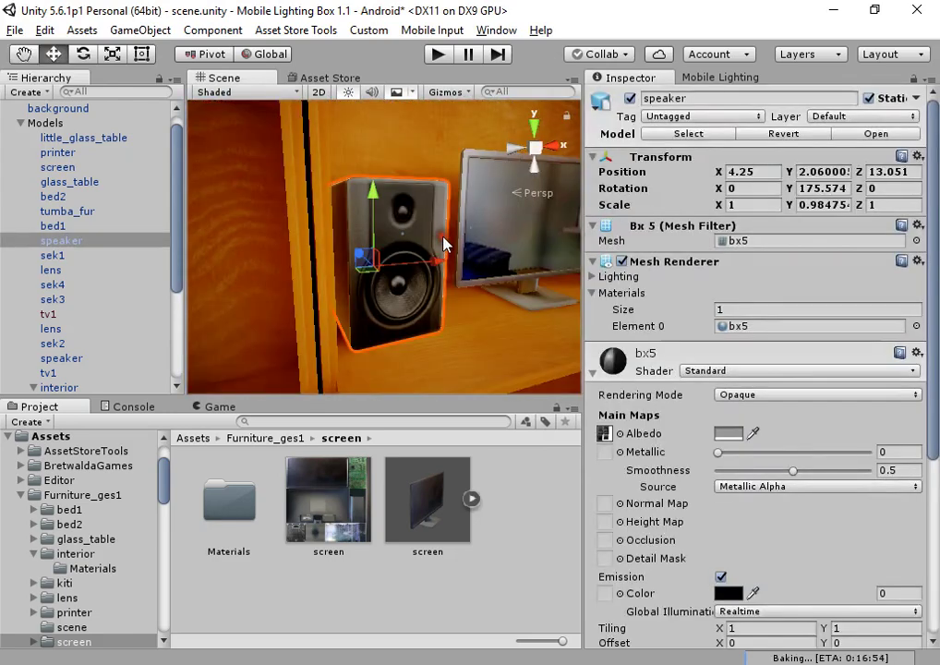
scroll(666, 472, "down", 5)
left_click(731, 150)
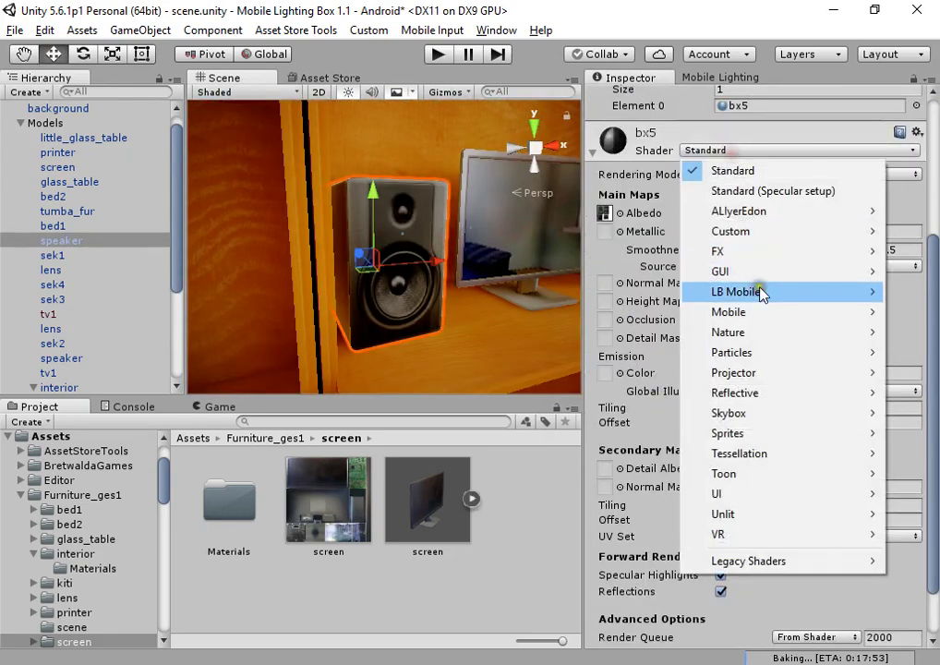
mouse_move(759, 291)
left_click(595, 310)
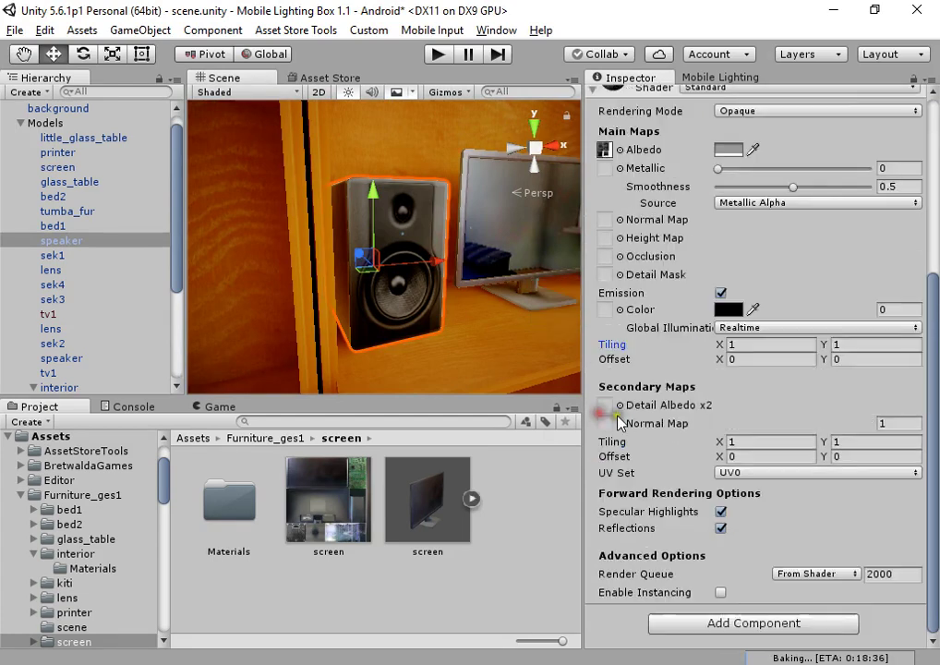
left_click(744, 88)
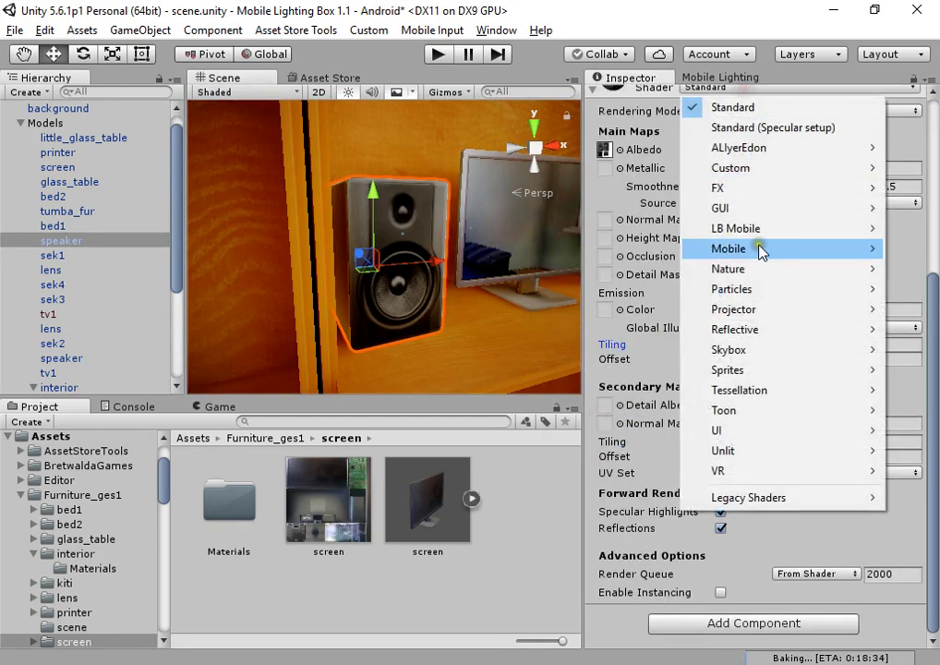
mouse_move(711, 231)
mouse_move(635, 226)
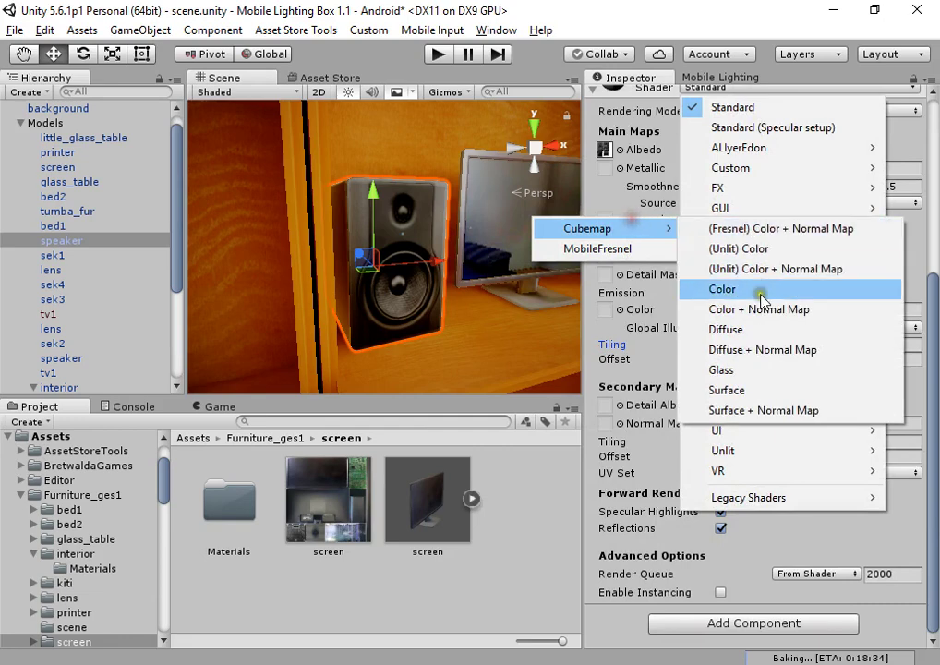
left_click(756, 328)
- Assign the reflection probe cubemap to the speaker's bx5 material and set its Intensity to 0.198
left_click(914, 531)
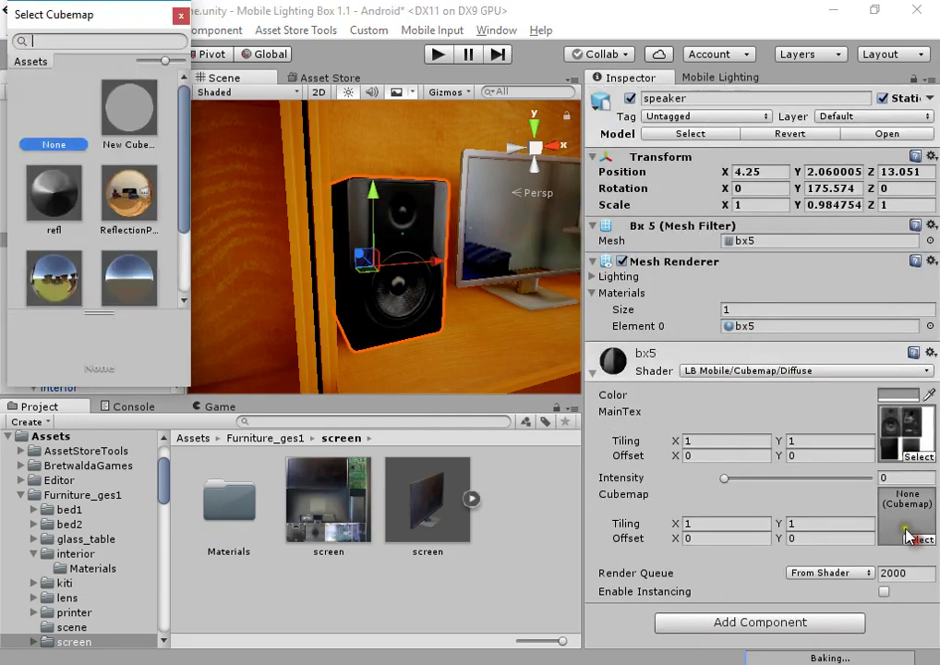
double_click(139, 185)
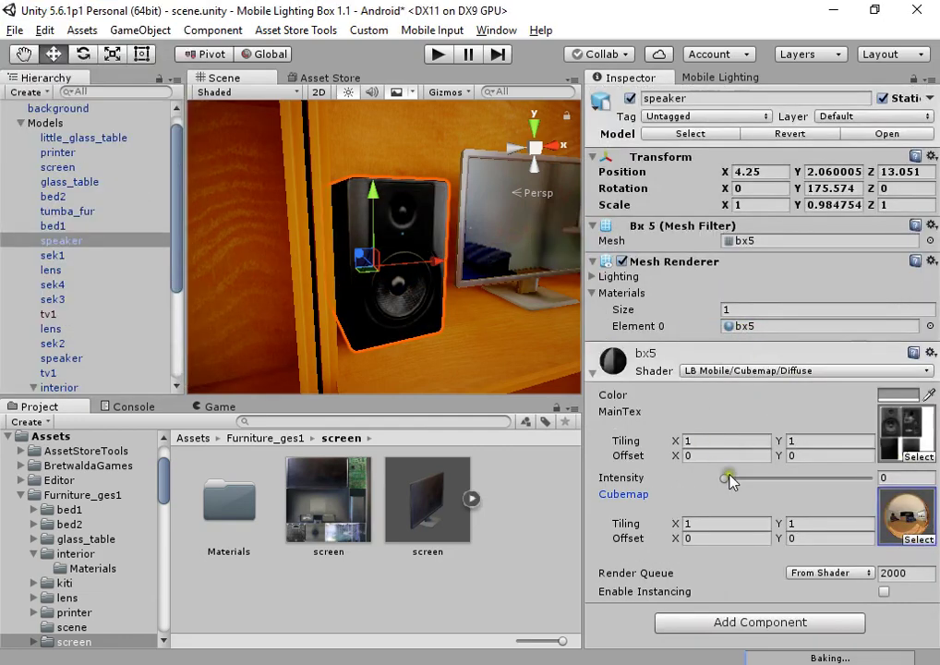
left_click_drag(729, 481, 759, 466)
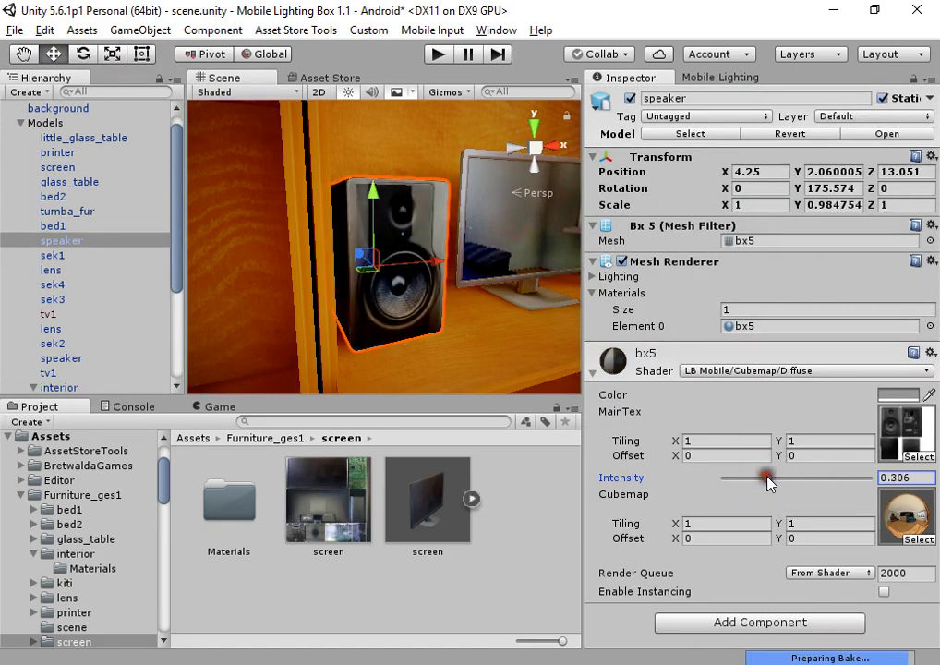
left_click_drag(769, 482, 643, 476)
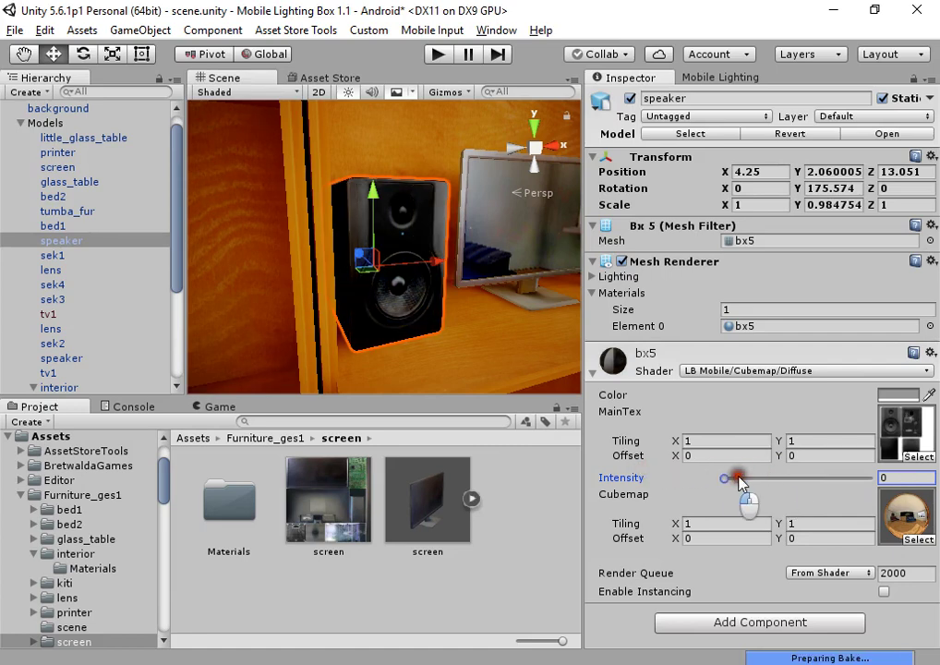
mouse_move(740, 482)
left_mouse_down()
mouse_move(771, 480)
mouse_move(745, 489)
mouse_move(737, 480)
mouse_move(747, 484)
left_mouse_up()
left_click(552, 480)
key("ctrl+z")
key("ctrl+z")
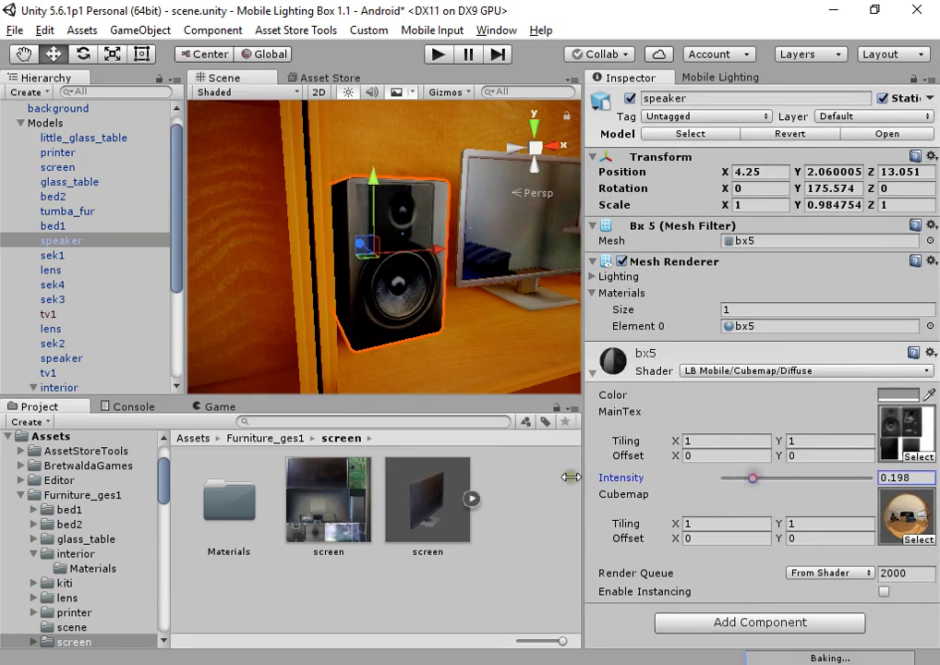
left_click(484, 452)
- Select the white printer in the cabinet and change its material's shader to LB Mobile/Cubemap/Diffuse
right_click_drag(399, 284, 228, 285)
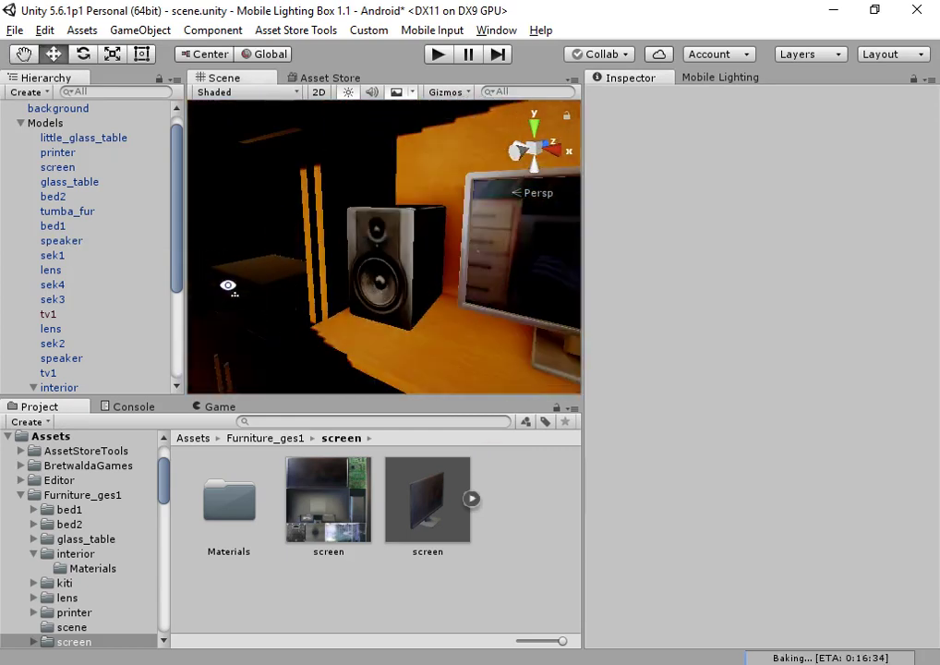
key("s")
right_click_drag(360, 285, 383, 288)
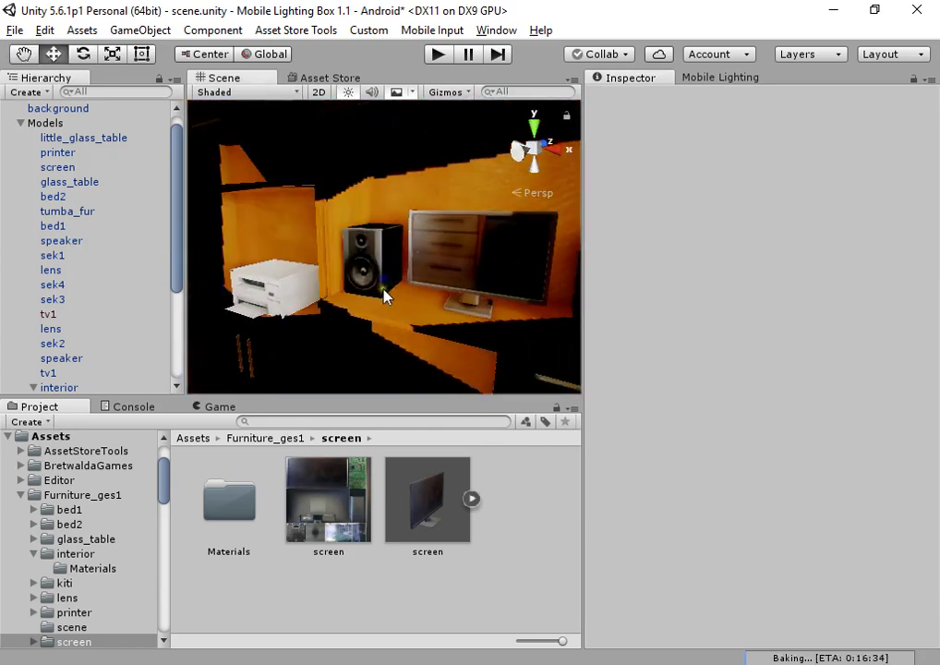
left_click(314, 295)
key("f")
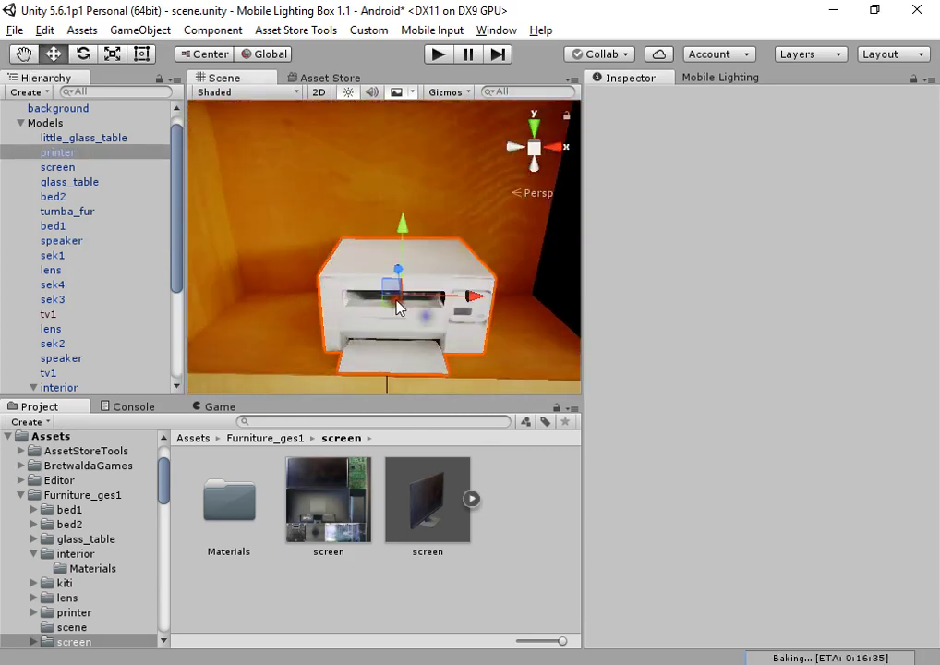
key("s")
right_click_drag(396, 300, 581, 336)
key("a")
left_click(697, 372)
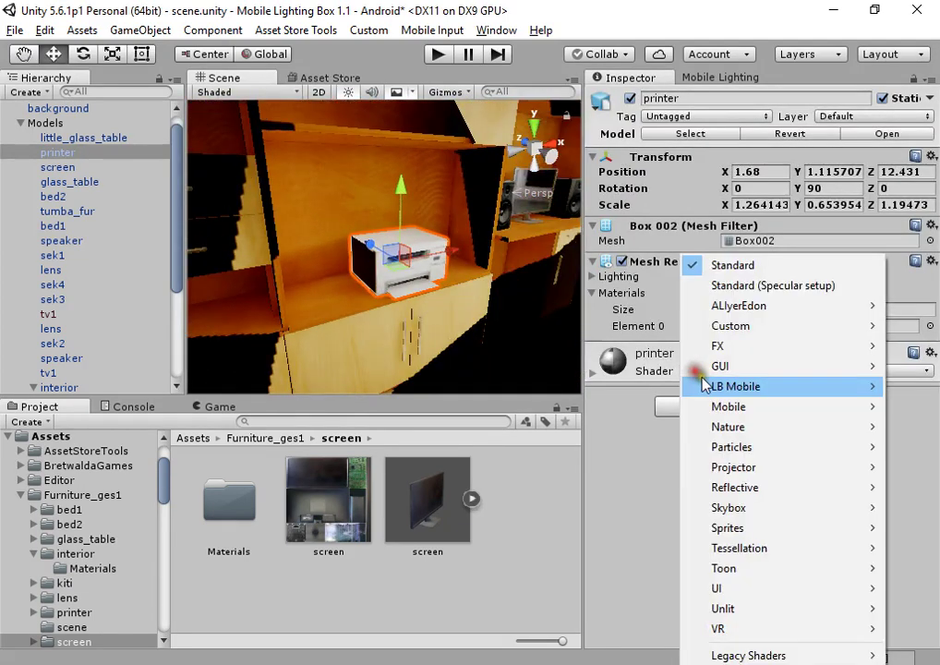
mouse_move(701, 390)
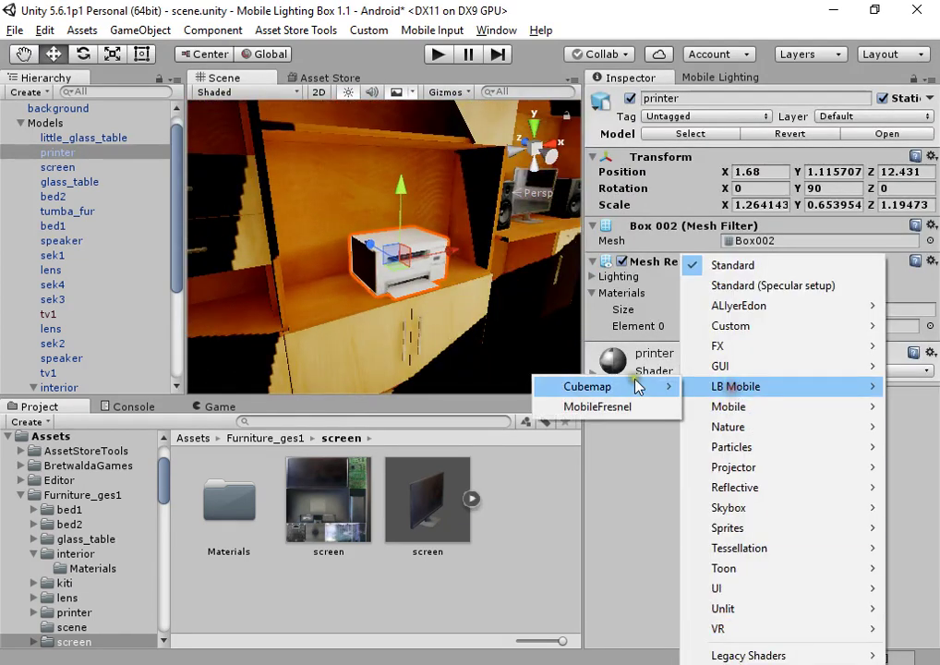
mouse_move(637, 386)
left_click(729, 452)
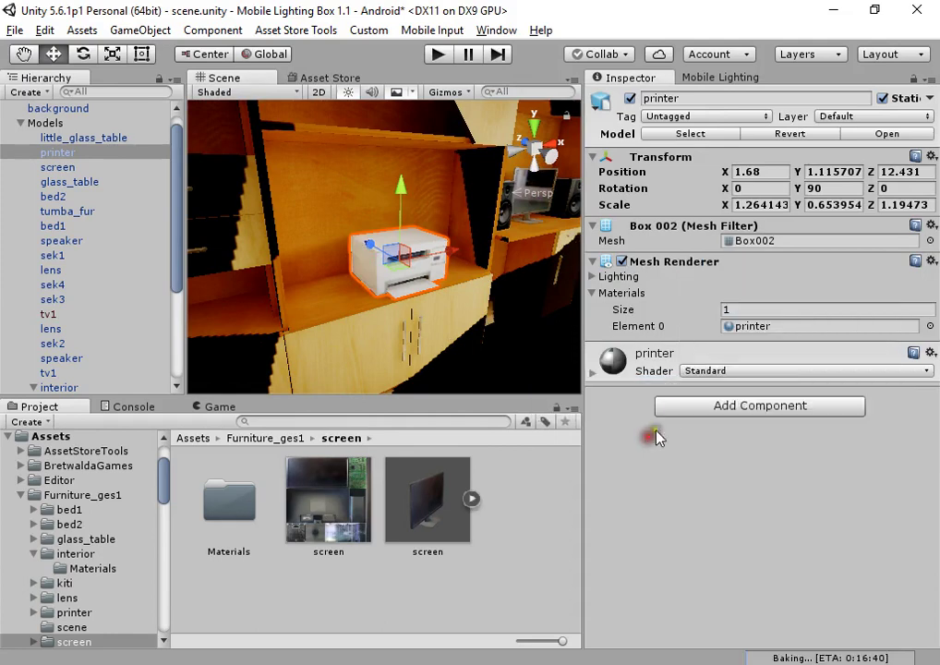
left_click(704, 371)
mouse_move(750, 388)
mouse_move(644, 388)
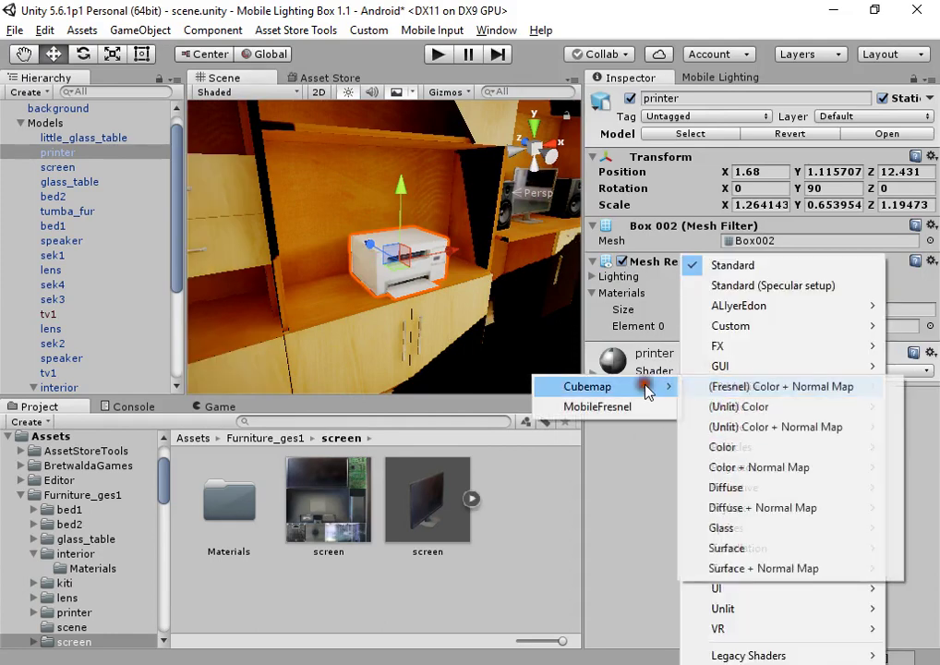
left_click(731, 484)
- Assign the reflection probe cubemap to the printer material and raise its reflection Intensity
left_click(657, 356)
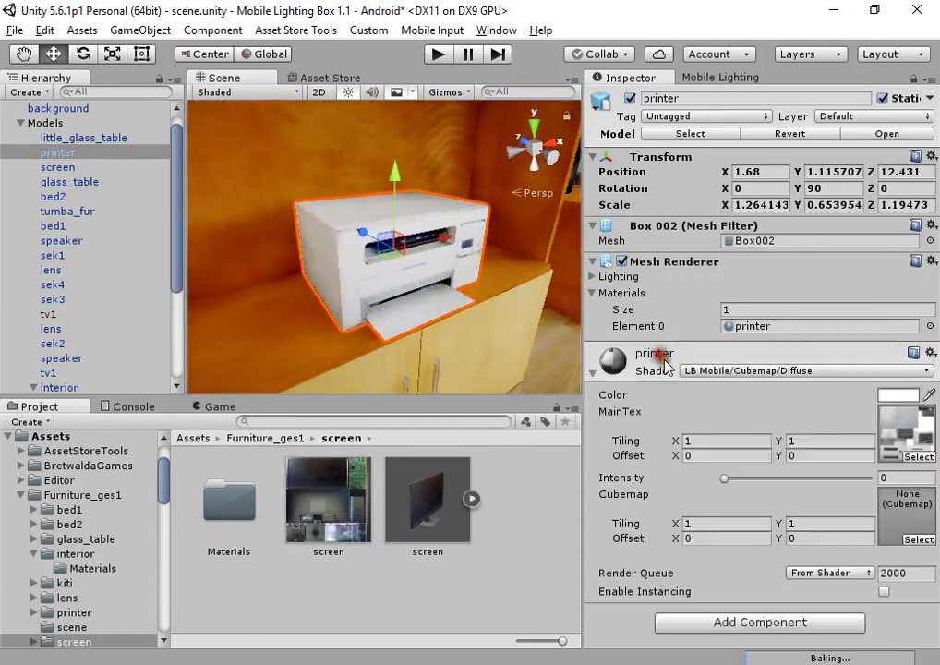
left_click(918, 539)
double_click(109, 231)
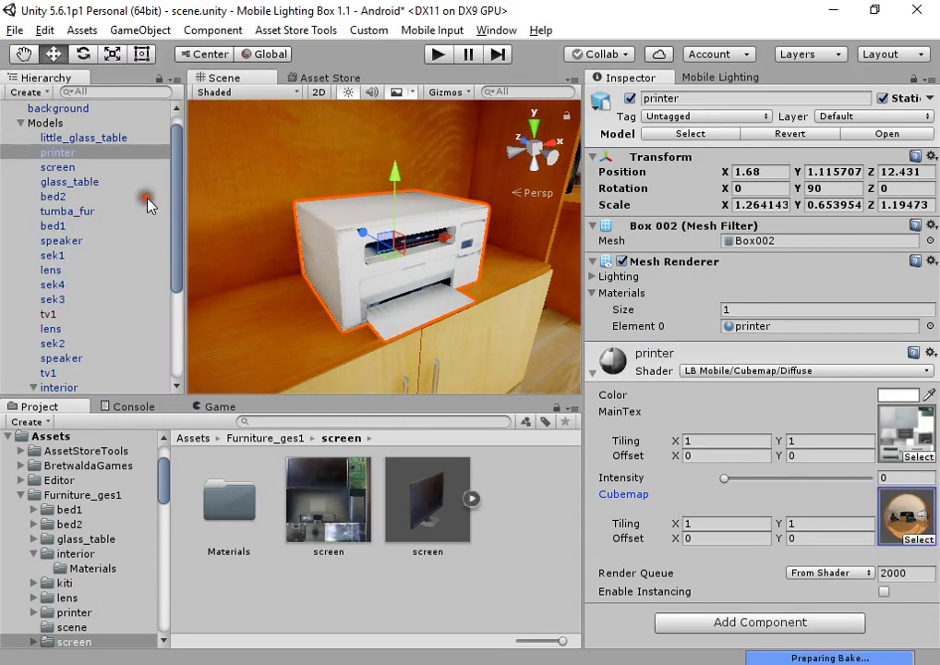
left_click_drag(727, 480, 771, 481)
- Locate the cabinet's ruch, sek1 and sek2 materials in the project assets and change their shader to Legacy Shaders/Diffuse
left_click(344, 257)
scroll(447, 254, "down", 5)
right_click_drag(406, 258, 419, 312)
scroll(453, 295, "down", 2)
scroll(419, 312, "up", 2)
left_click(384, 298)
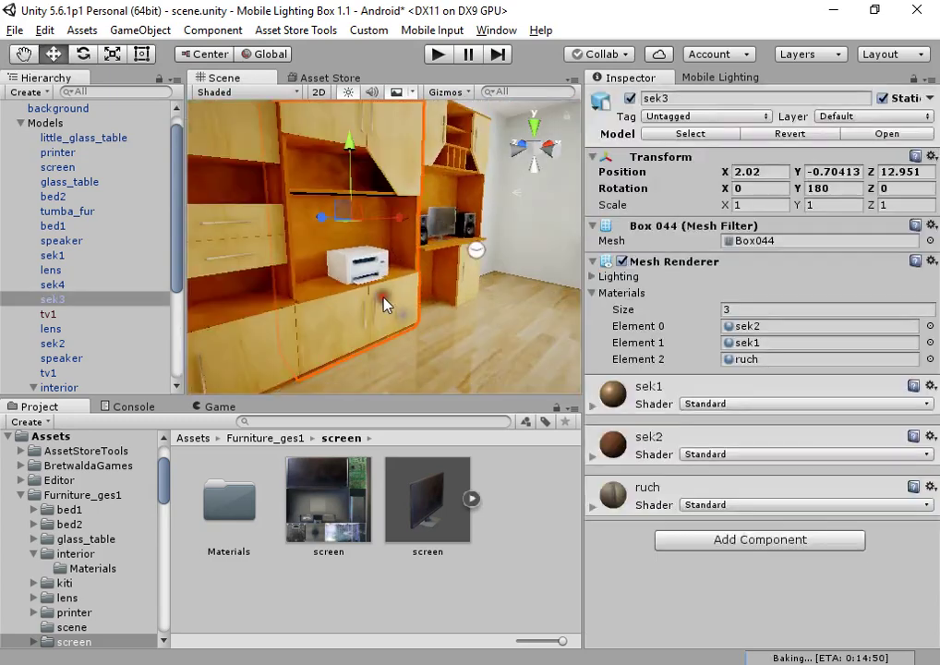
left_click_drag(501, 308, 522, 319, "alt")
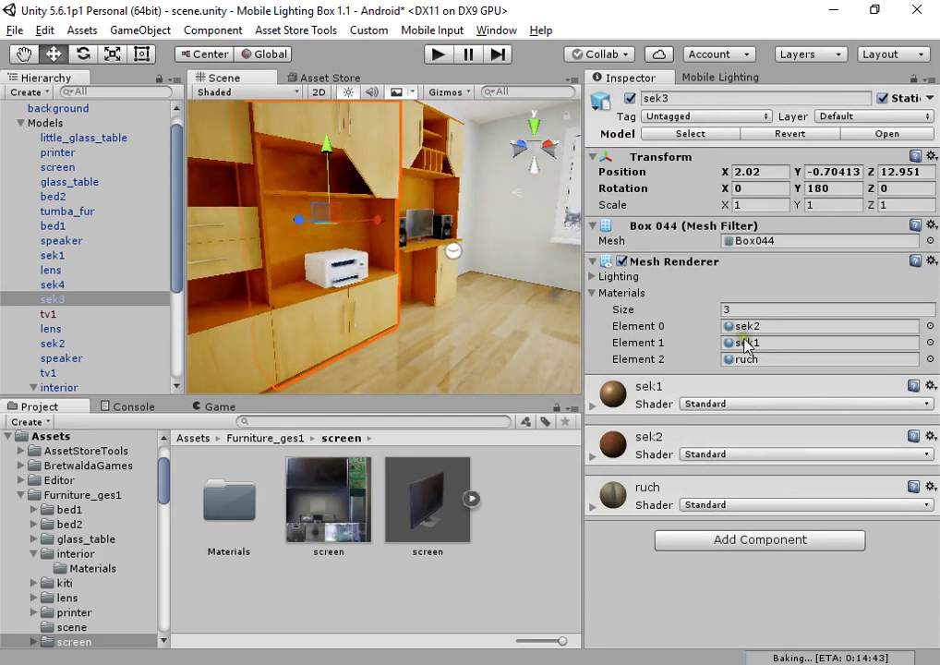
left_click(749, 343)
left_click(260, 505)
left_click(417, 492, "shift")
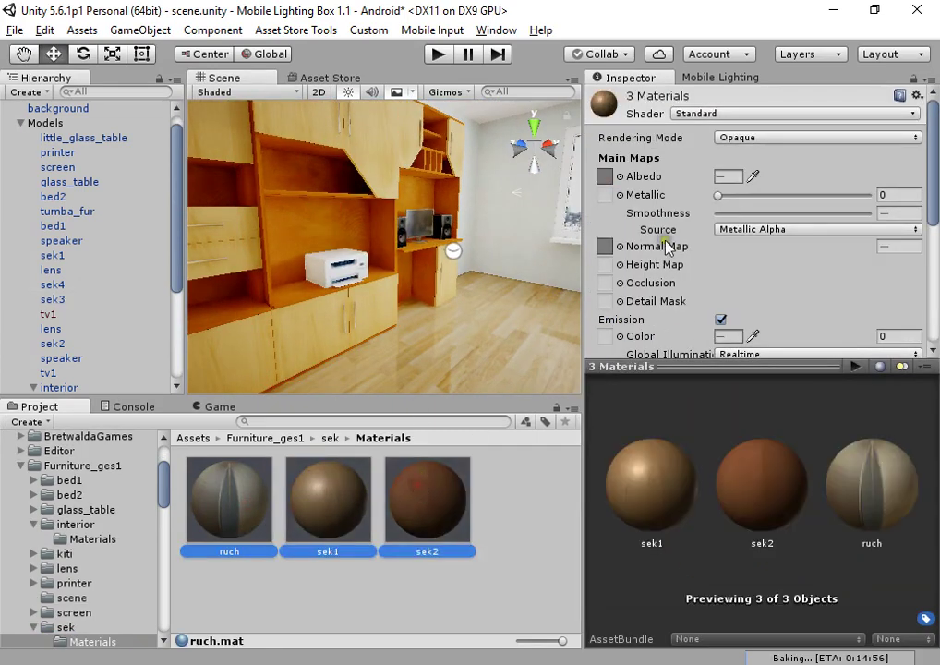
left_click(727, 113)
mouse_move(734, 524)
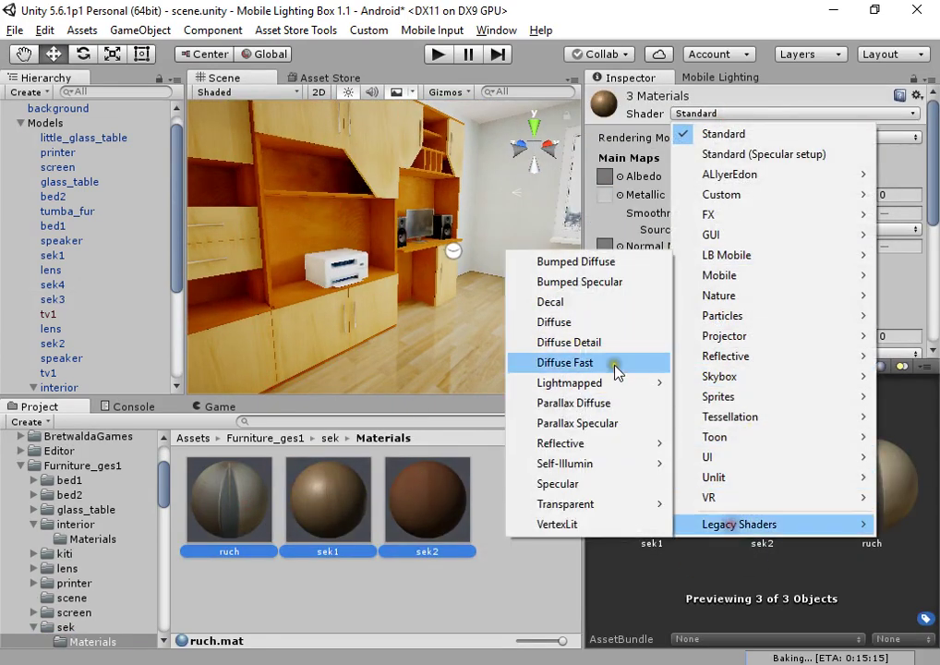
left_click(578, 323)
left_click(528, 479)
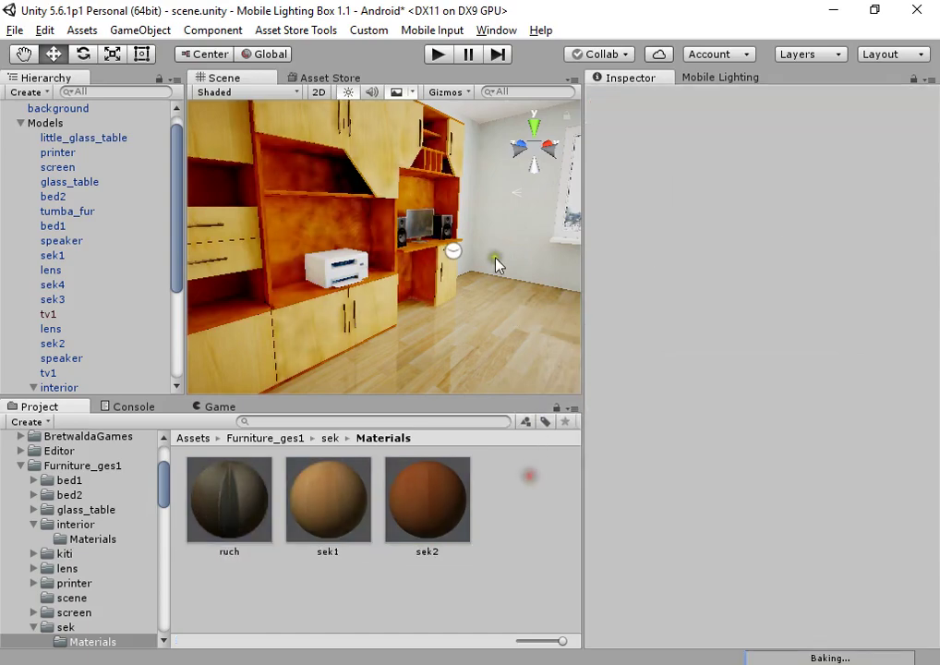
- Select the cabinet below the printer and expand the settings of its ruch door-handle material
right_click_drag(495, 260, 325, 300)
key("w")
left_click(324, 300)
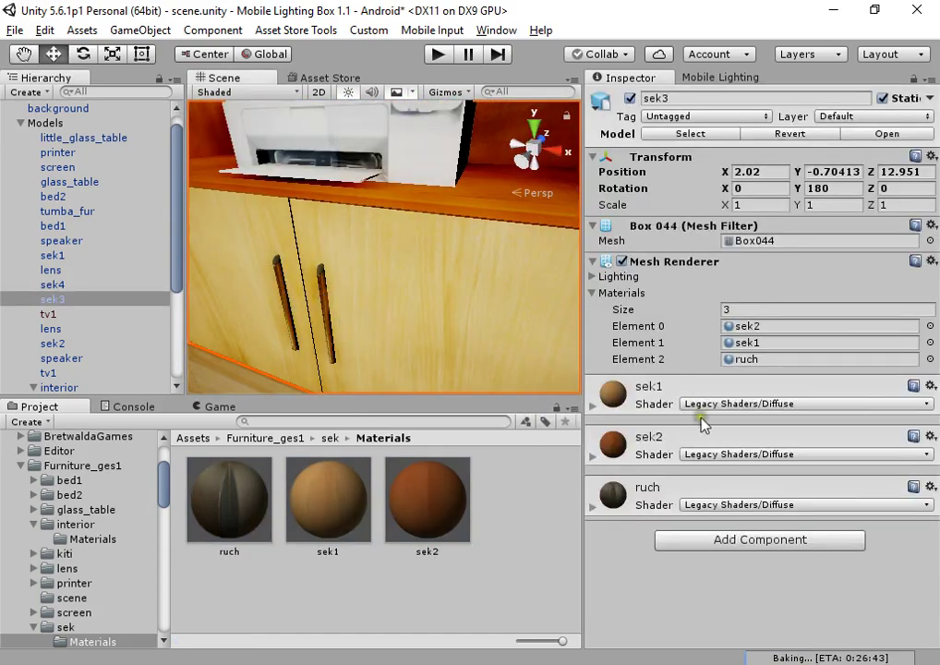
left_click(647, 496)
scroll(796, 428, "down", 2)
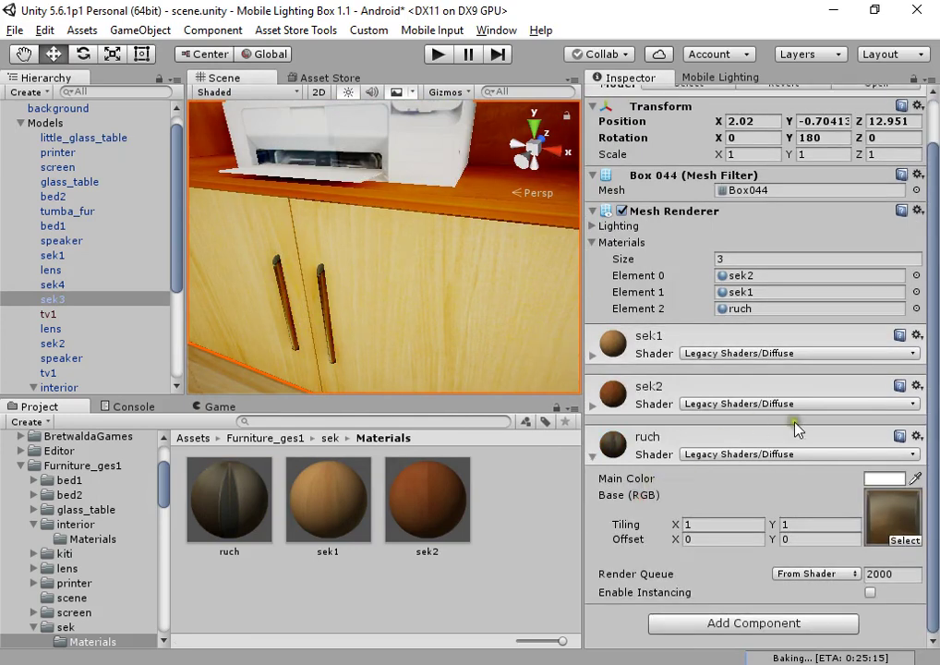
- Try out other Main Color values on the ruch handle material, ending on white
left_click(881, 479)
left_click_drag(647, 277, 588, 200)
right_click(429, 296)
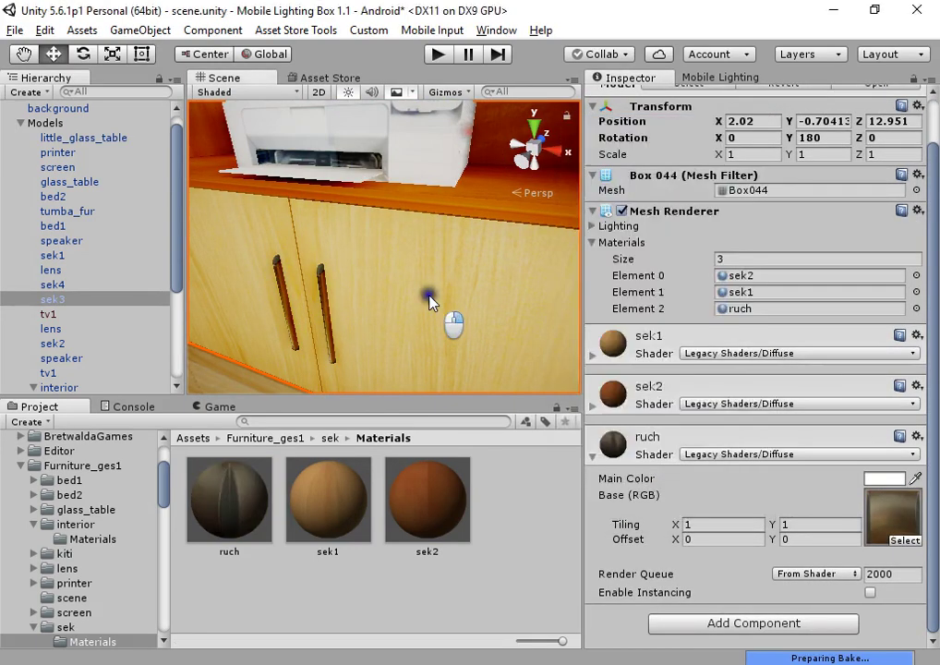
- Change the ruch handle material's shader to LB Mobile/Cubemap/Diffuse
left_click(814, 454)
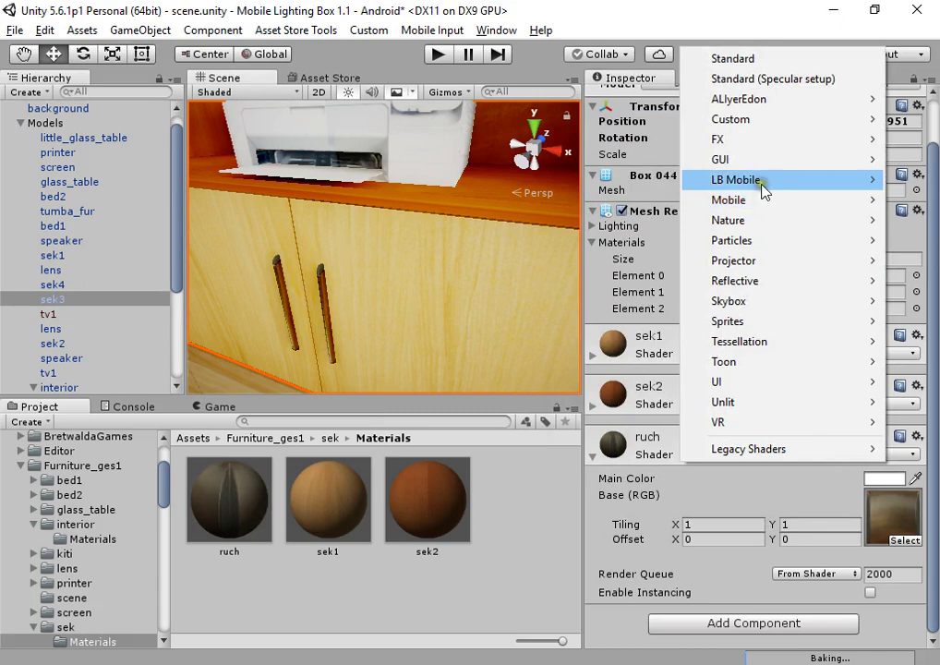
mouse_move(763, 185)
mouse_move(650, 185)
left_click(762, 277)
scroll(868, 517, "down", 3)
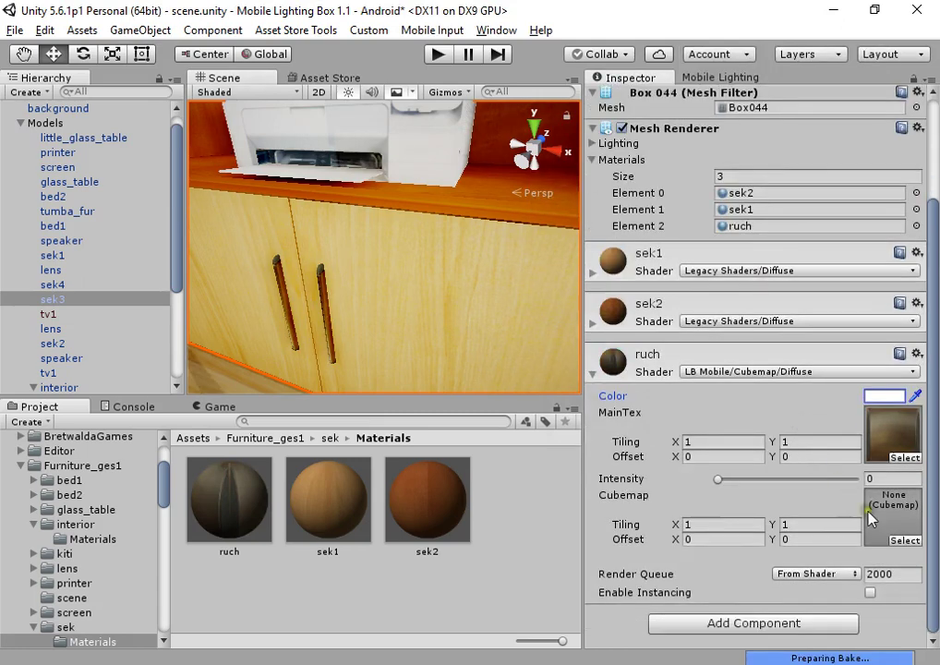
- Assign the reflection probe cubemap to the ruch handle material, set its Intensity to 0.354 and try out its Color
left_click(901, 540)
double_click(106, 164)
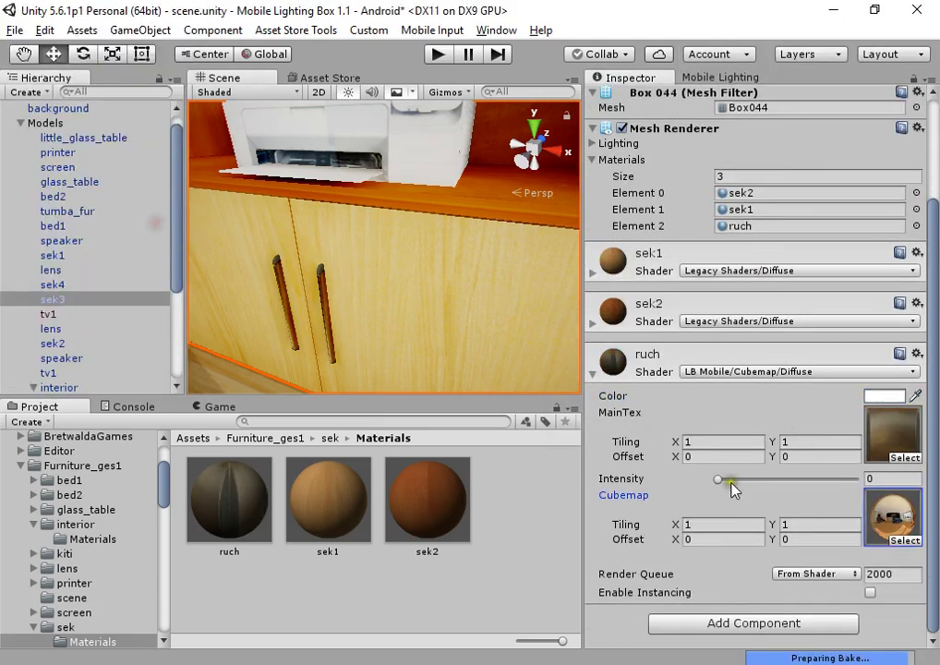
left_click_drag(731, 483, 813, 472)
left_click_drag(723, 473, 767, 464)
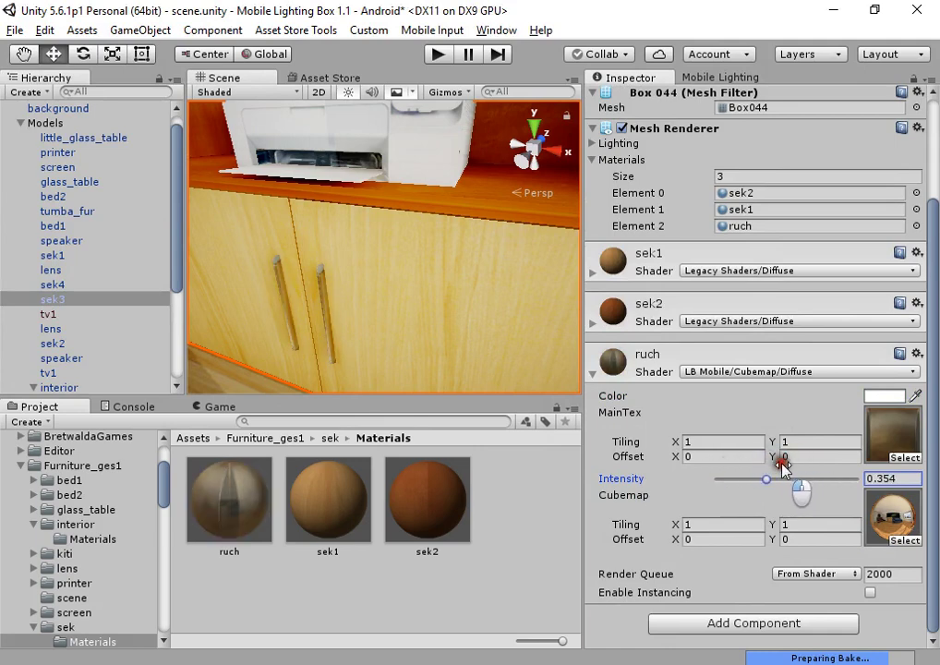
left_click(878, 399)
left_click_drag(651, 275, 588, 202)
- Select the blue sofa by the windows and change its bed1 material's shader to Legacy Shaders/Diffuse
right_click(385, 227)
key("s")
right_click_drag(381, 342, 528, 271)
left_click(495, 247)
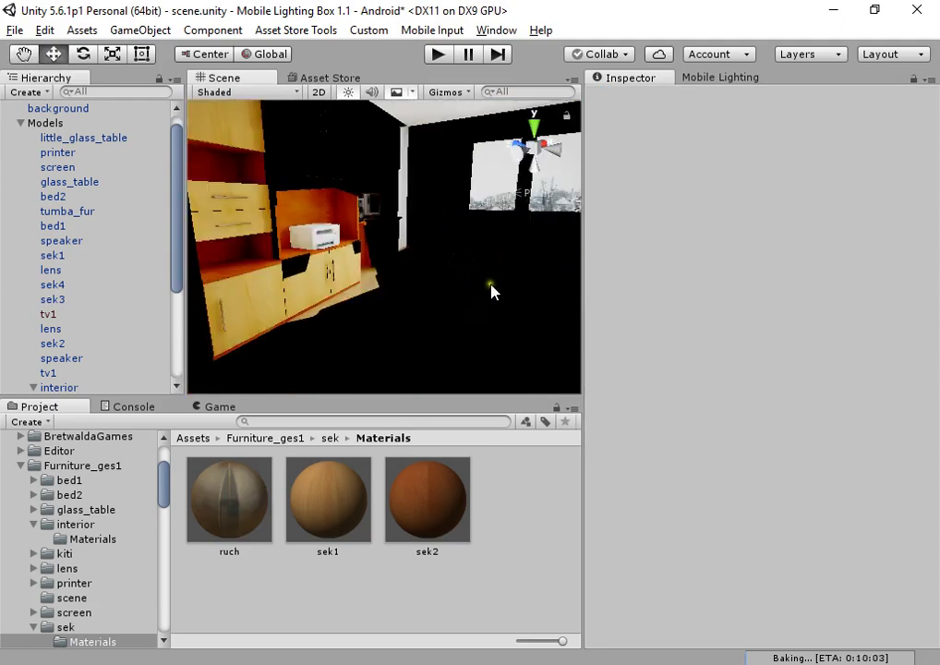
left_click_drag(491, 291, 480, 316, "alt")
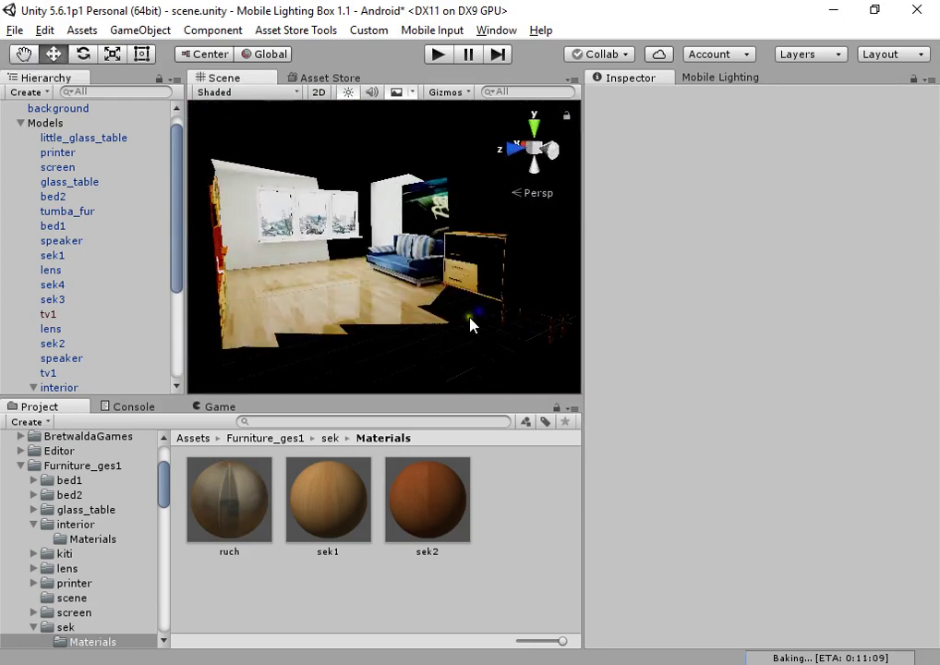
scroll(470, 323, "up", 5)
left_click(402, 294)
left_click(794, 371)
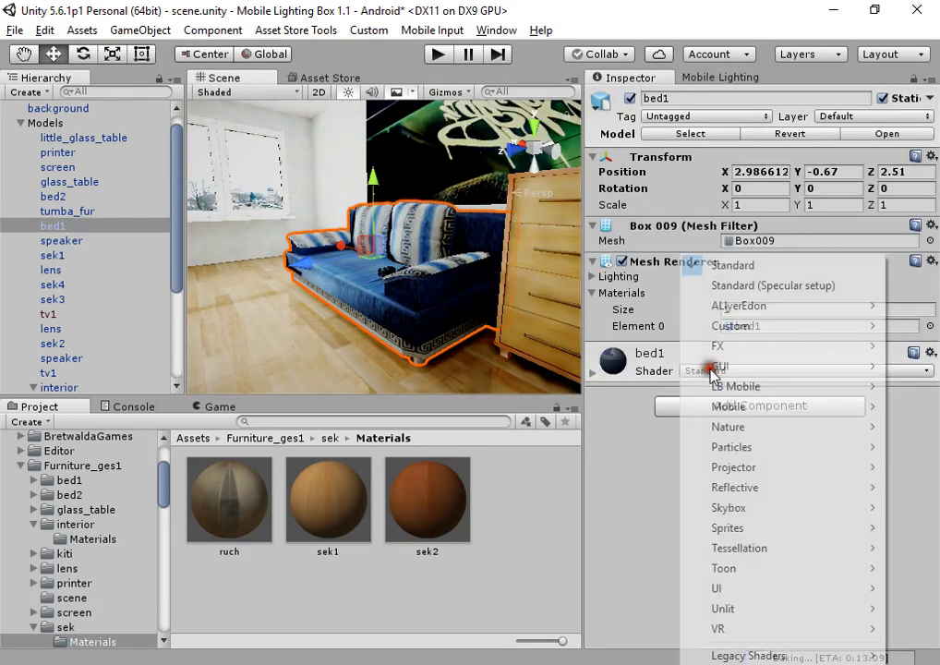
mouse_move(739, 655)
left_click(585, 463)
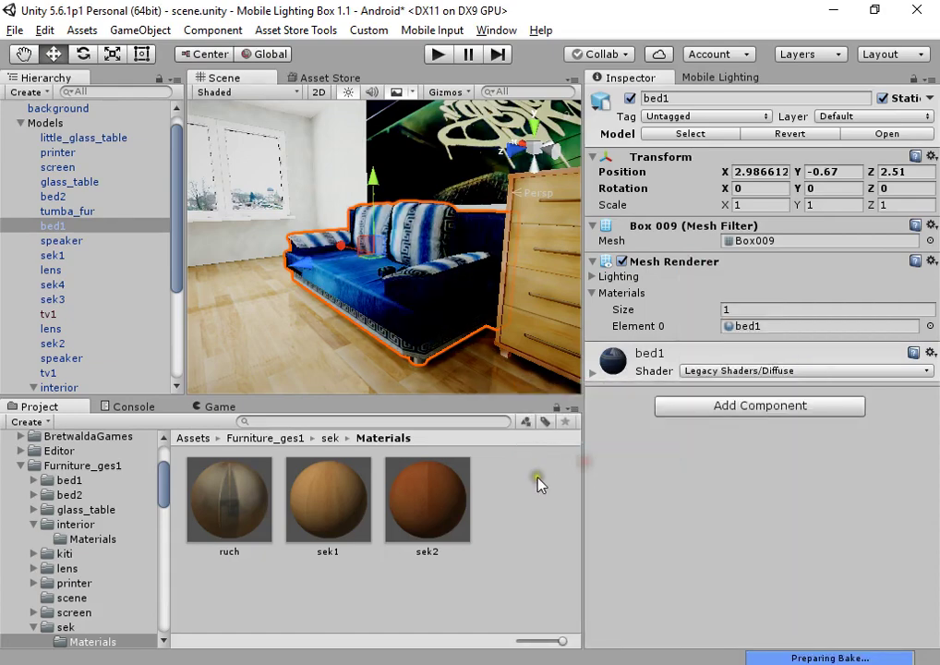
- Select the wooden chest of drawers beside the blue sofa and change its tumba_texture material's shader to Legacy Shaders/Diffuse
left_click(532, 503)
left_click_drag(397, 286, 480, 251, "alt")
left_click(369, 285)
left_click(439, 254)
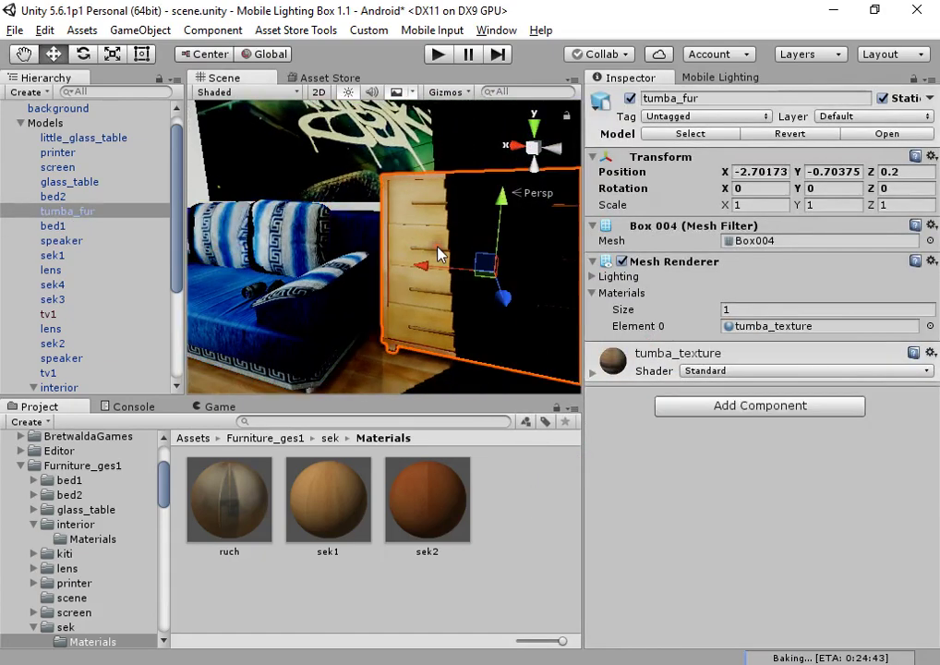
left_click(803, 370)
mouse_move(724, 655)
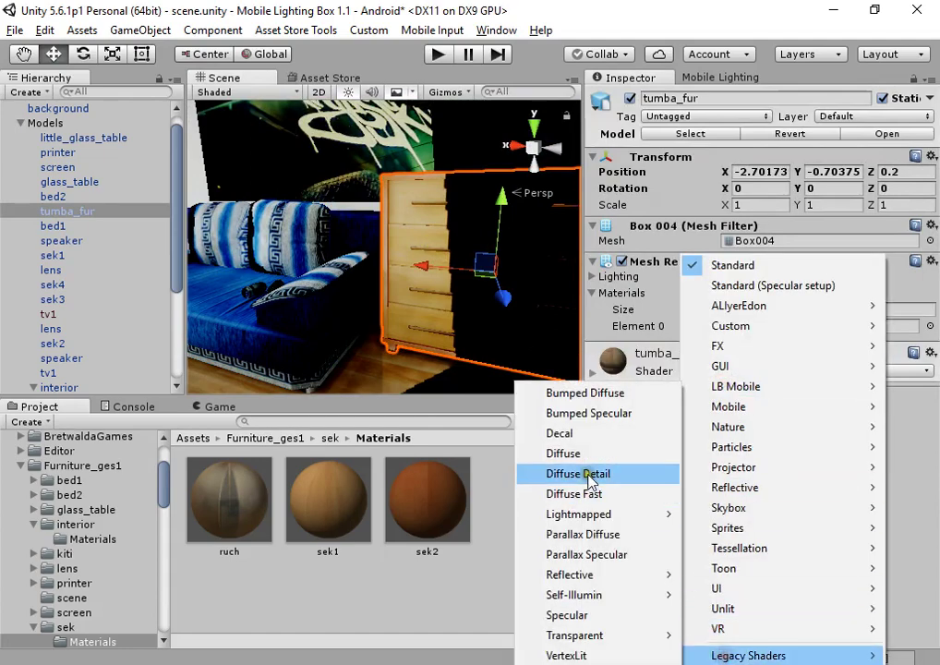
left_click(543, 450)
- Select the red sofa and change its bed2 material's shader to LB Mobile/Cubemap/Diffuse + Normal Map
left_click_drag(469, 319, 335, 208, "alt")
left_click(378, 226)
left_click(427, 249)
left_click(259, 247)
left_click(258, 246)
left_click(508, 329)
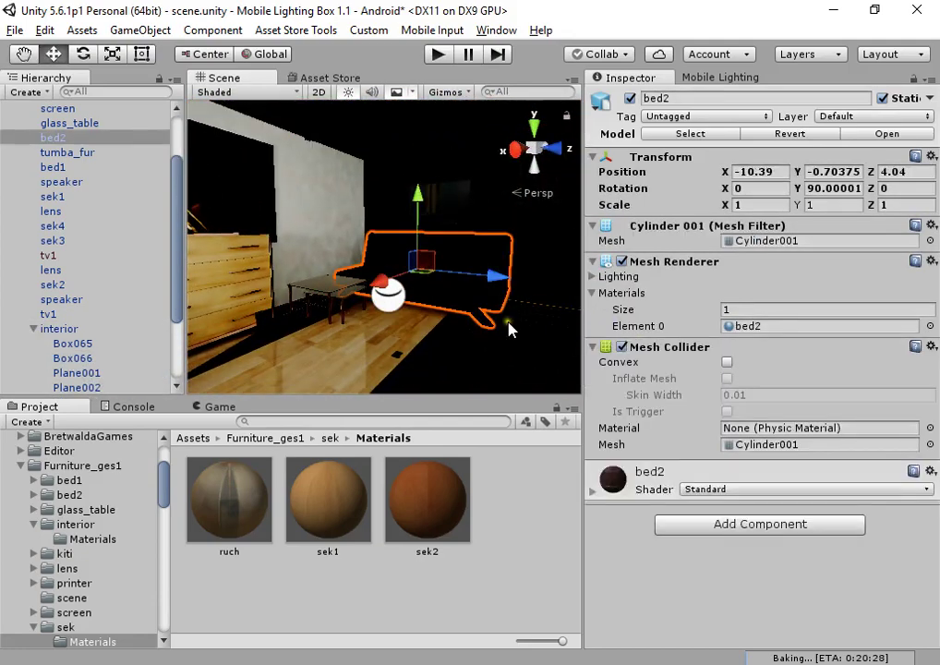
key("f")
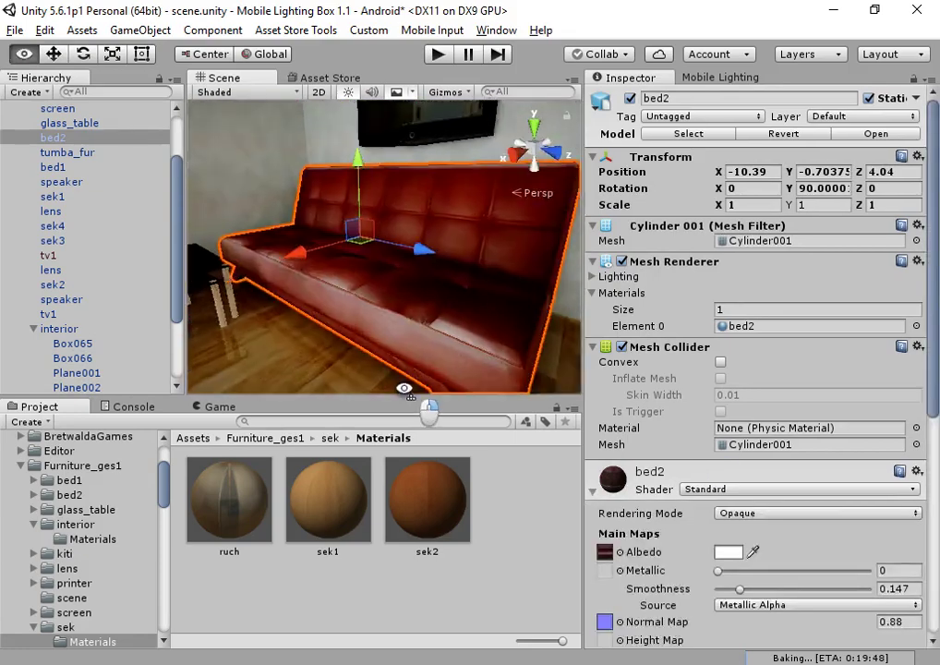
left_click_drag(509, 287, 480, 287, "alt")
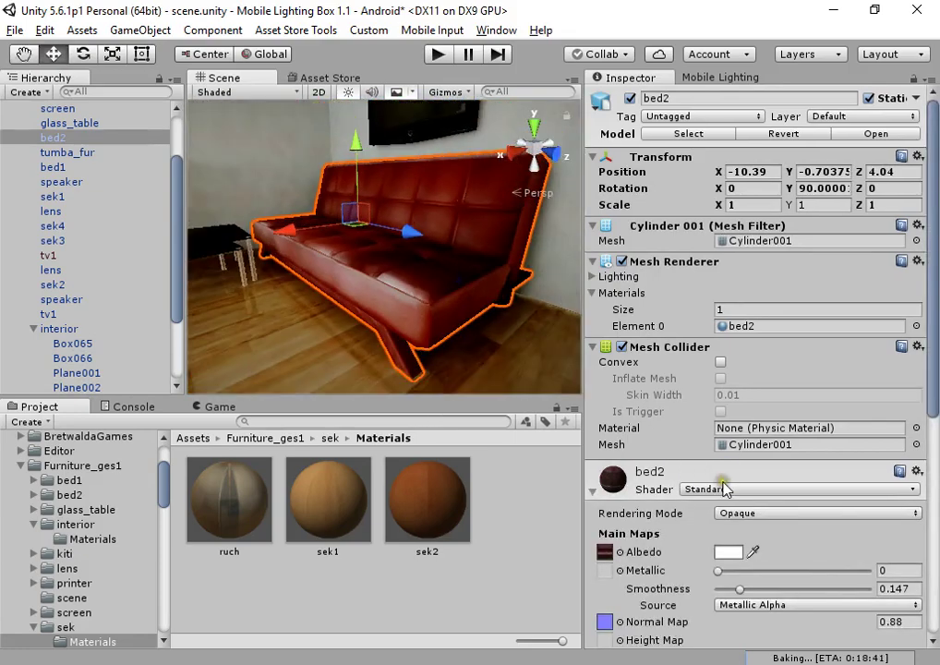
scroll(688, 489, "down", 3)
left_click(730, 379)
mouse_move(731, 384)
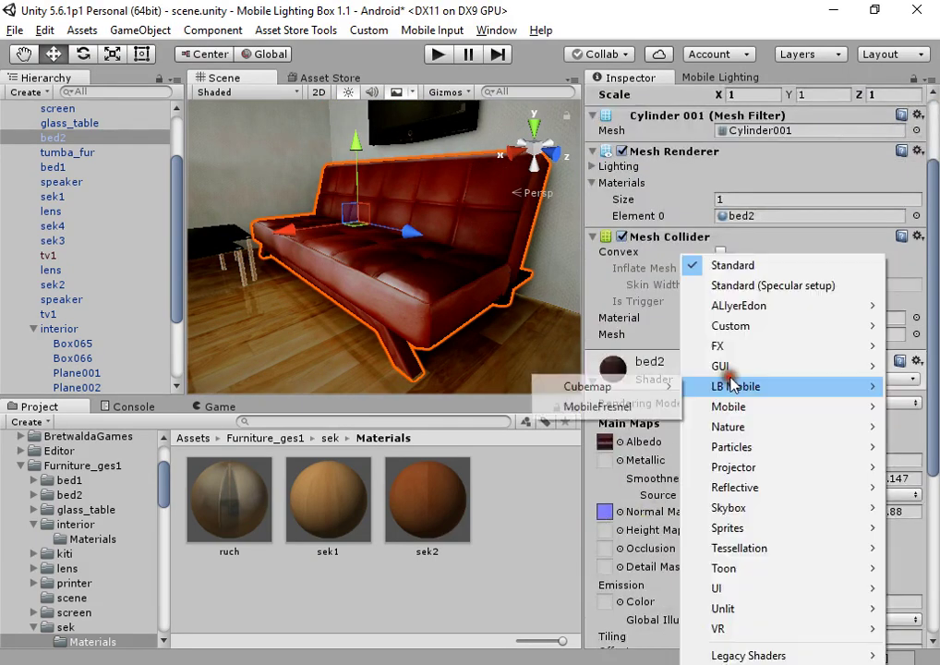
mouse_move(640, 388)
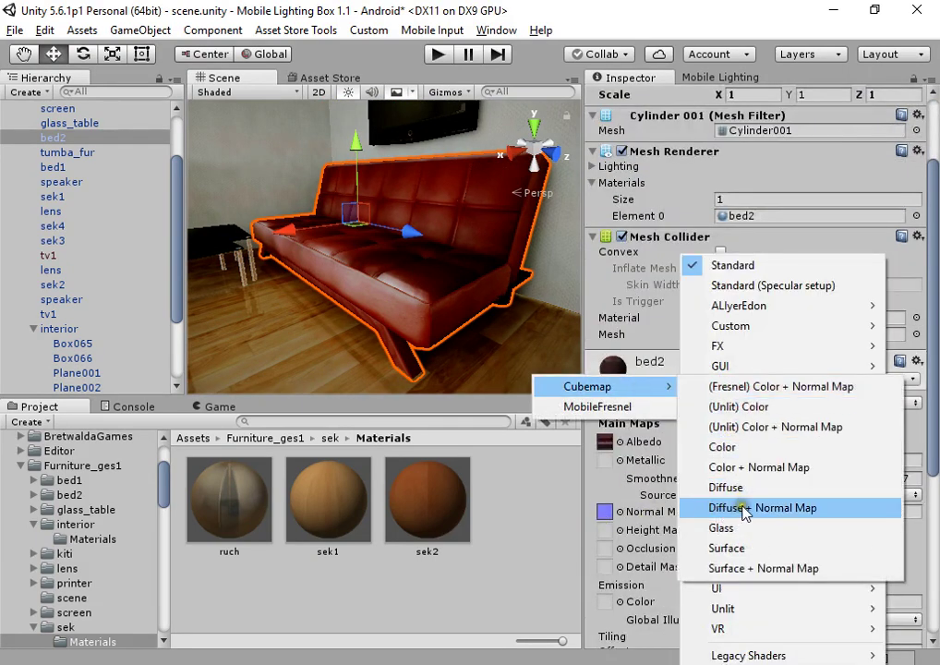
left_click(744, 508)
- Assign the bed2normal texture as the bed2 material's NormalMap and ReflectionProbe-0 as its Cubemap
left_click(882, 433)
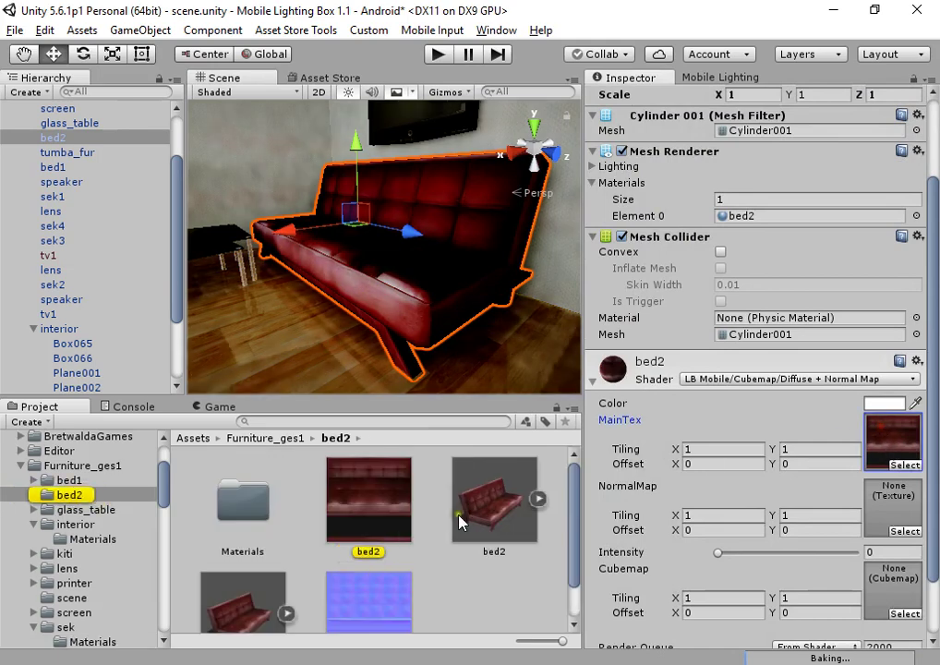
scroll(457, 520, "down", 1)
left_click_drag(356, 549, 830, 503)
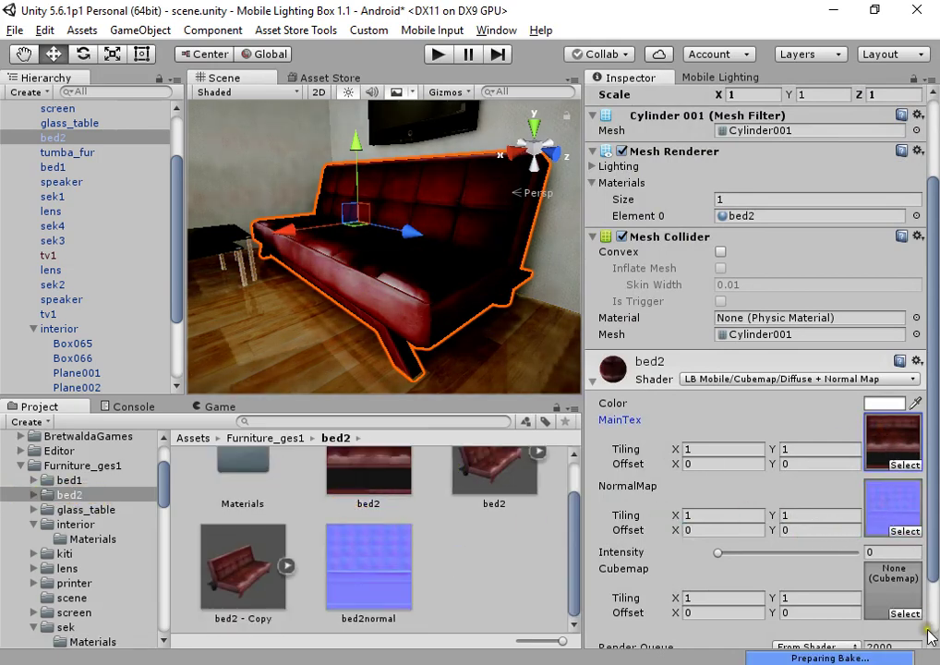
left_click(905, 613)
double_click(126, 195)
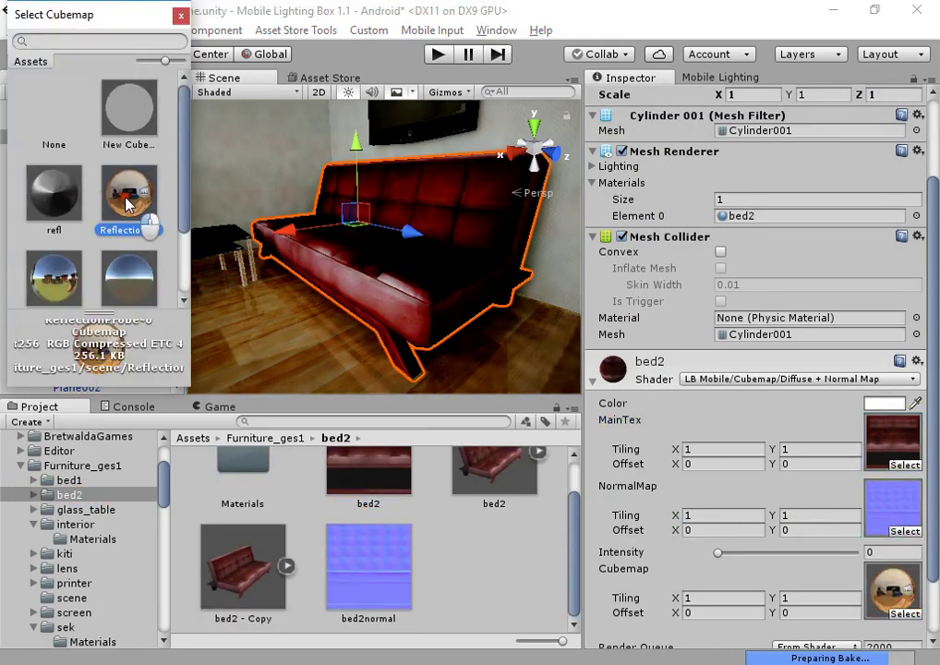
- Set the ruch handle material's Intensity to 0.367 and select the red sofa again
left_click_drag(748, 504, 768, 501)
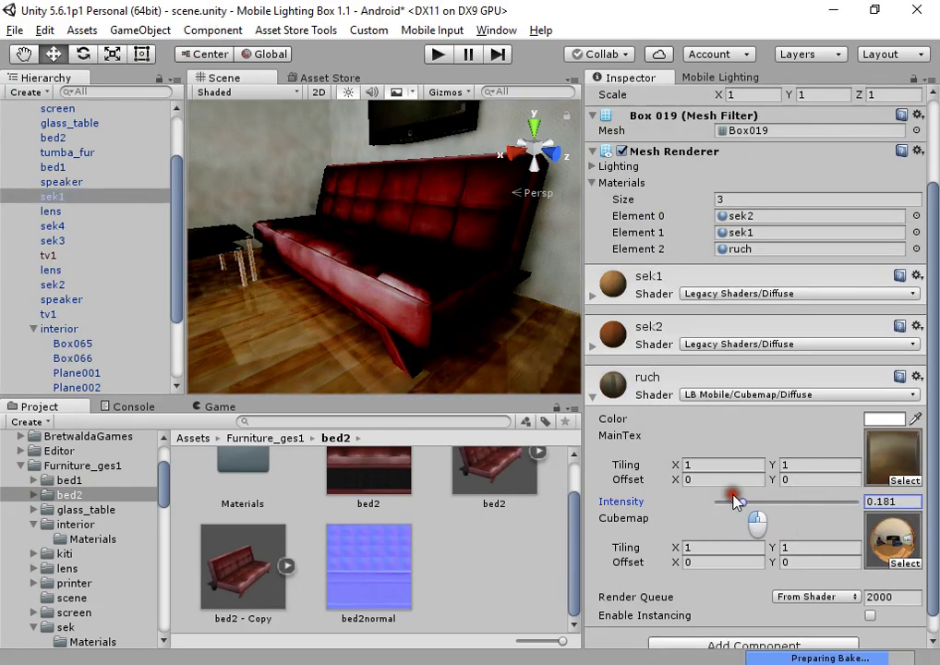
mouse_move(430, 297)
left_mouse_down("alt")
mouse_move(470, 310)
mouse_move(441, 295)
left_mouse_up("alt")
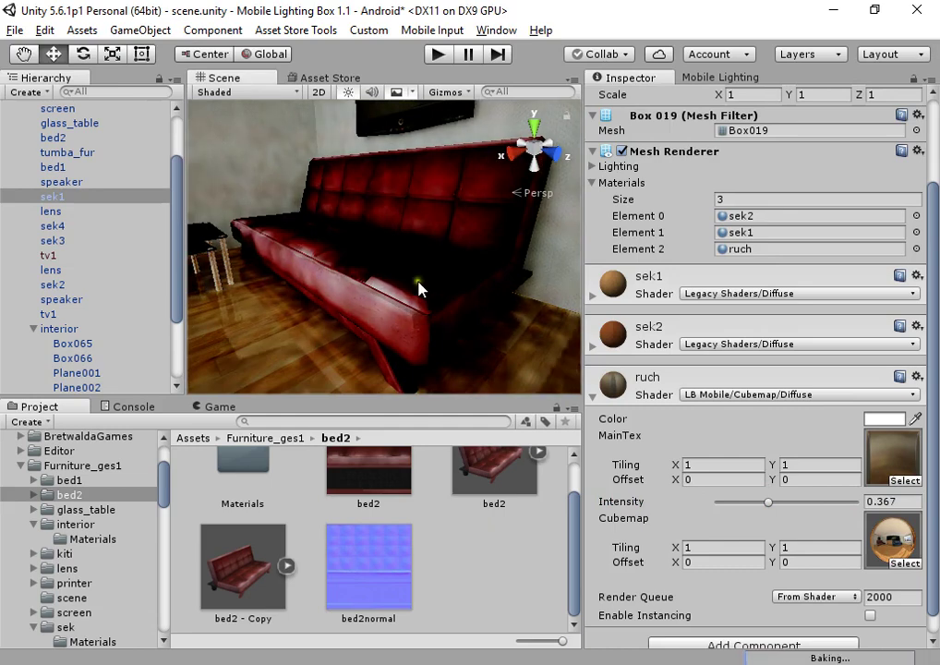
left_click(403, 284)
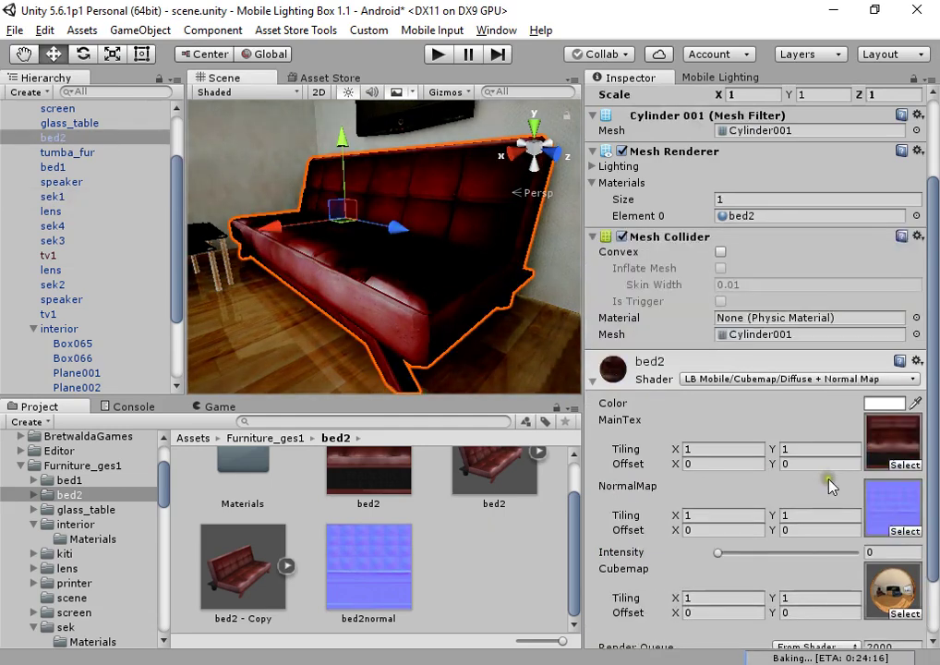
- Set the bed2 material's Intensity to 0.3, inspect the leather up close, and raise the Intensity to 0.387
scroll(785, 485, "down", 3)
left_click_drag(717, 478, 760, 479)
right_click_drag(461, 316, 462, 318)
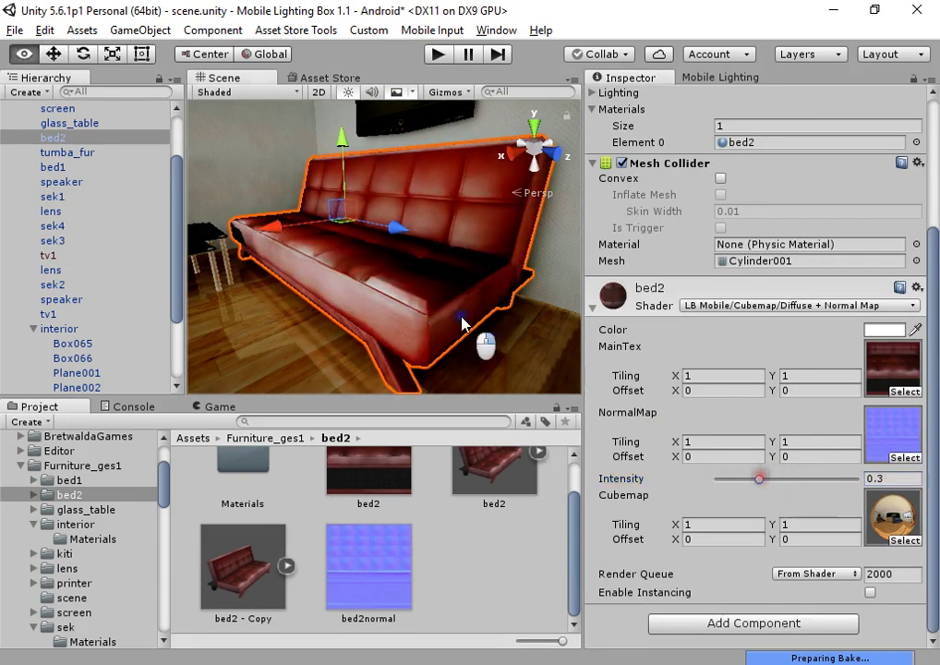
left_click_drag(459, 304, 380, 279, "alt")
left_click(379, 279)
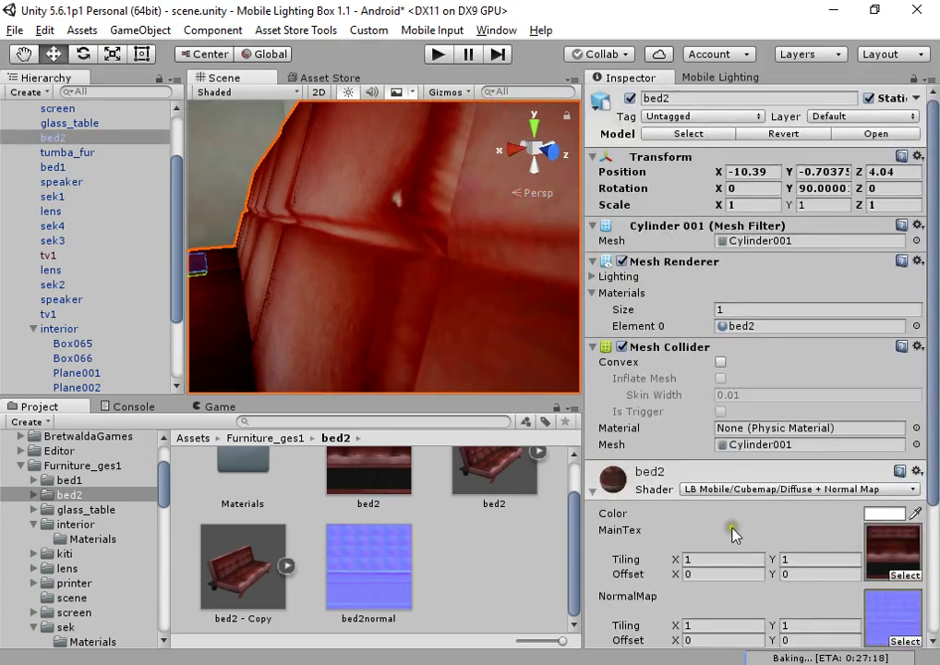
scroll(732, 534, "down", 4)
left_click_drag(738, 487, 772, 486)
scroll(437, 248, "down", 5)
left_click_drag(416, 236, 469, 287, "alt")
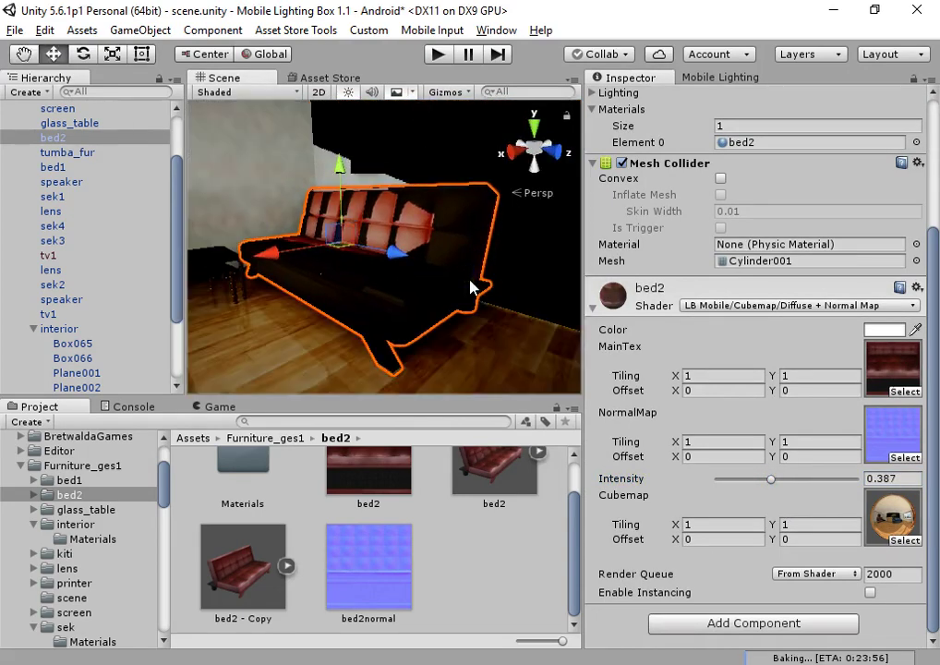
- Select the glass table in front of the red sofa and lighten its 18 - Default material's Albedo color to white
left_click(437, 247)
right_click_drag(279, 314, 548, 335)
left_click(409, 289)
left_click(466, 305)
left_click(460, 270)
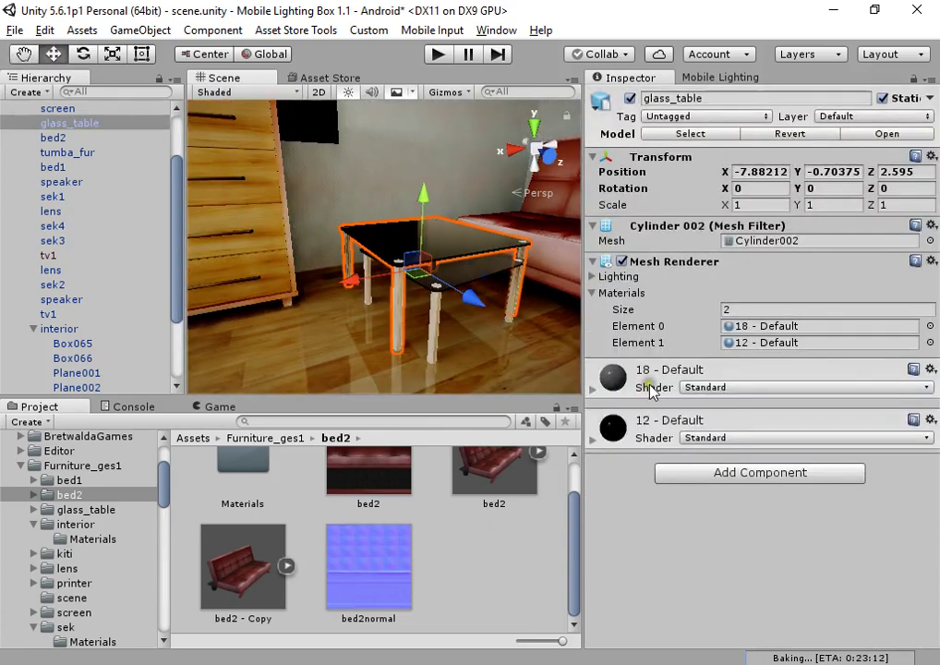
left_click(711, 387)
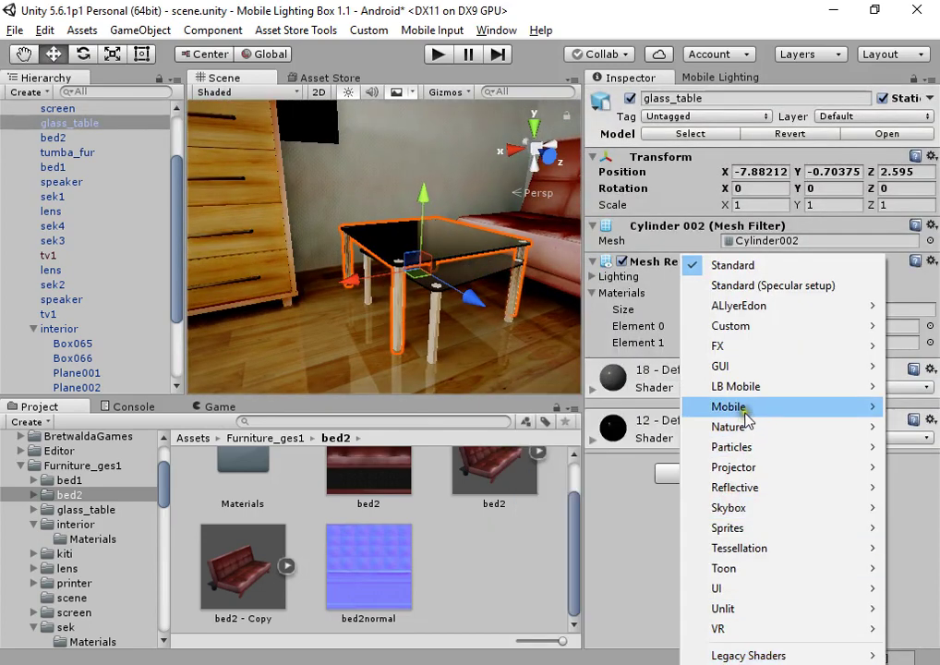
left_click(640, 383)
left_click(728, 449)
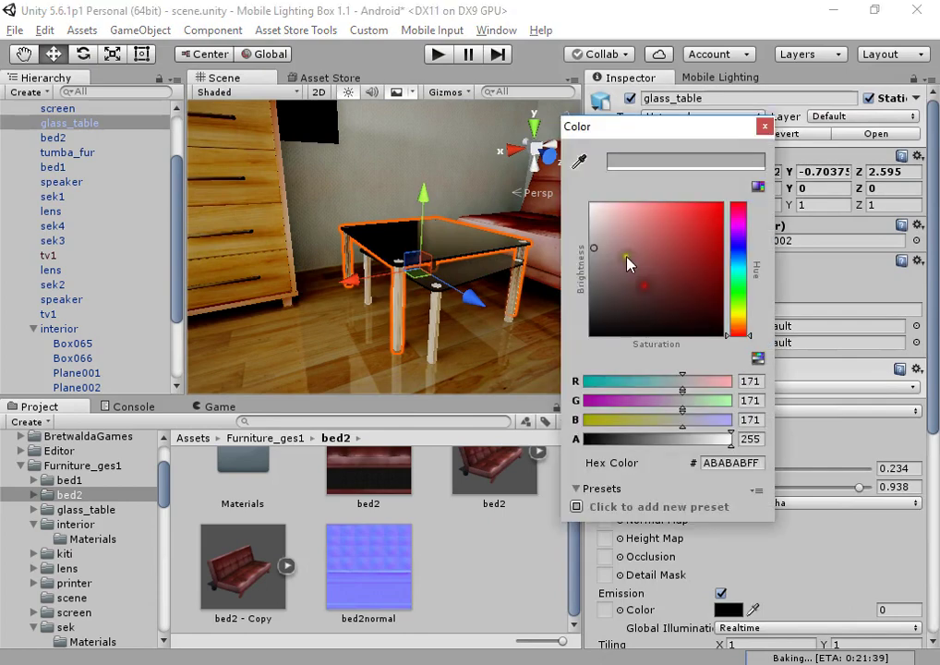
left_click(649, 235)
left_click(437, 284)
- Change the shader of the glass table's 18 - Default and 12 - Default materials to LB Mobile/Cubemap/Color
left_click(711, 387)
mouse_move(724, 386)
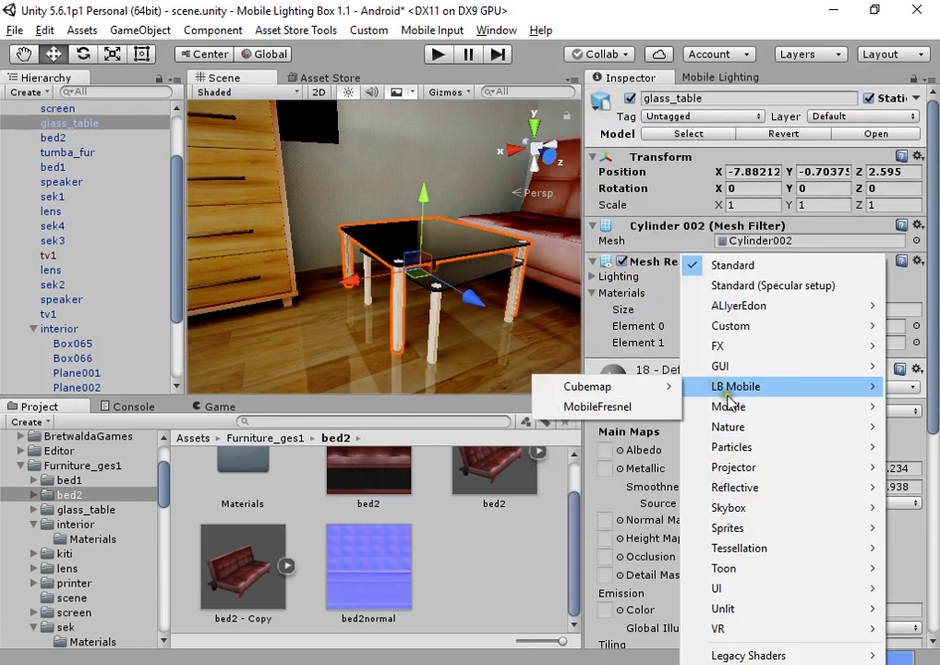
mouse_move(591, 386)
left_click(735, 449)
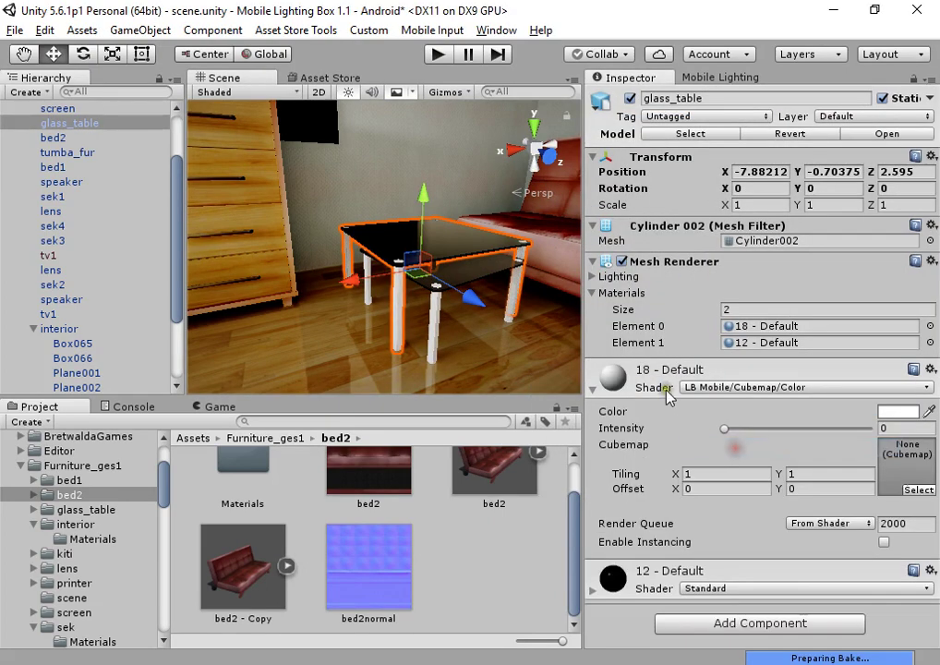
left_click(692, 434)
left_click(707, 438)
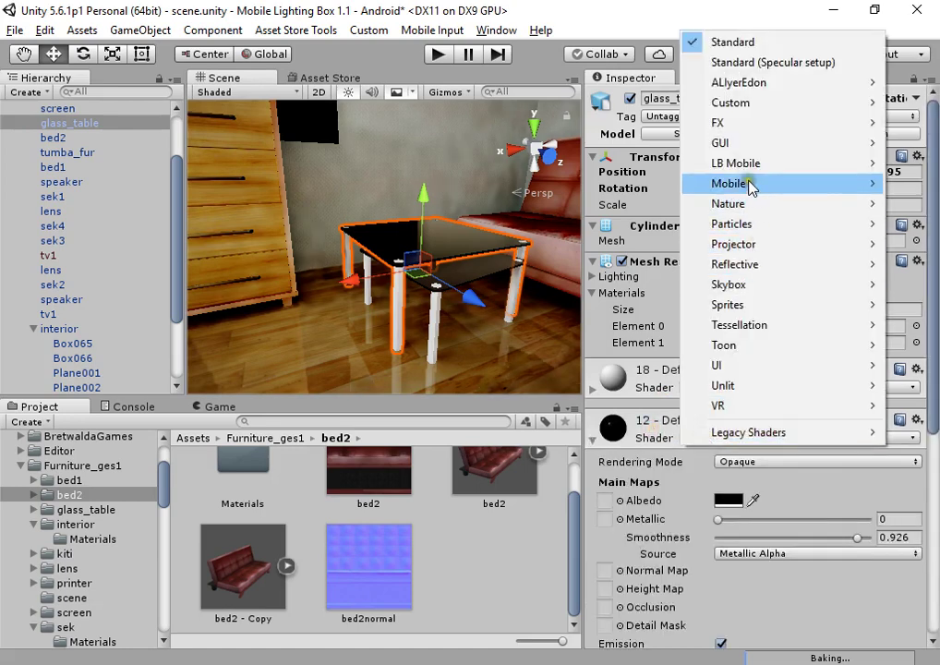
mouse_move(744, 163)
mouse_move(587, 163)
left_click(738, 224)
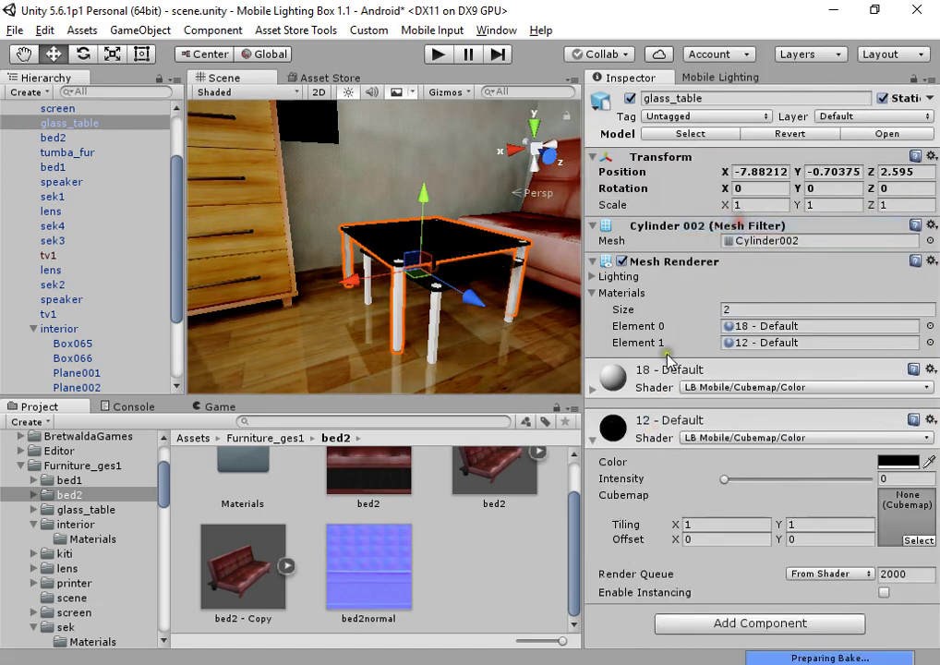
- Set the 12 - Default material's Intensity to 0.52 and assign the ReflectionProbe-0 cubemap to it
mouse_move(783, 479)
left_mouse_down()
mouse_move(808, 478)
mouse_move(799, 479)
left_mouse_up()
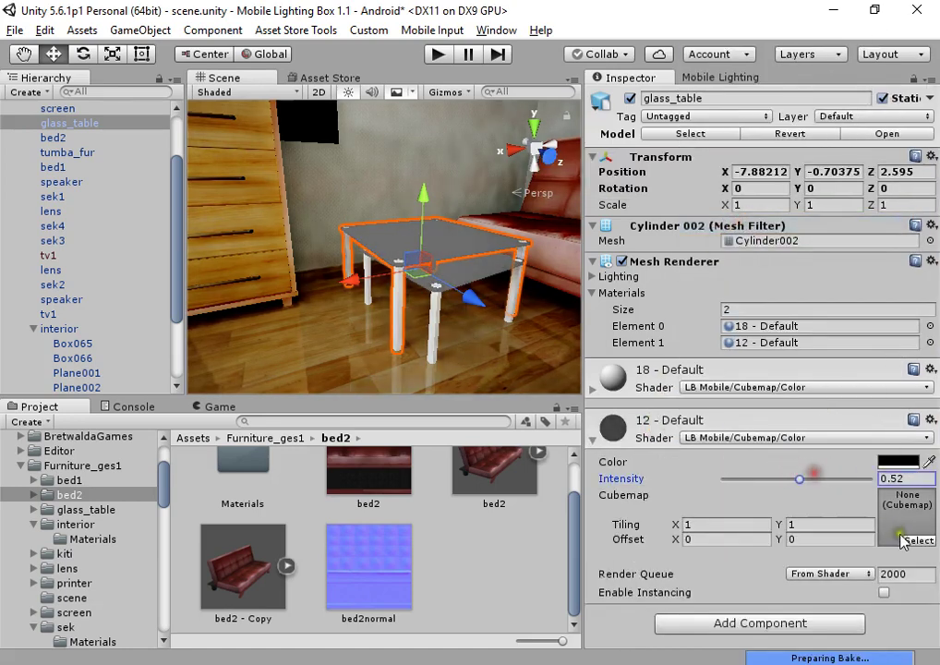
left_click(919, 540)
double_click(136, 191)
right_click_drag(356, 286, 909, 459)
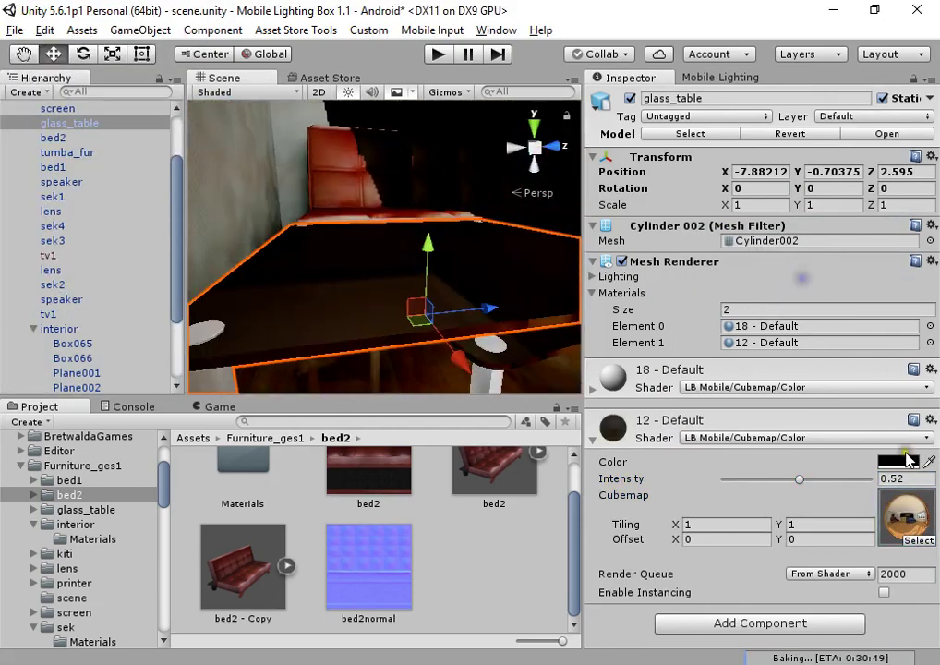
- Try the 12 - Default material's Intensity at 1, then settle on 0.792 for the tabletop reflections
left_click_drag(800, 478, 892, 476)
right_click_drag(462, 268, 324, 288)
key("s")
key("w")
key("s")
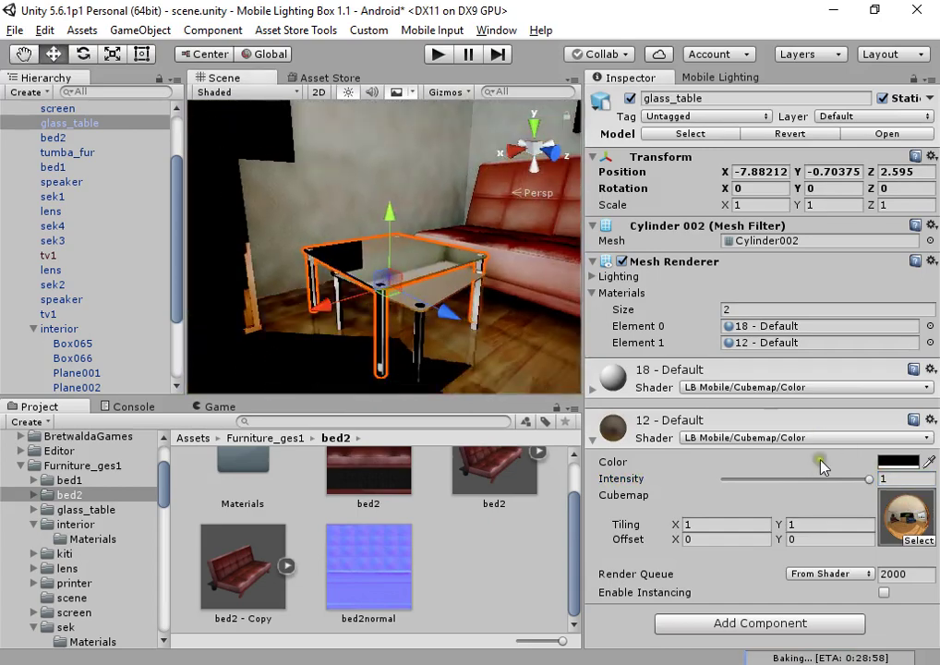
left_click_drag(862, 484, 837, 478)
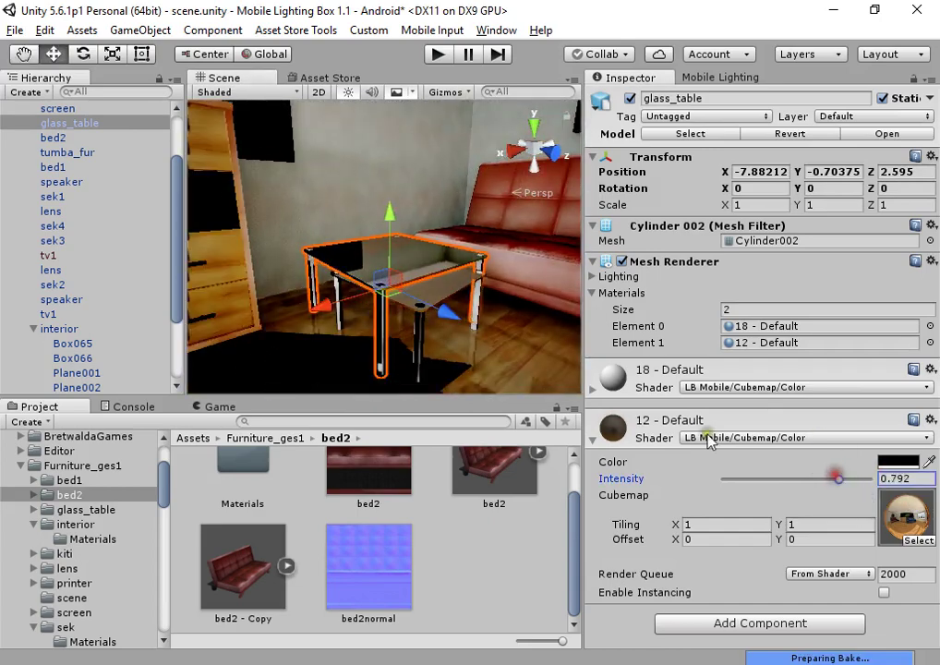
- Assign the ReflectionProbe-0 cubemap to the table legs' 18 - Default material and set its Intensity to 0.98
left_click(643, 381)
left_click(902, 489)
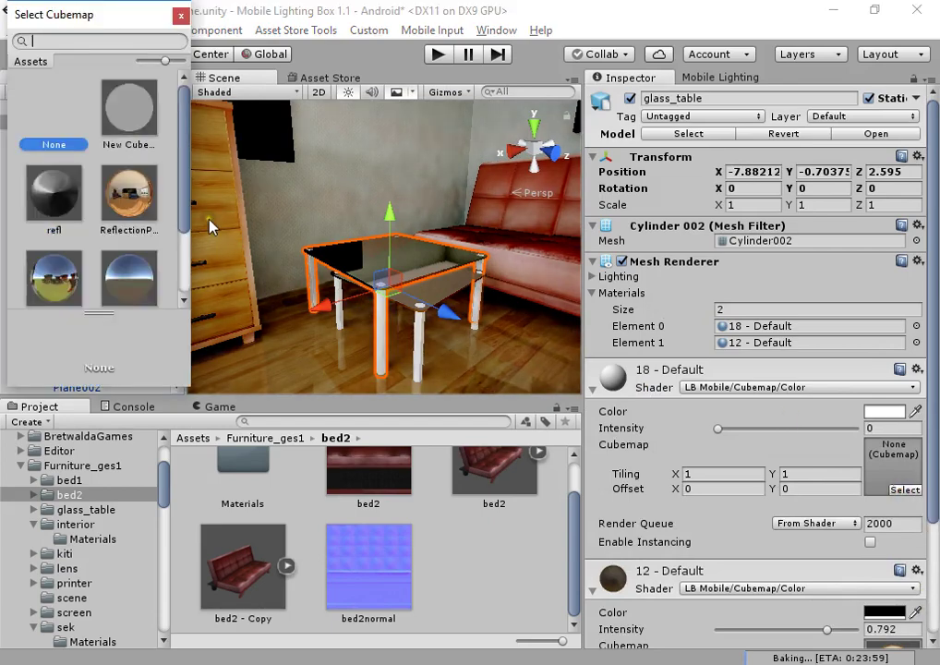
double_click(128, 194)
left_click_drag(749, 427, 859, 420)
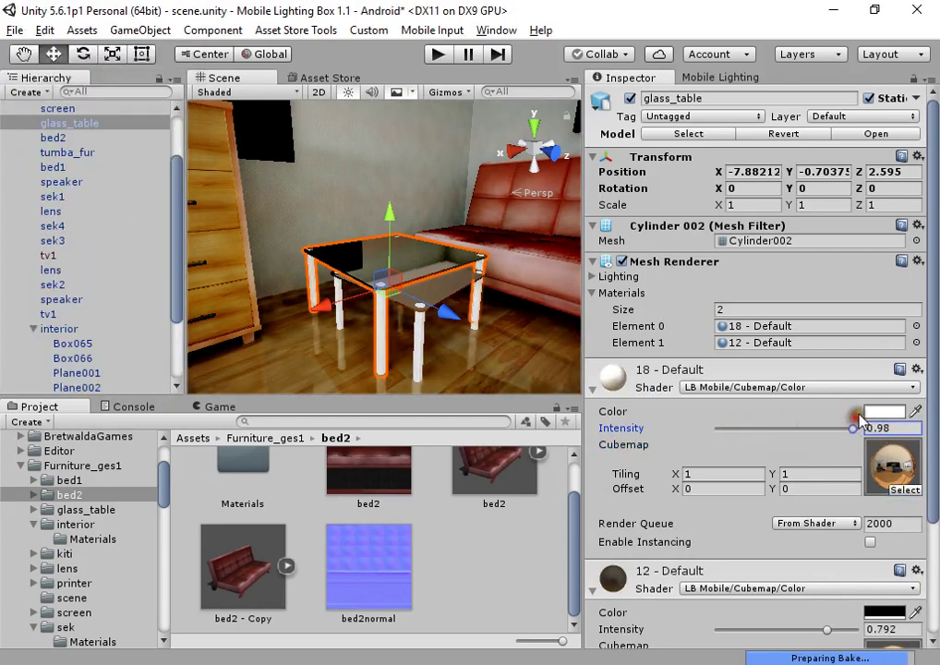
- Darken the 18 - Default material's Color to gray 494949 and readjust its Intensity
left_click(872, 412)
left_click_drag(694, 316, 568, 359)
right_click_drag(471, 247, 462, 300)
key("w")
mouse_move(848, 427)
left_mouse_down()
mouse_move(728, 425)
mouse_move(819, 429)
left_mouse_up()
left_click(894, 414)
left_click_drag(640, 310, 579, 296)
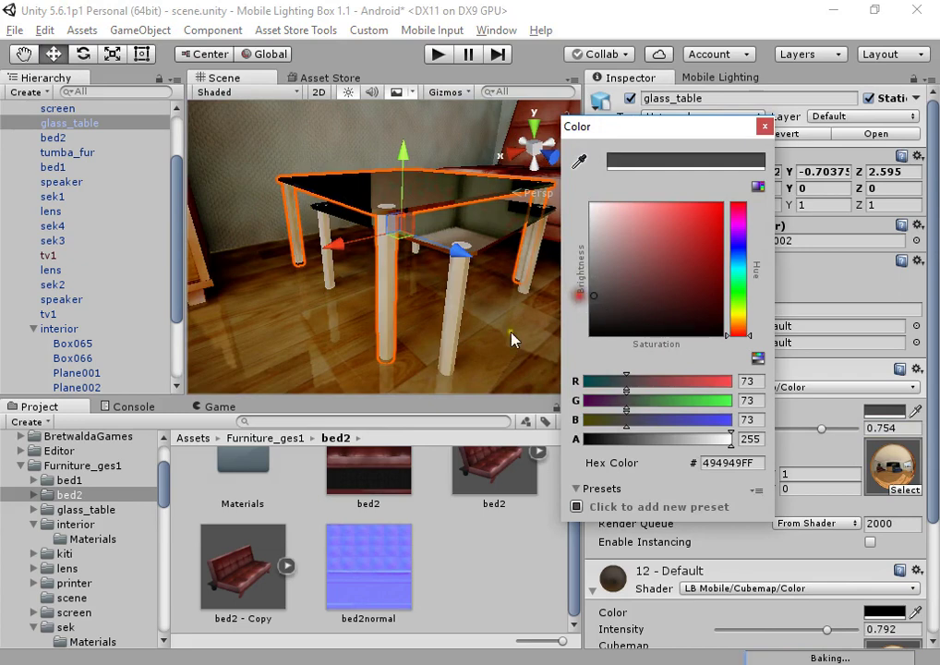
left_click(436, 334)
left_click_drag(819, 428, 875, 435)
left_click(499, 537)
- Select the TV on the wall above the red sofa and change its tv_tex material's shader to LB Mobile/Cubemap/Color + Normal Map
right_click_drag(467, 222, 516, 207)
key("w")
left_click(437, 253)
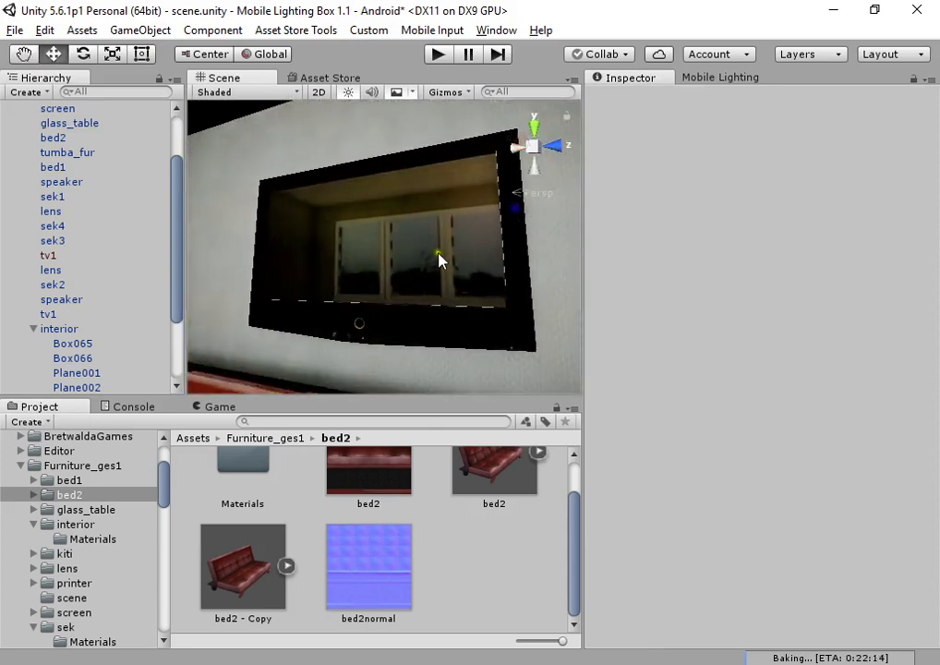
left_click(439, 259)
left_click(716, 371)
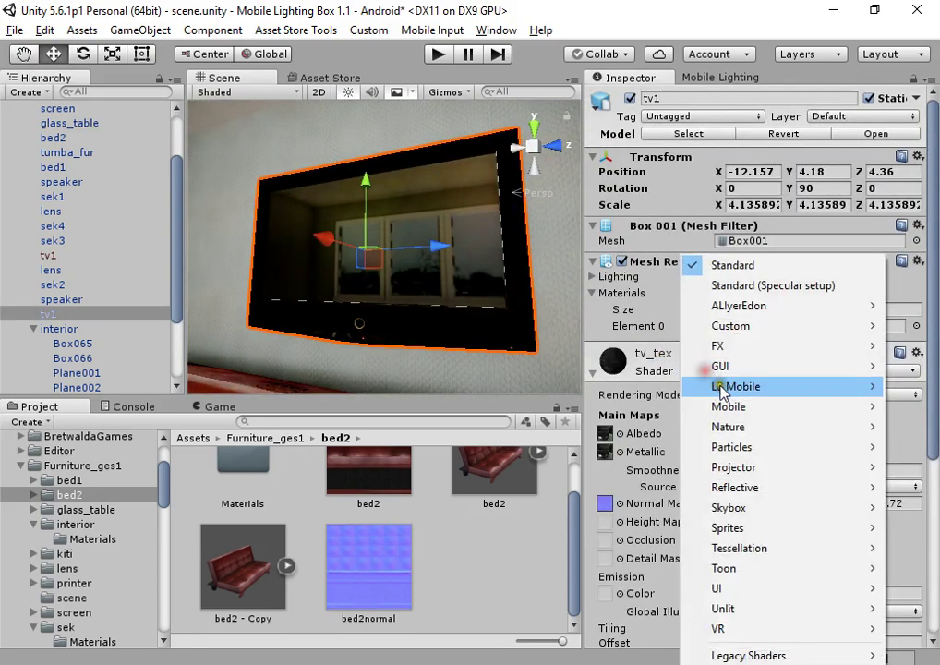
mouse_move(739, 386)
mouse_move(601, 386)
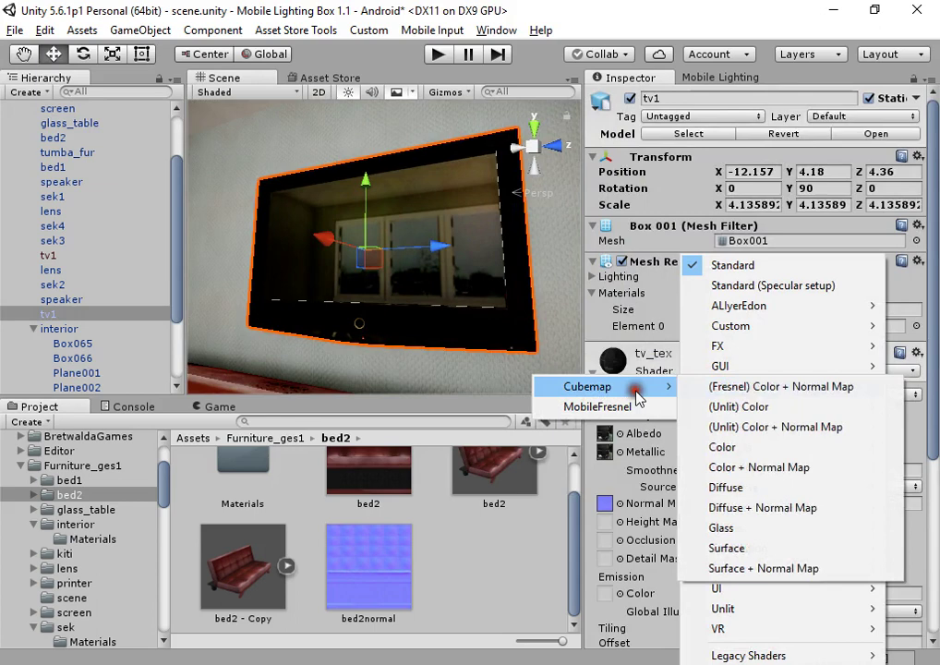
left_click(768, 471)
- Switch the tv_tex material to LB Mobile/Cubemap/Diffuse + Normal Map and assign tv_tex_normal as its NormalMap
left_click(749, 369)
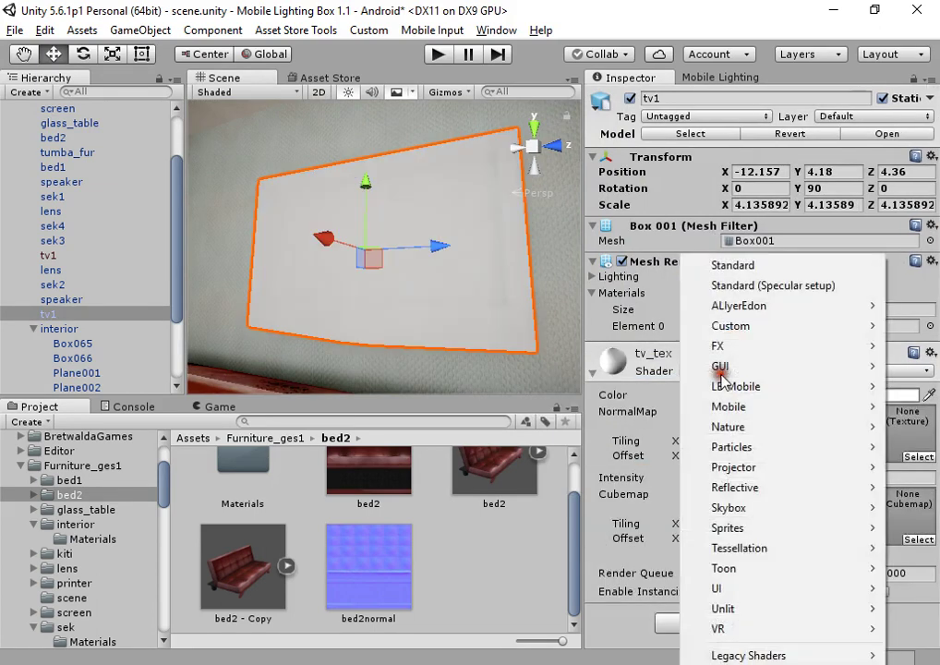
mouse_move(748, 395)
mouse_move(663, 388)
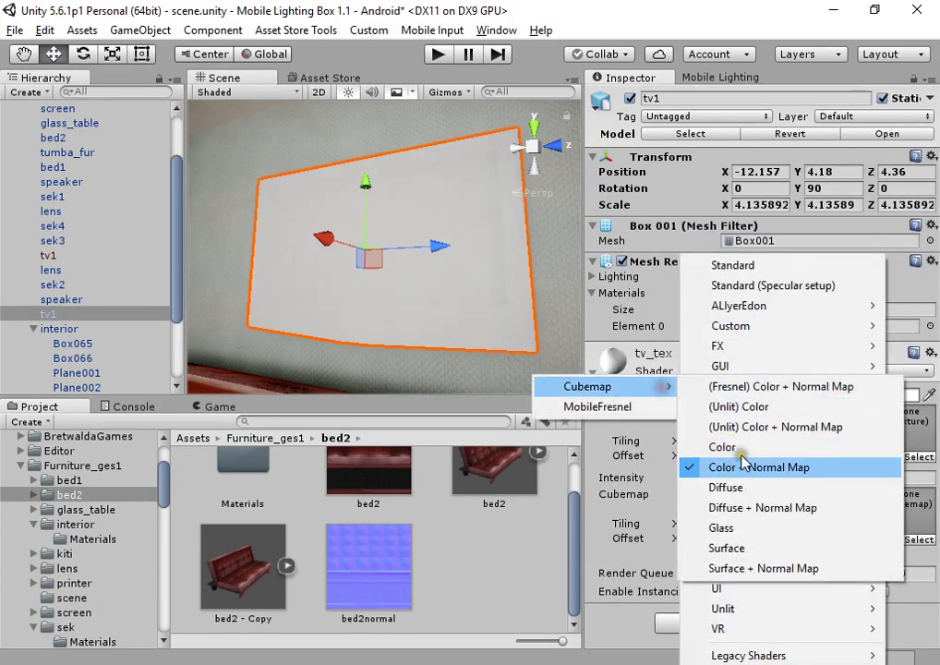
left_click(749, 506)
left_click(888, 429)
left_click_drag(282, 569, 886, 501)
- Assign the reflection probe cubemap to the TV's tv_tex material and raise its Intensity to make the screen reflective
left_click(904, 605)
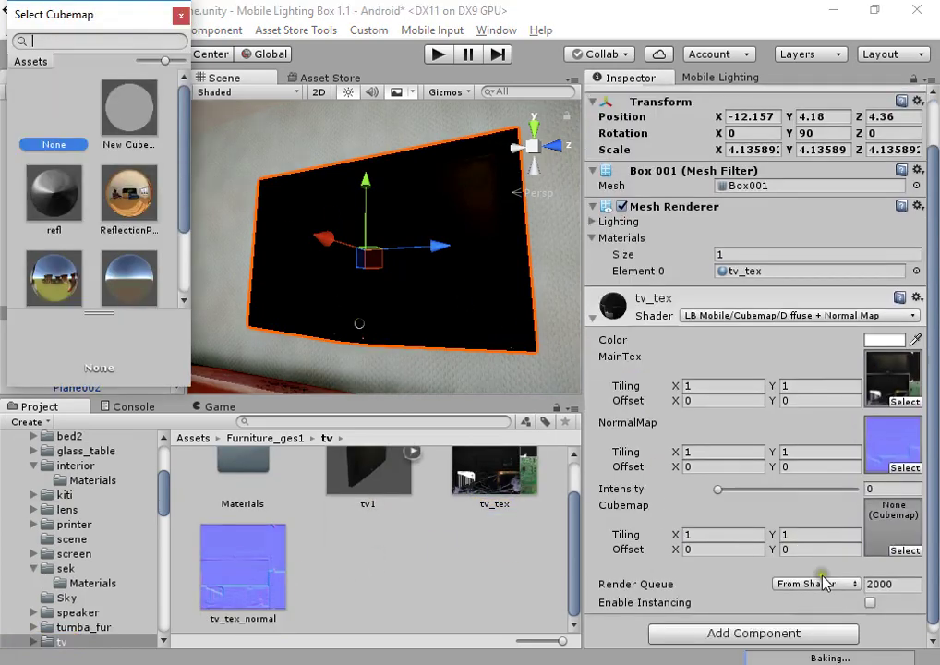
double_click(136, 195)
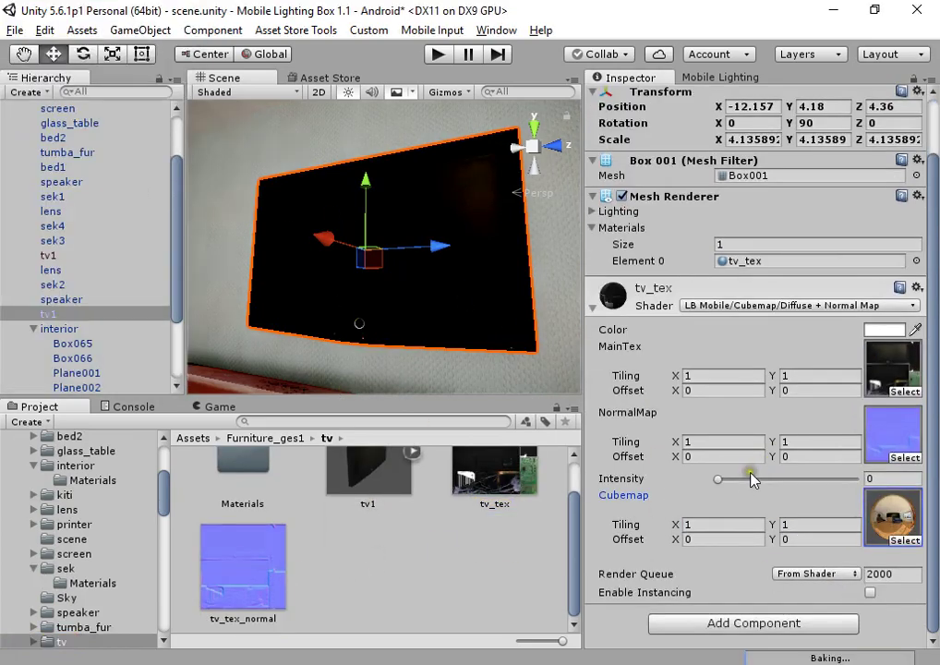
left_click_drag(749, 478, 780, 482)
left_click(395, 546)
right_click_drag(373, 309, 662, 294)
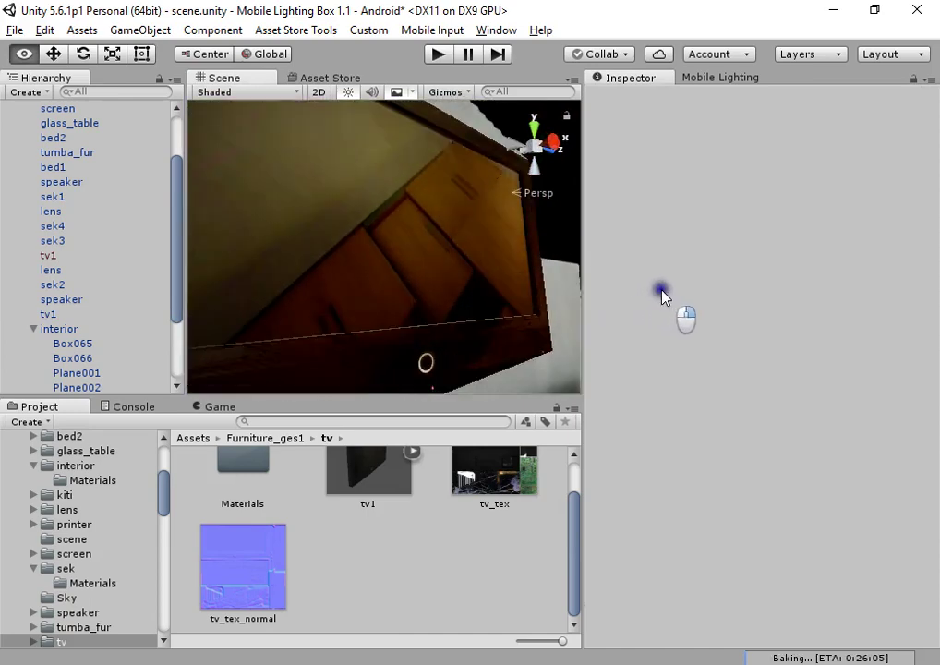
right_click_drag(662, 293, 662, 294)
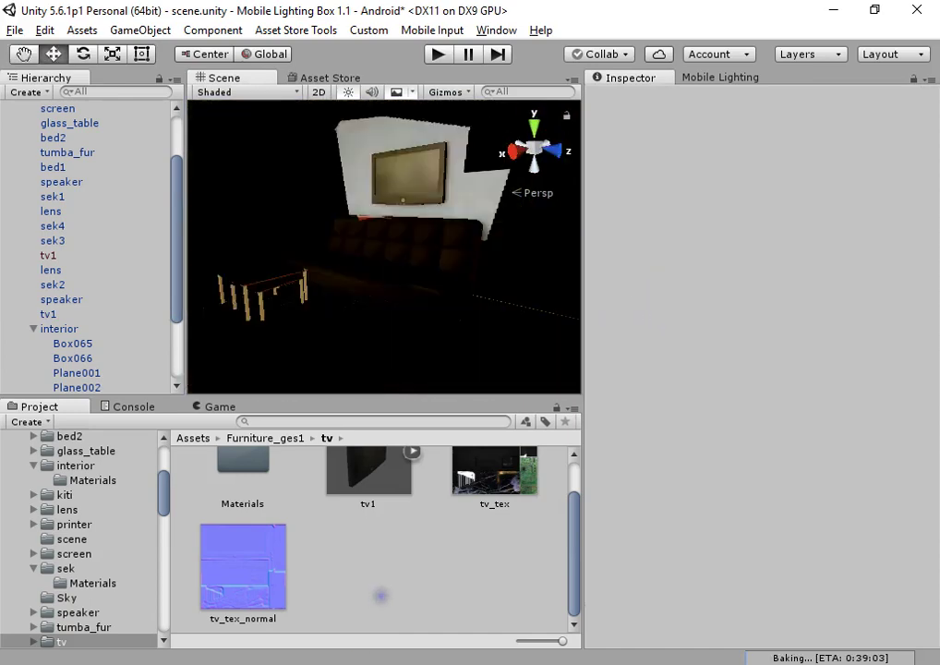
- Compare the room with the Mobile Lighting effects switched off and on
left_click(720, 77)
left_click(789, 183)
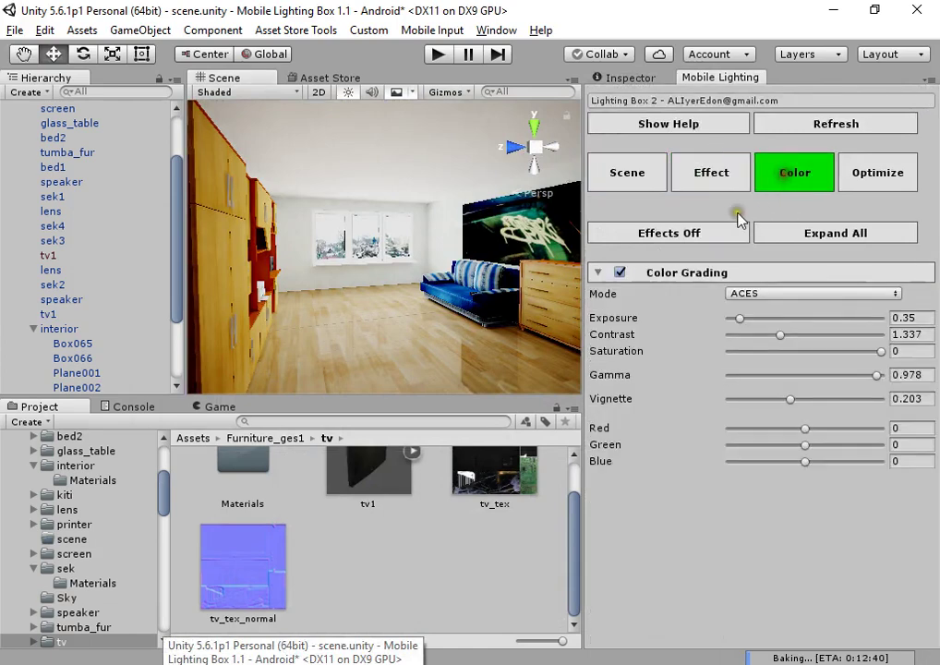
left_click(719, 233)
left_click(719, 234)
left_click(721, 237)
left_click(722, 238)
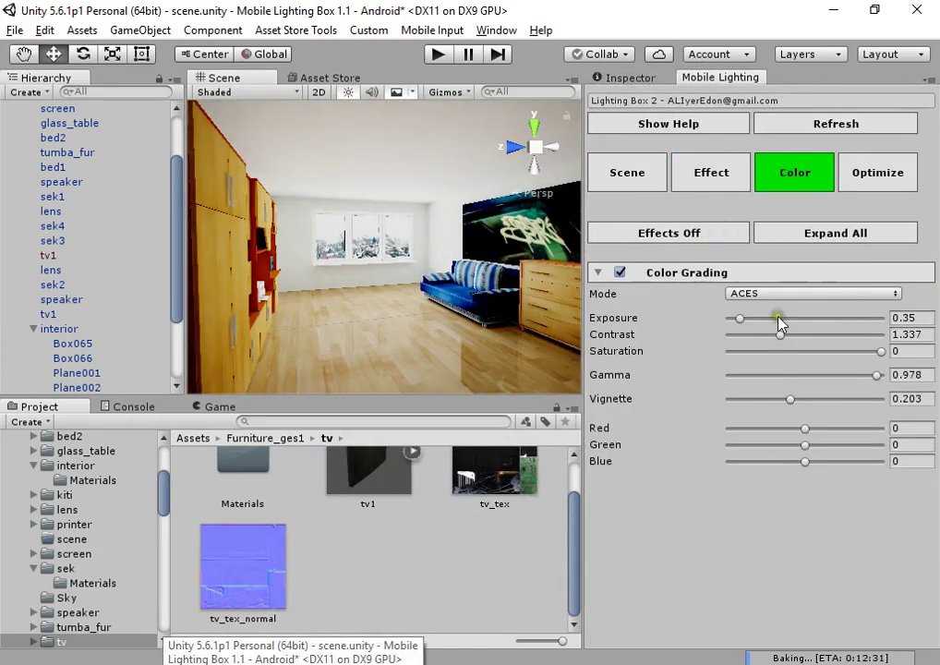
- Set Color Grading to Exposure 0.385, Contrast 1.307, Gamma 0.933, Red -25, Green 5 and Blue 70
mouse_move(778, 321)
left_mouse_down()
mouse_move(749, 319)
mouse_move(773, 319)
left_mouse_up()
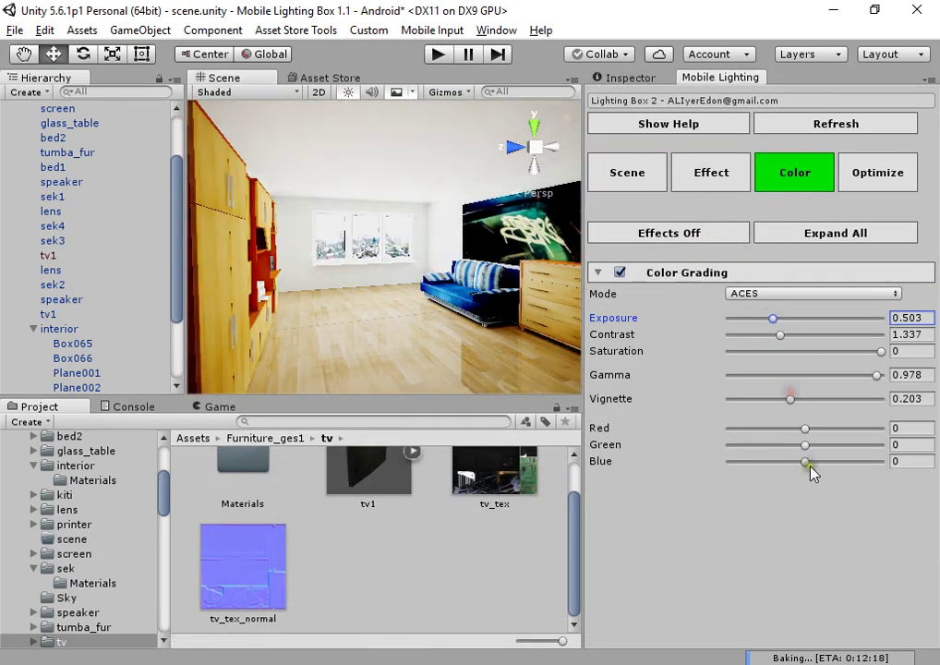
left_click_drag(810, 466, 837, 461)
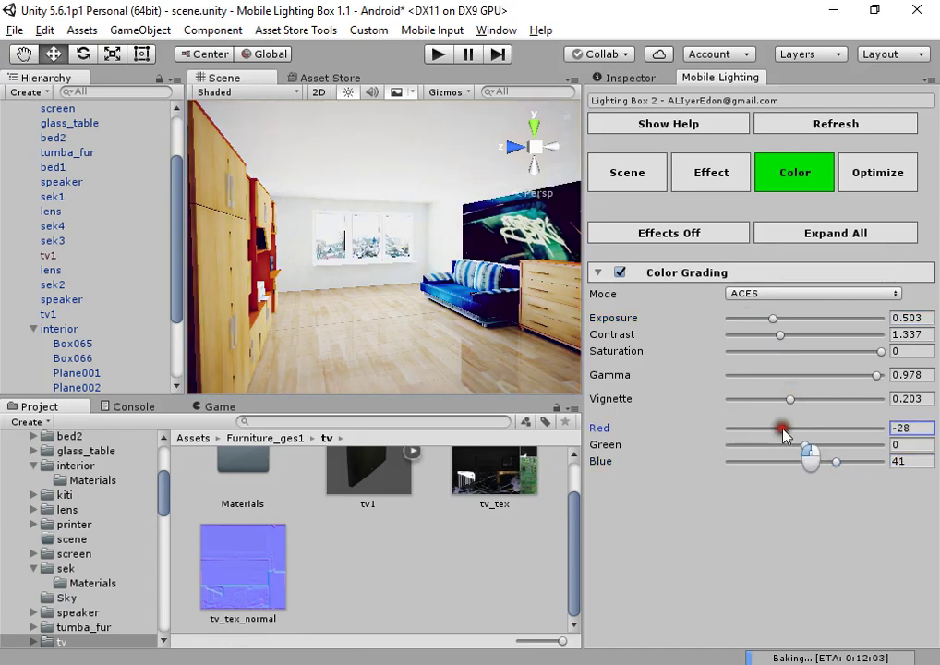
mouse_move(782, 430)
left_mouse_down()
mouse_move(764, 428)
mouse_move(785, 429)
left_mouse_up()
left_click(836, 461)
mouse_move(846, 463)
left_mouse_down()
mouse_move(837, 463)
mouse_move(863, 459)
left_mouse_up()
mouse_move(807, 450)
left_mouse_down()
mouse_move(831, 447)
mouse_move(807, 448)
left_mouse_up()
left_click_drag(773, 318, 865, 373)
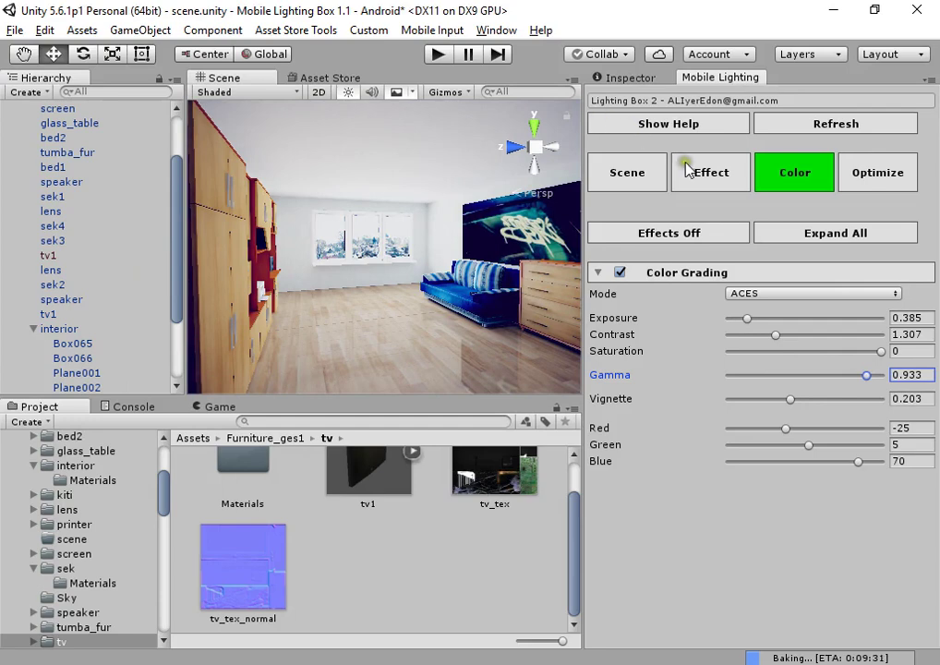
- Try the lightmap's Indirect Bounce at 3, then set it back to 2
left_click(647, 172)
scroll(841, 455, "down", 5)
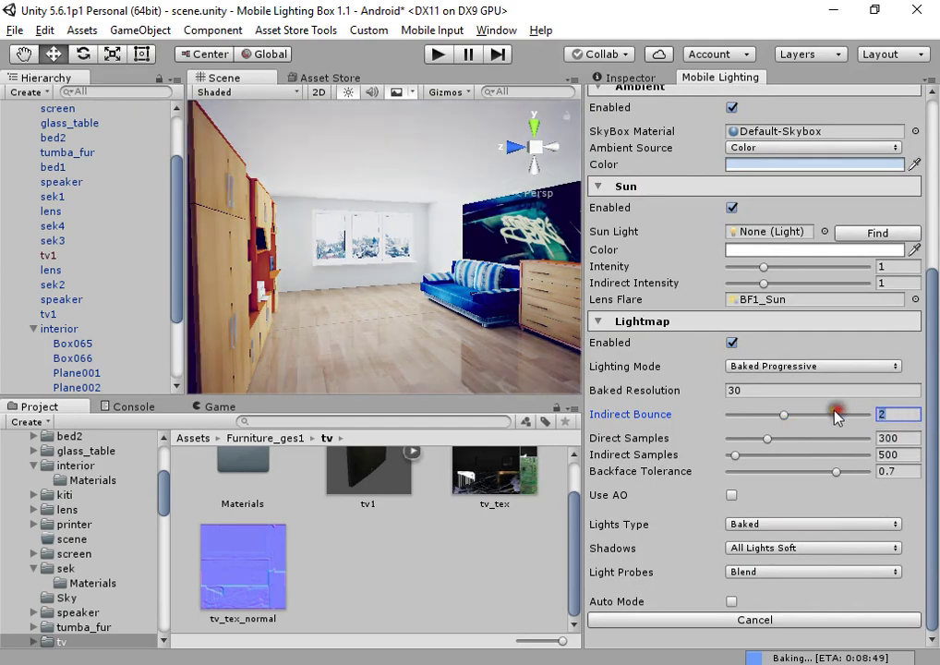
type("3")
left_click(886, 412)
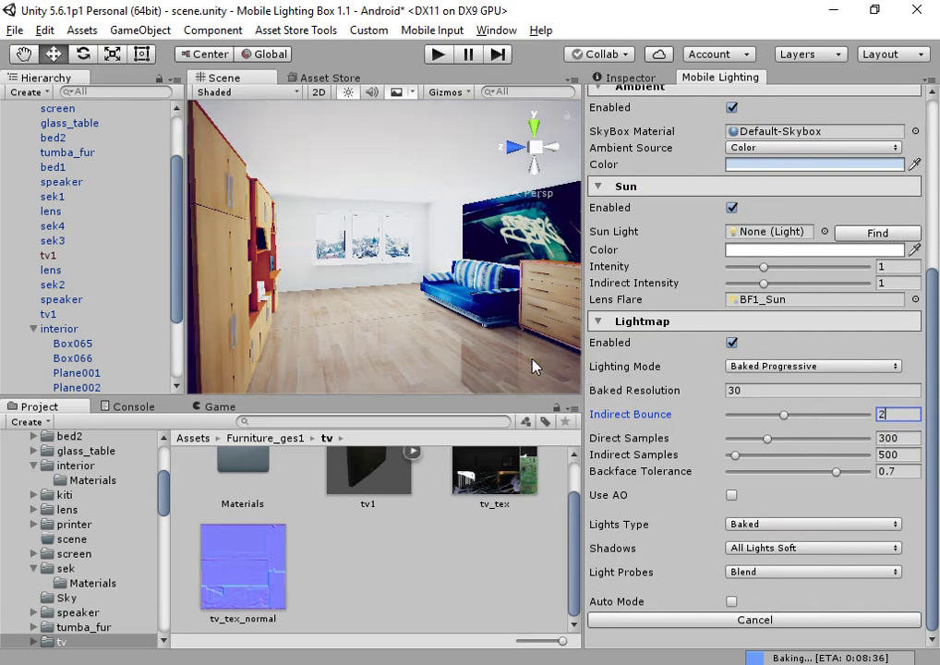
- Reset the Color Grading's Red, Green and Blue values to 0
right_click_drag(374, 296, 402, 306)
scroll(877, 258, "up", 5)
left_click(793, 171)
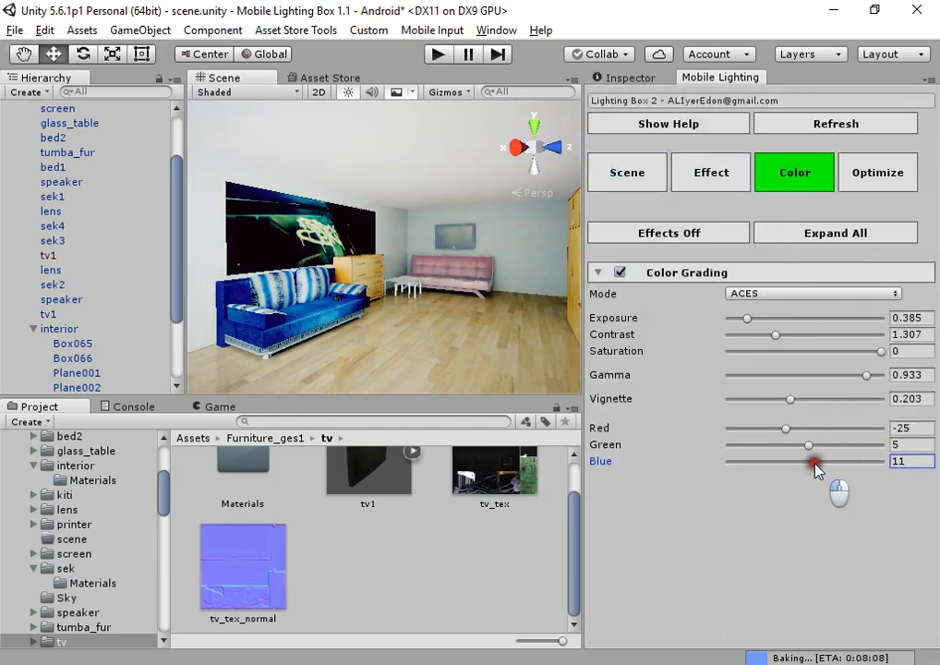
left_click_drag(830, 466, 813, 462)
left_click_drag(785, 428, 833, 434)
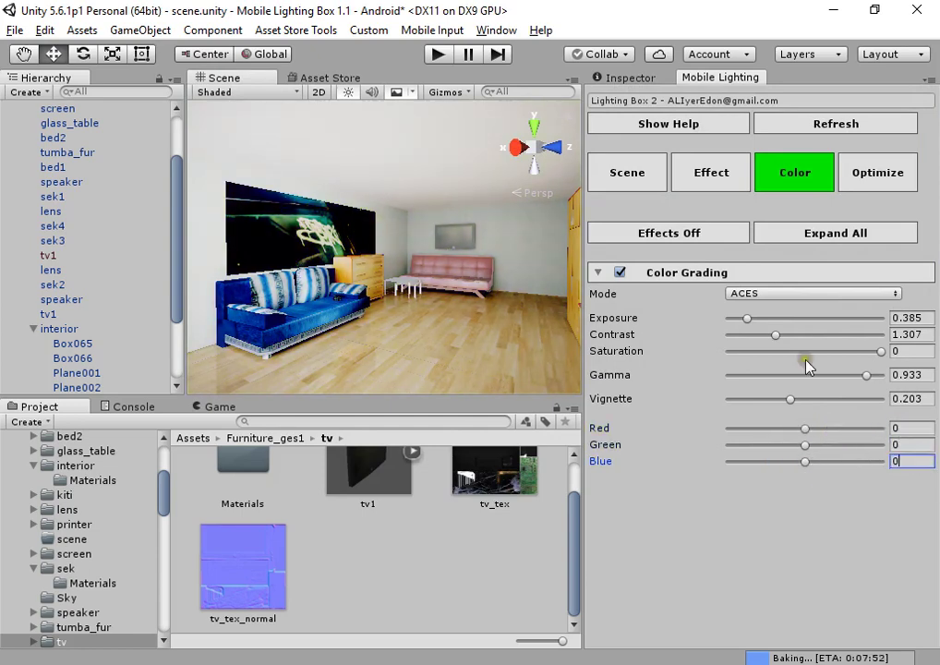
- Set the Color Grading's Gamma to 0.963, Contrast to 1.337 and Vignette to 0.349, keeping Saturation at 0
mouse_move(862, 375)
left_mouse_down()
mouse_move(832, 378)
mouse_move(868, 380)
left_mouse_up()
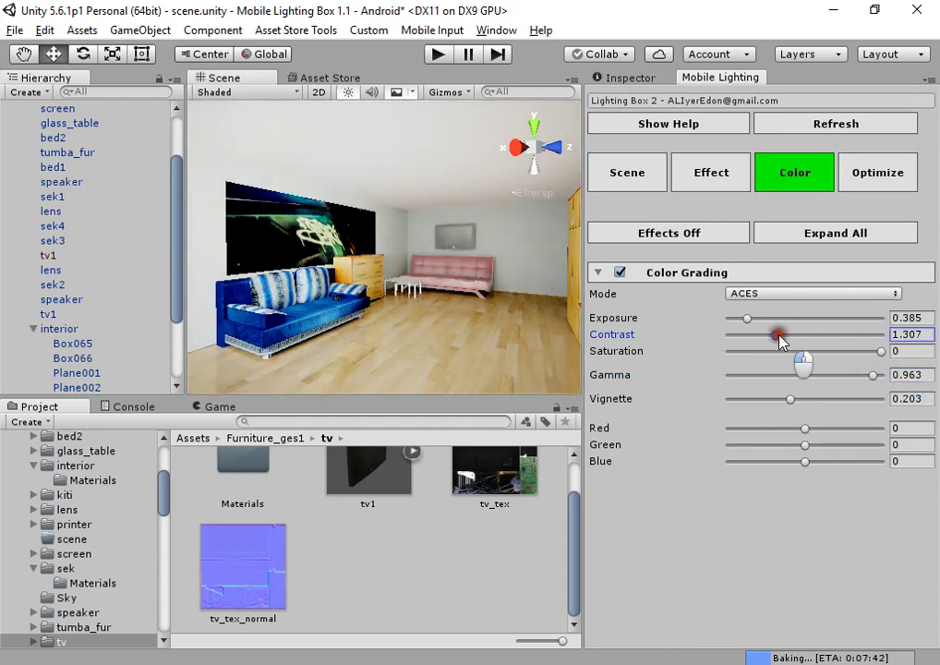
mouse_move(780, 341)
left_mouse_down()
mouse_move(794, 337)
mouse_move(780, 338)
left_mouse_up()
left_click_drag(880, 352, 864, 354)
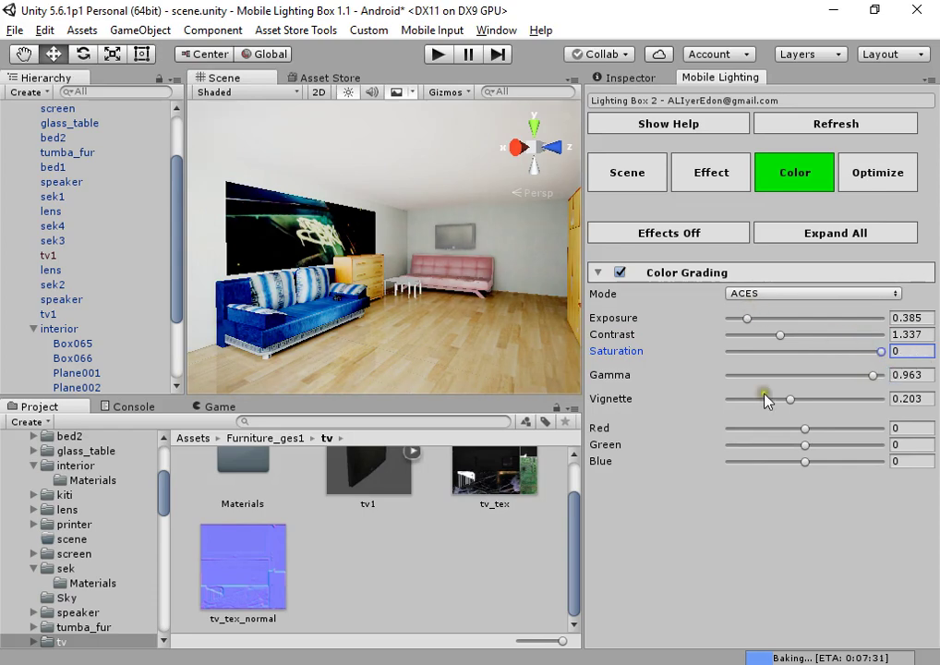
left_click_drag(790, 399, 838, 398)
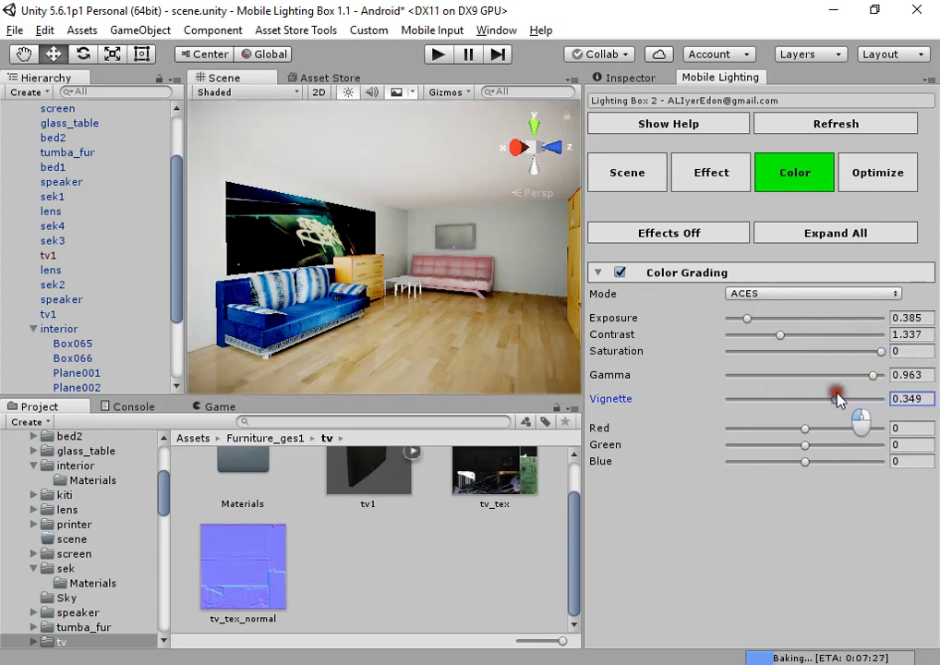
- Examine the graded room in both the scene view and the game camera view
right_click_drag(420, 272, 692, 297)
key("s")
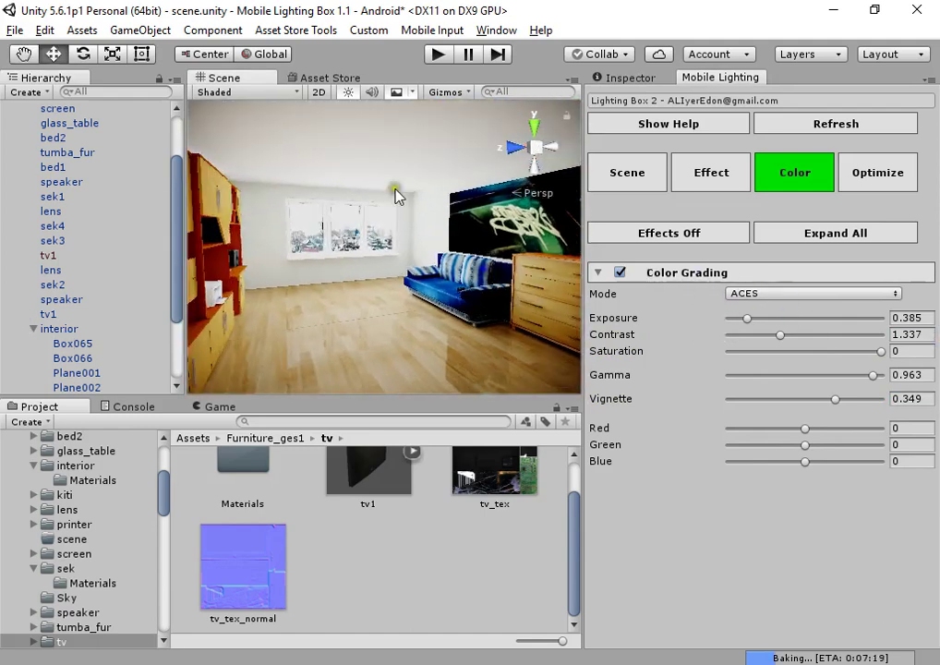
left_click(214, 406)
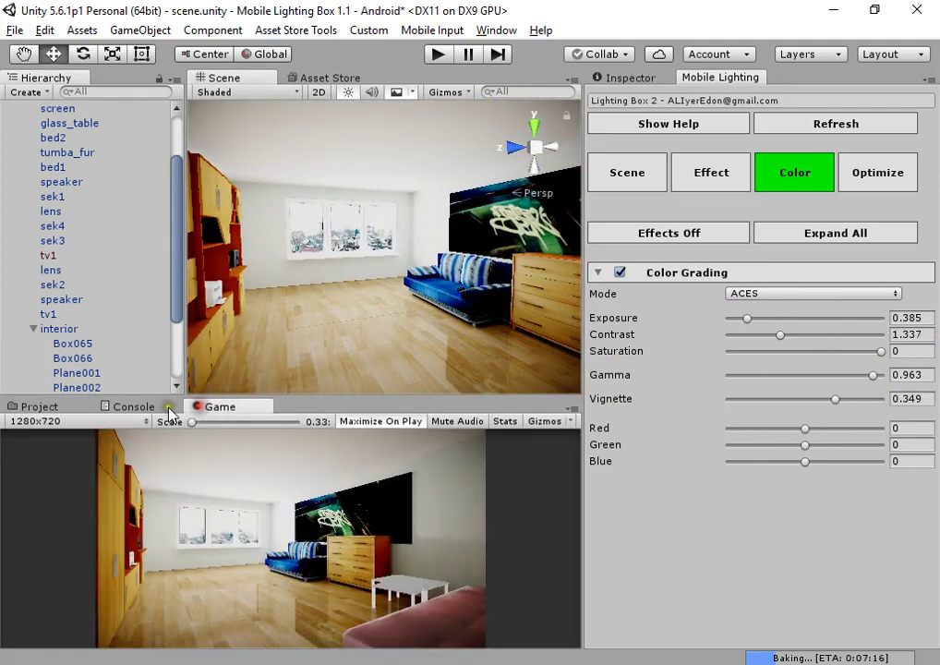
left_click(92, 409)
left_click(214, 406)
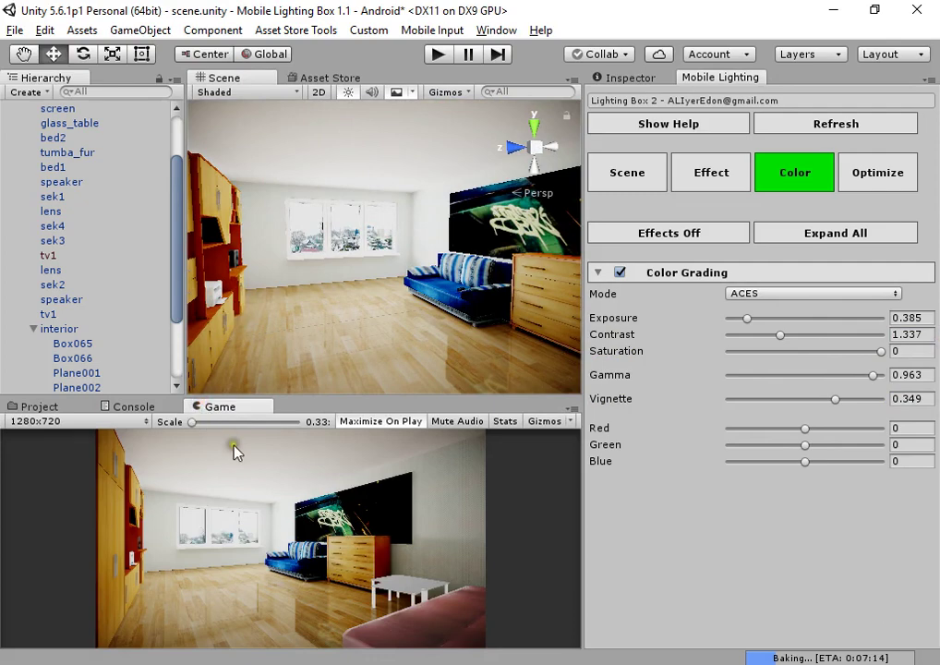
- Create a new spotlight at the chest of drawers
right_click_drag(233, 347, 393, 305)
left_click(387, 277)
left_click(140, 37)
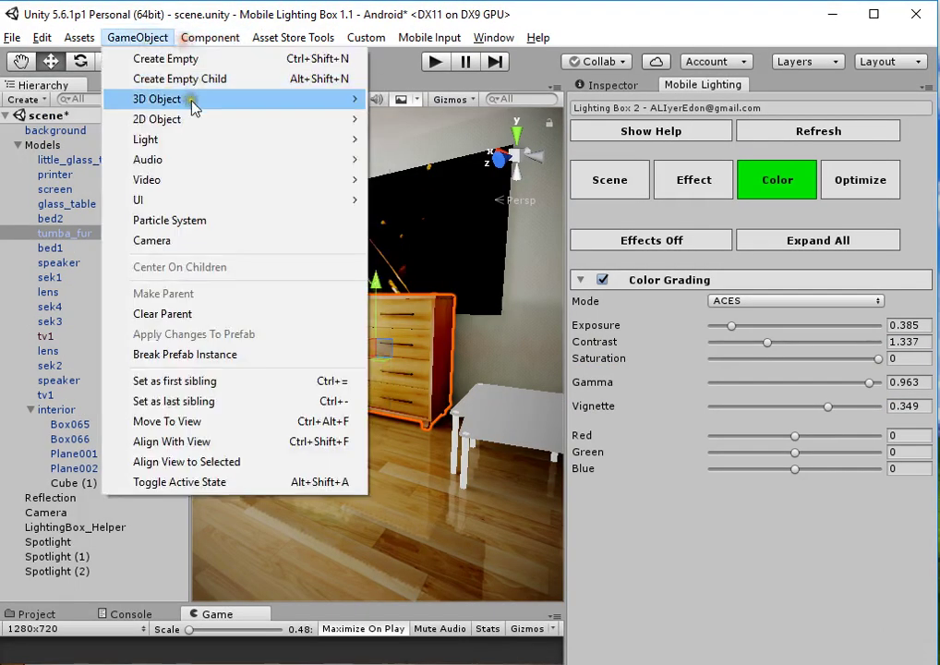
mouse_move(138, 139)
left_click(411, 179)
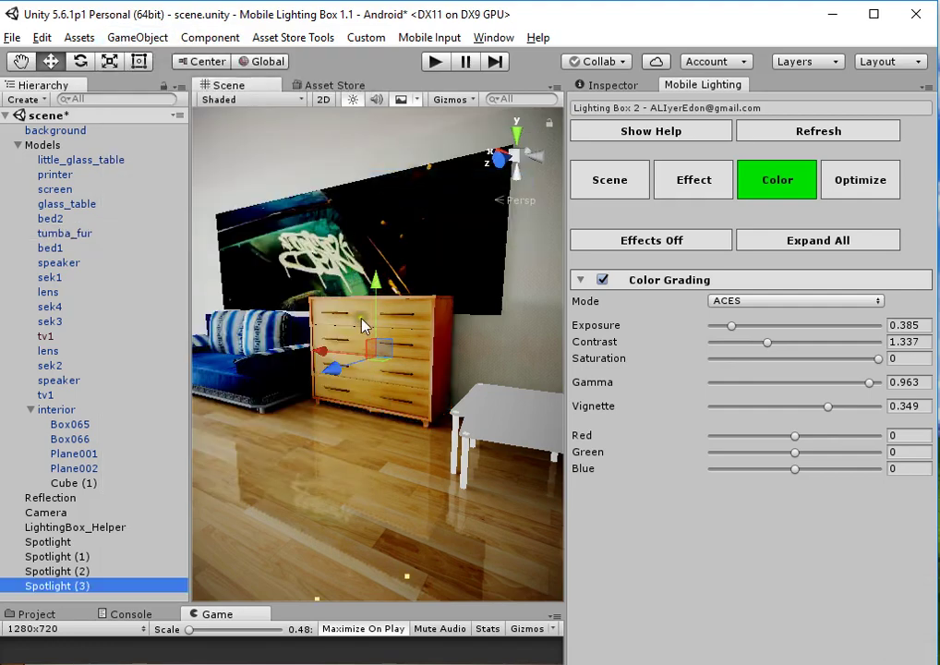
- Move the new spotlight up to the ceiling near the white table, at about X -11.2, Y 7.3, Z -0.9
left_click_drag(374, 309, 352, 81)
key("w")
right_click_drag(368, 390, 470, 265)
key("s")
key("s")
left_click_drag(247, 238, 305, 243)
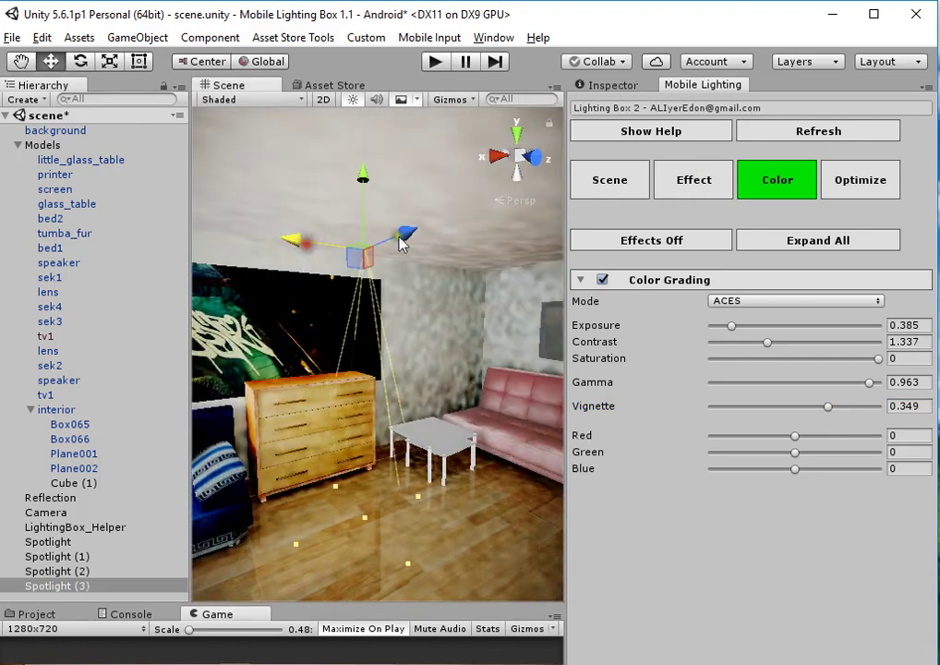
left_click(873, 15)
key("w")
right_click_drag(381, 236, 310, 184)
left_click_drag(304, 153, 367, 169)
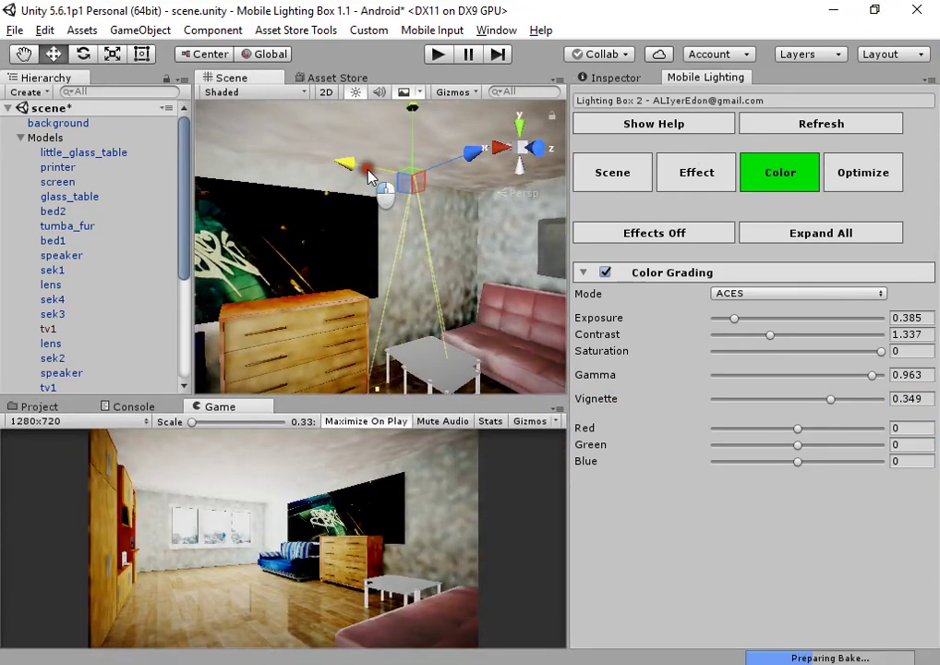
right_click_drag(370, 176, 549, 218)
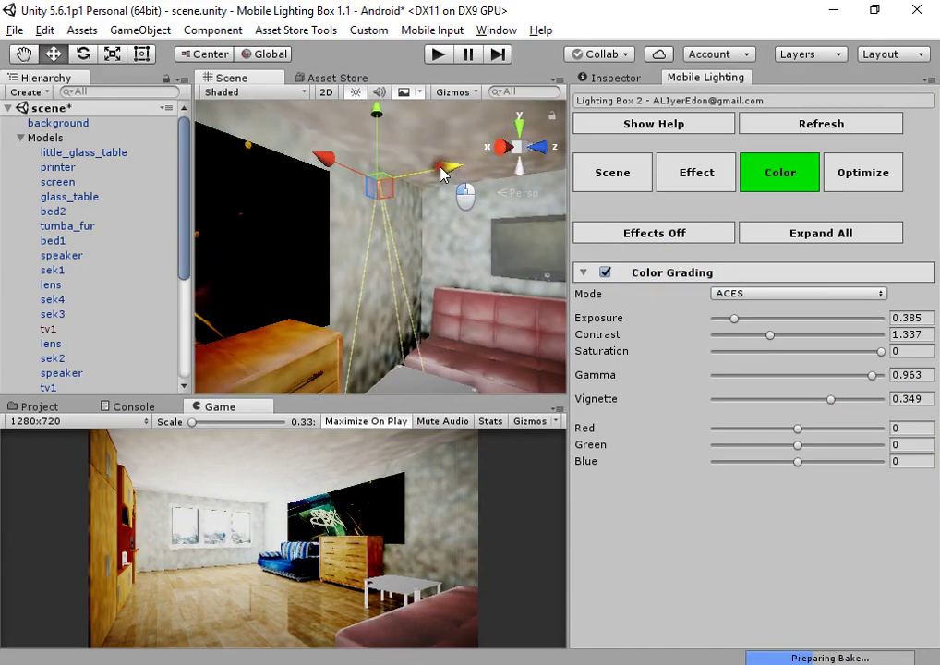
- Set the new spotlight's Intensity to 2 and widen its Spot Angle to 80.1
left_click(614, 78)
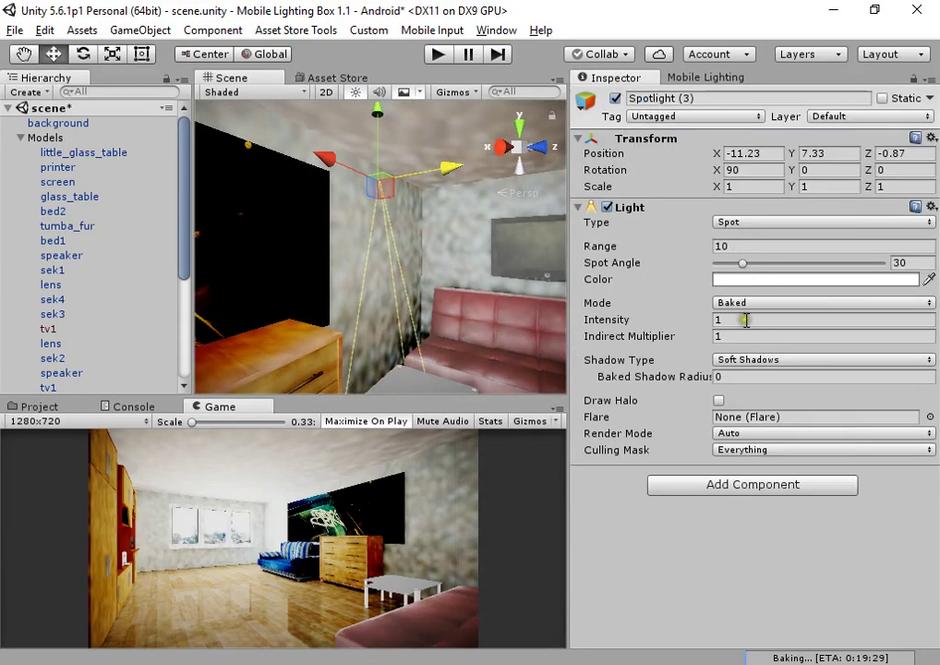
type("2")
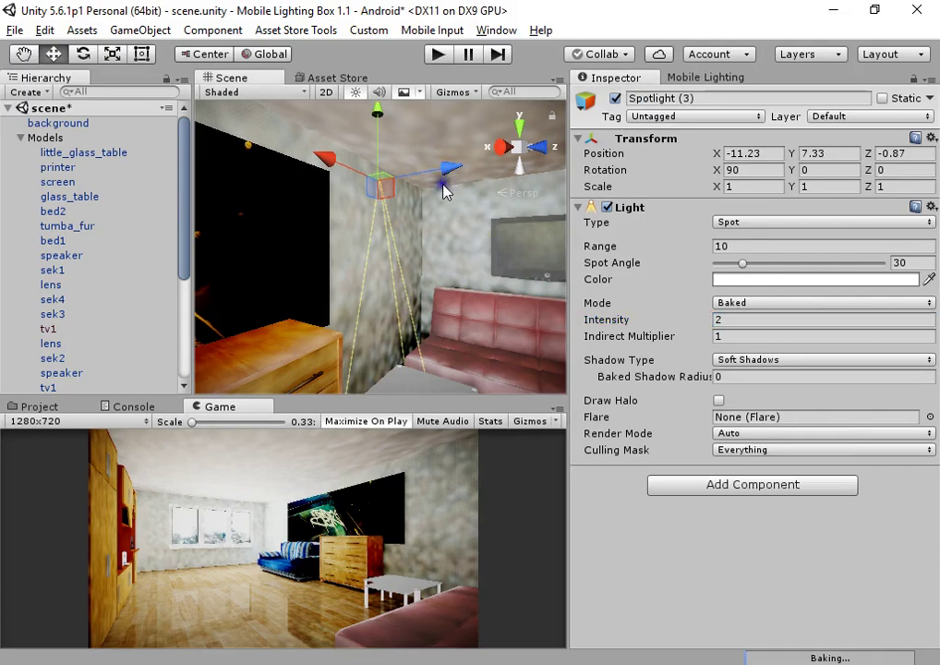
type("e")
left_click_drag(743, 264, 762, 264)
mouse_move(501, 241)
right_mouse_down()
mouse_move(365, 224)
mouse_move(500, 241)
right_mouse_up()
left_click_drag(762, 265, 796, 274)
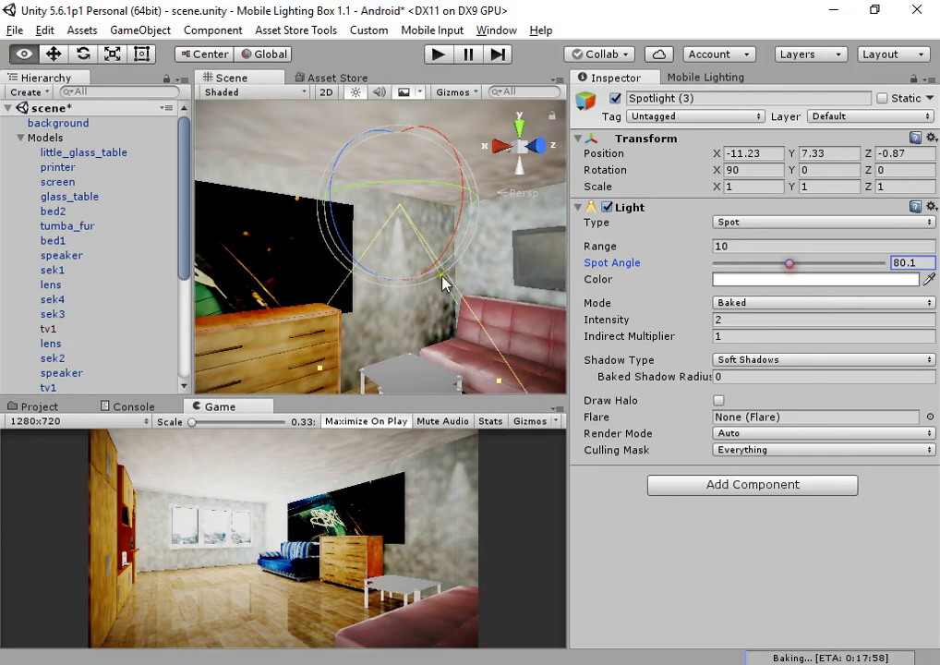
- Set the spotlight's Baked Shadow Radius to 0.3
left_click_drag(445, 278, 398, 259, "alt")
key("w")
left_click(728, 376)
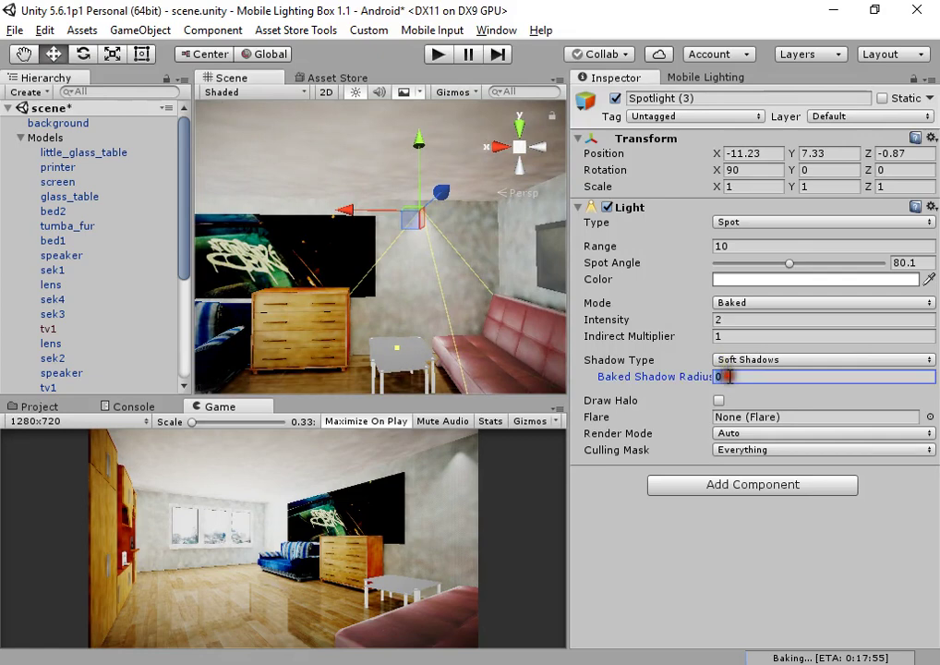
type("0.3")
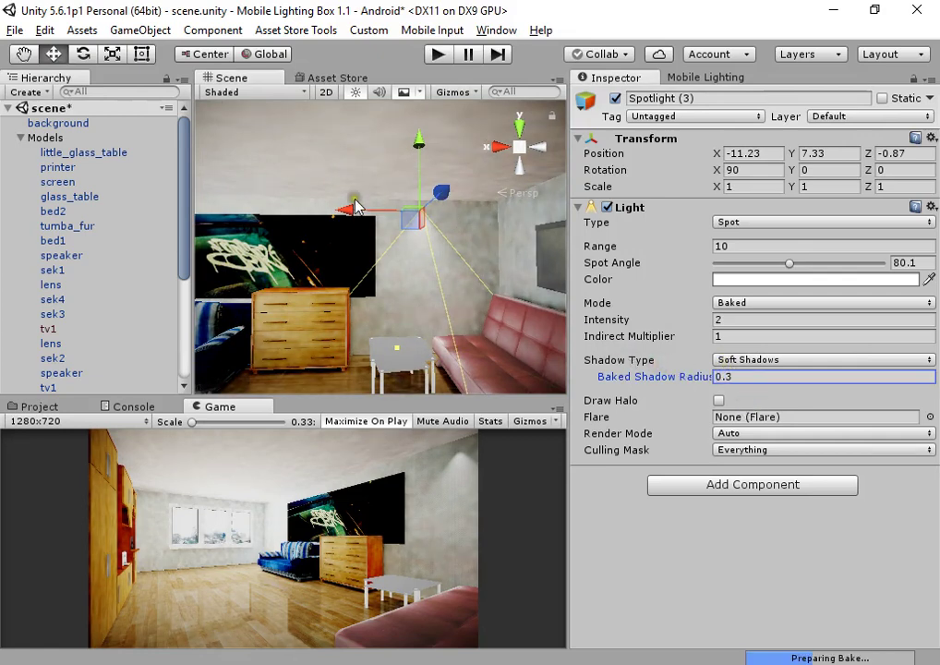
- Move the spotlight closer to the TV wall at about X -12.2 and raise its Intensity to 3
left_click_drag(363, 209, 403, 212)
left_click_drag(403, 239, 481, 267, "alt")
right_click_drag(481, 267, 506, 268)
left_click(739, 320)
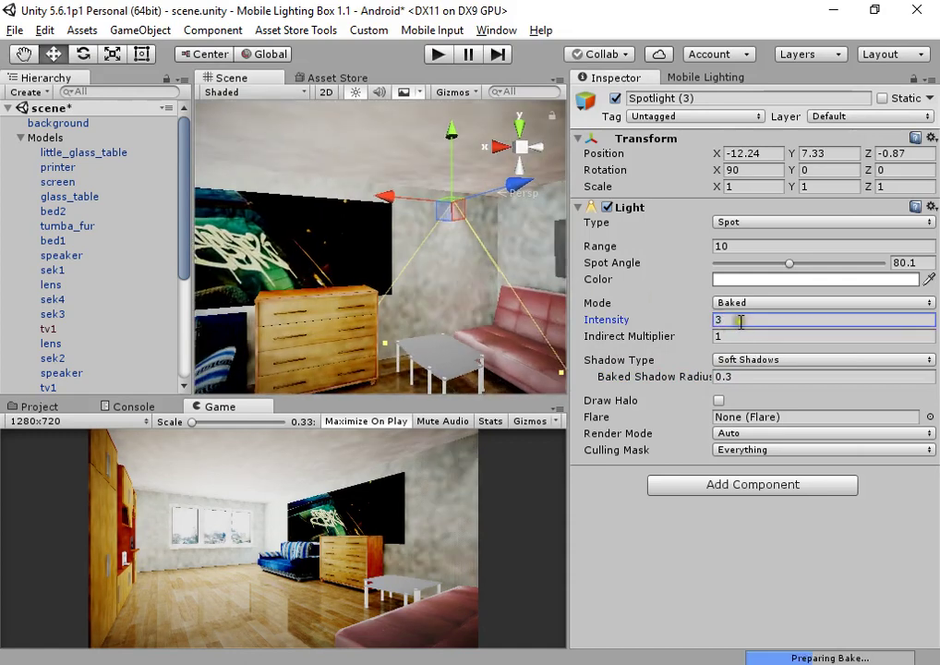
- Duplicate the spotlight along the wall with the large picture above the blue sofa, and delete the surplus last copy
left_click_drag(503, 325, 416, 278, "alt")
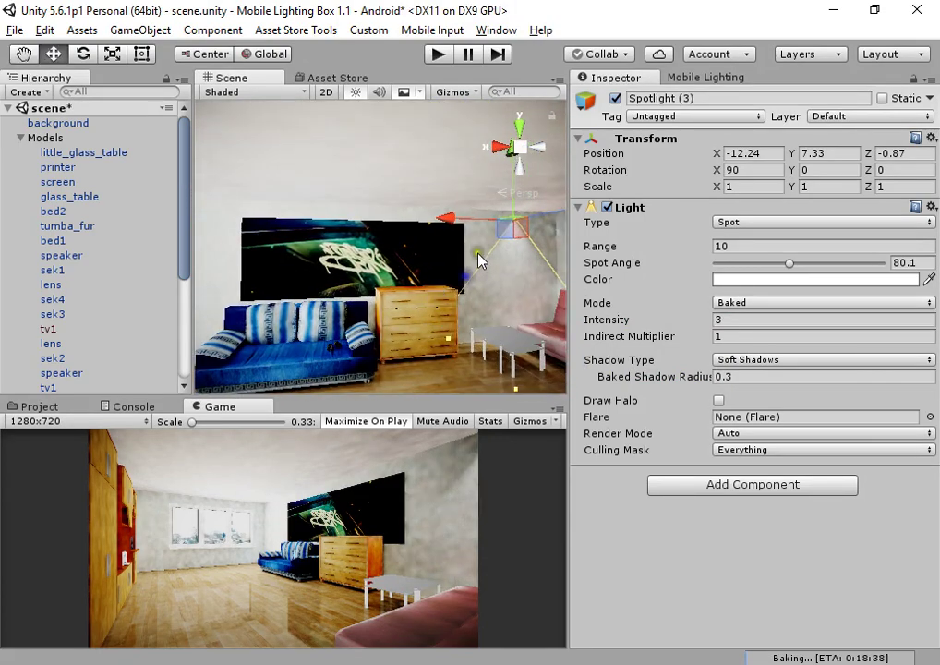
key("ctrl+d")
left_click_drag(455, 222, 248, 210)
key("ctrl+d")
left_click_drag(343, 241, 312, 288, "alt")
key("ctrl+d")
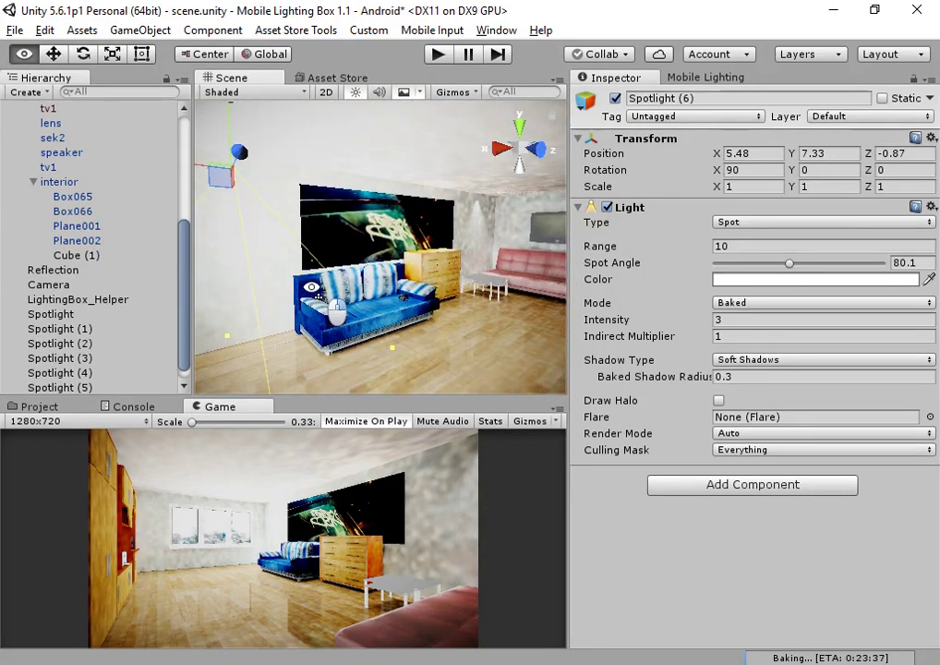
key("Delete")
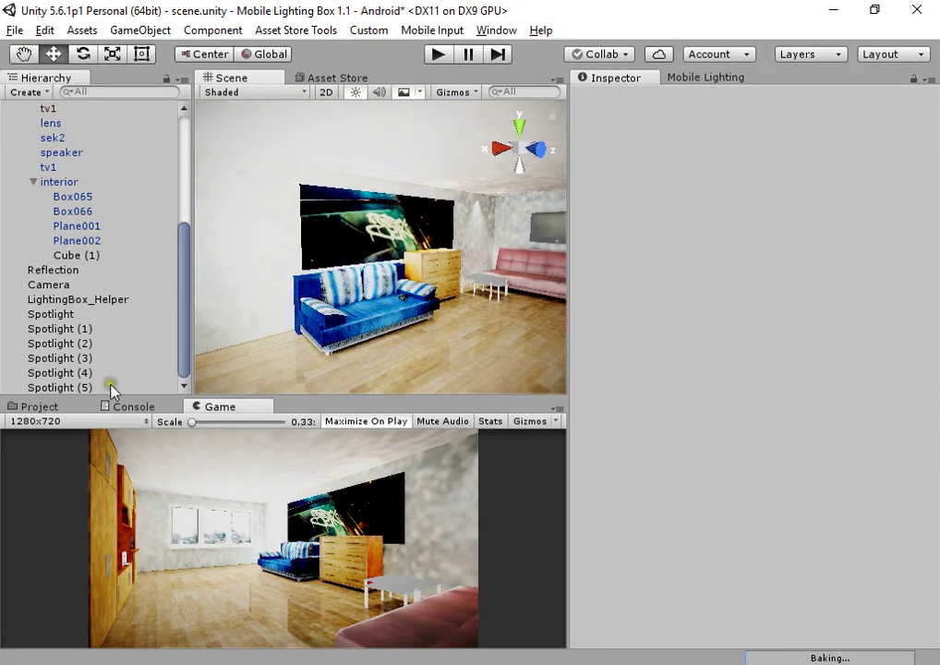
- Delete the two surplus spotlight copies, Spotlight (5) and Spotlight (4)
left_click(109, 385)
key("Delete")
left_click(108, 385)
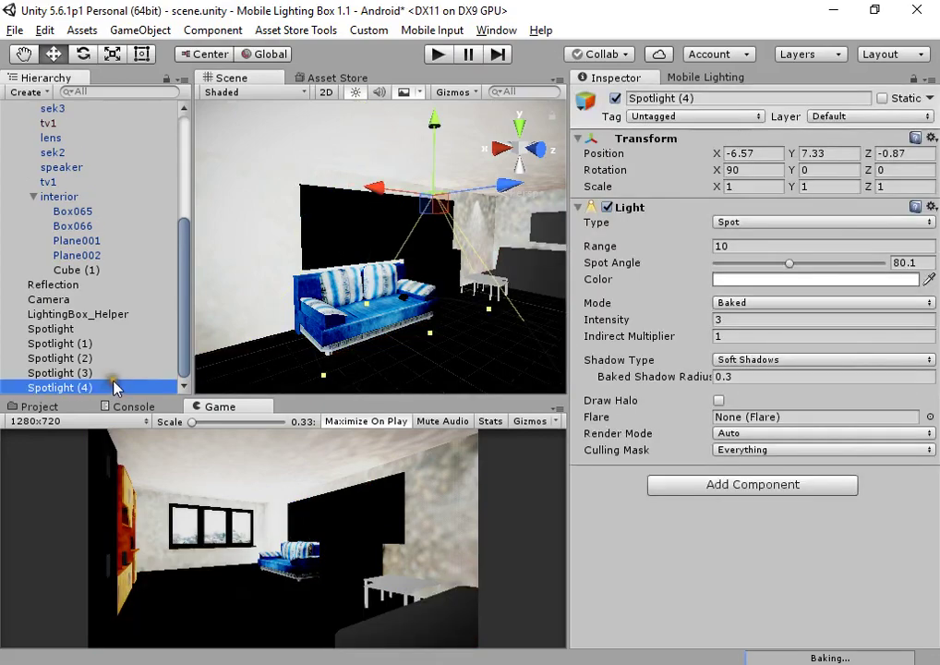
key("Delete")
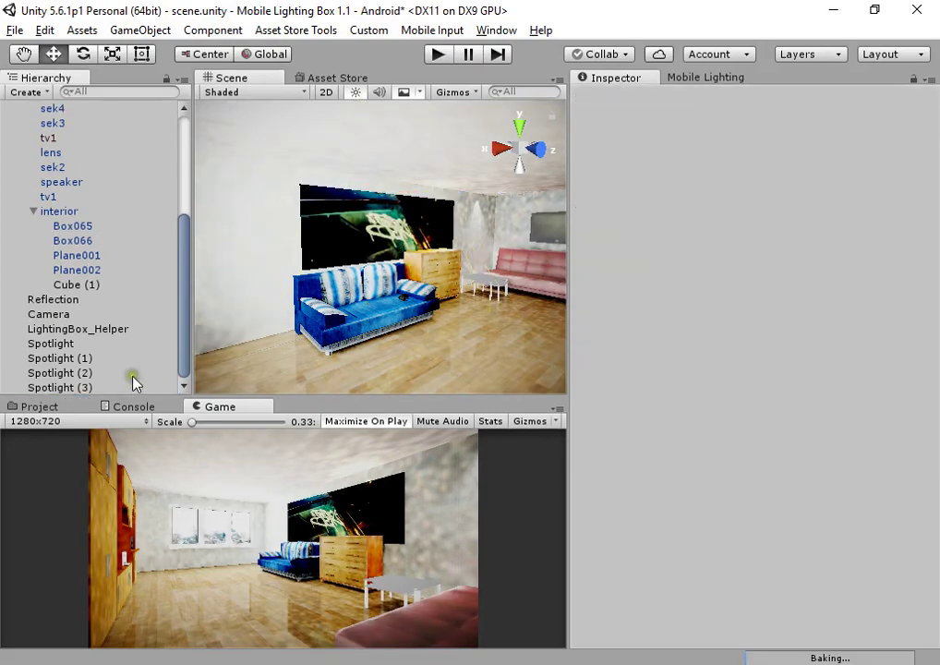
- Duplicate Spotlight (3) near the corner between the large picture and the TV wall
left_click(135, 383)
right_click_drag(332, 263, 522, 263)
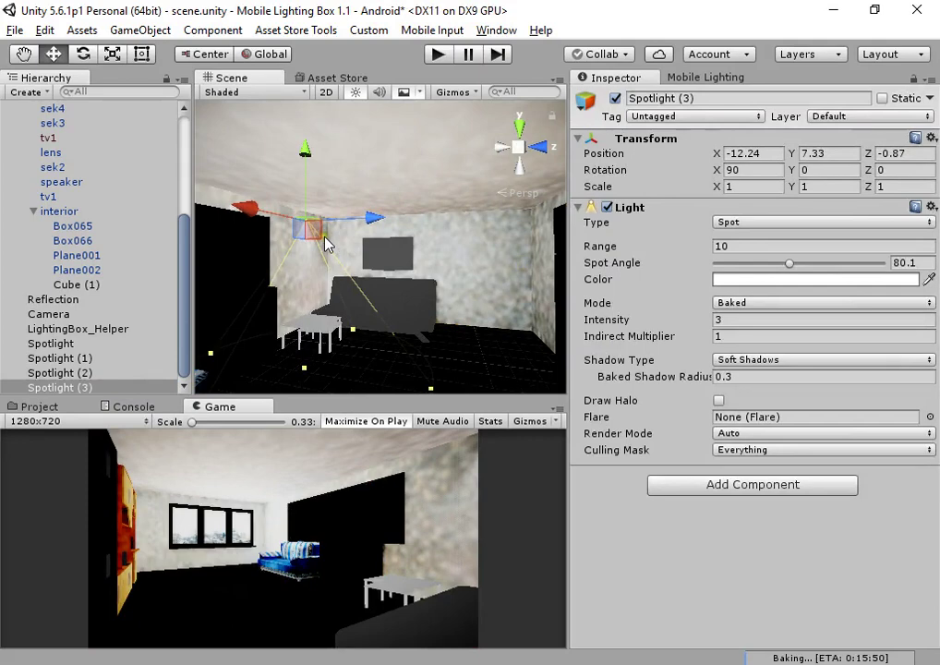
key("ctrl+d")
left_click_drag(307, 216, 366, 220)
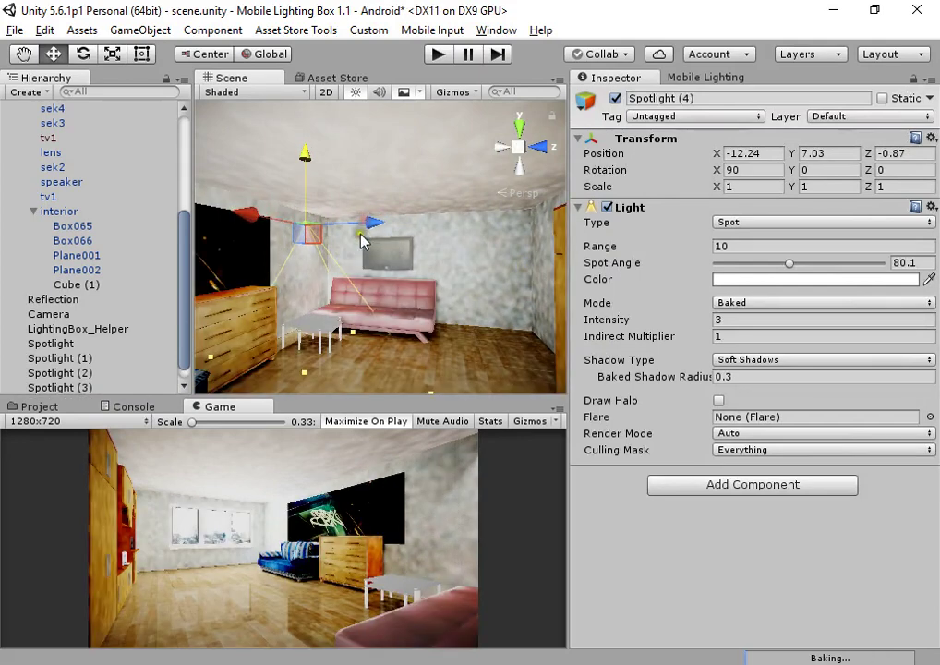
key("ctrl+z")
key("w")
right_click_drag(367, 283, 332, 231)
left_click(312, 203)
left_click_drag(311, 207, 432, 210)
key("ctrl+z")
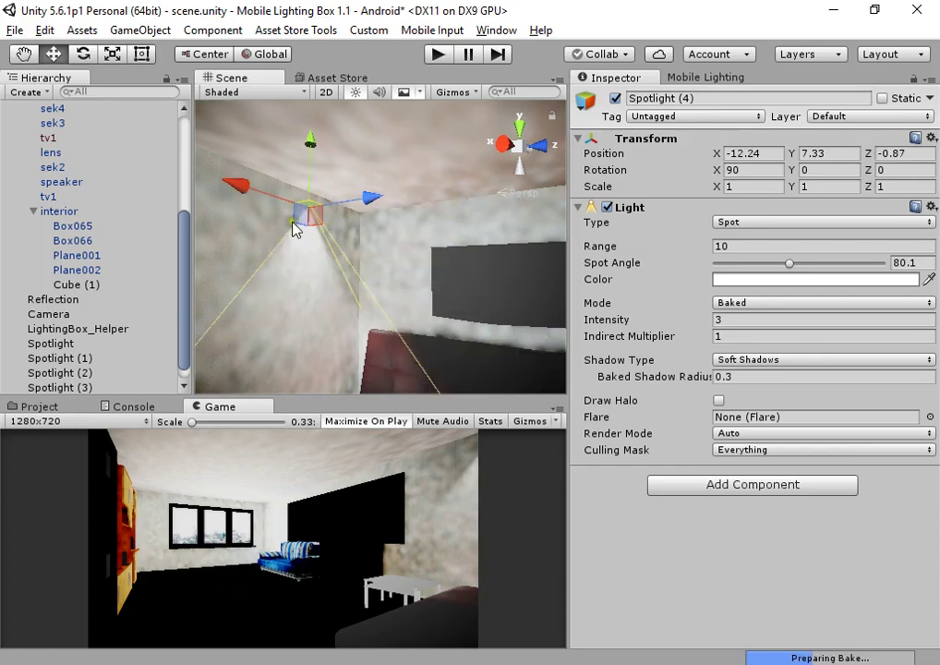
- Move the duplicated spotlight along the TV wall past the pink sofa to about X -14.86, Z 9.16
left_click_drag(297, 221, 434, 216)
key("ctrl+z")
right_click_drag(435, 211, 453, 253)
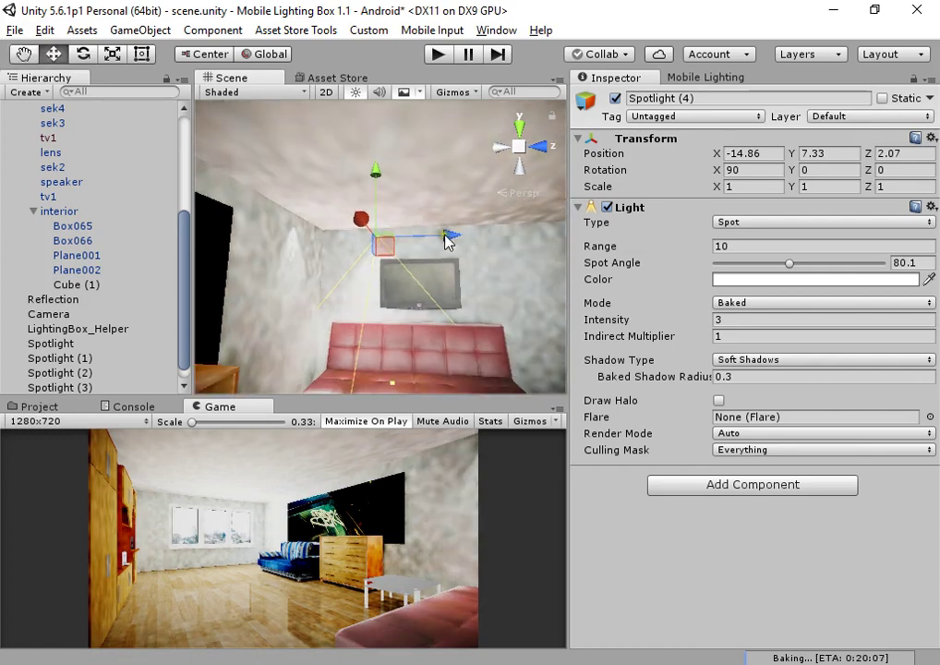
left_click_drag(444, 232, 579, 245)
right_click_drag(535, 242, 518, 275)
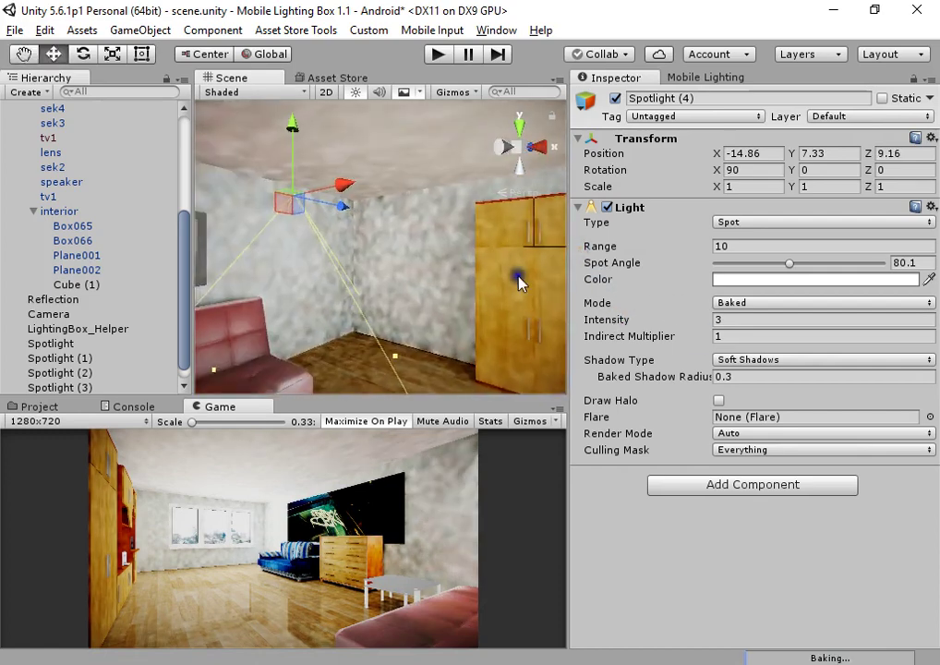
- Duplicate the spotlight again and place the copy near the wardrobe at about X -11.05, Z 12.81
left_click_drag(518, 284, 414, 200, "alt")
key("ctrl+d")
left_click_drag(330, 269, 428, 279, "alt")
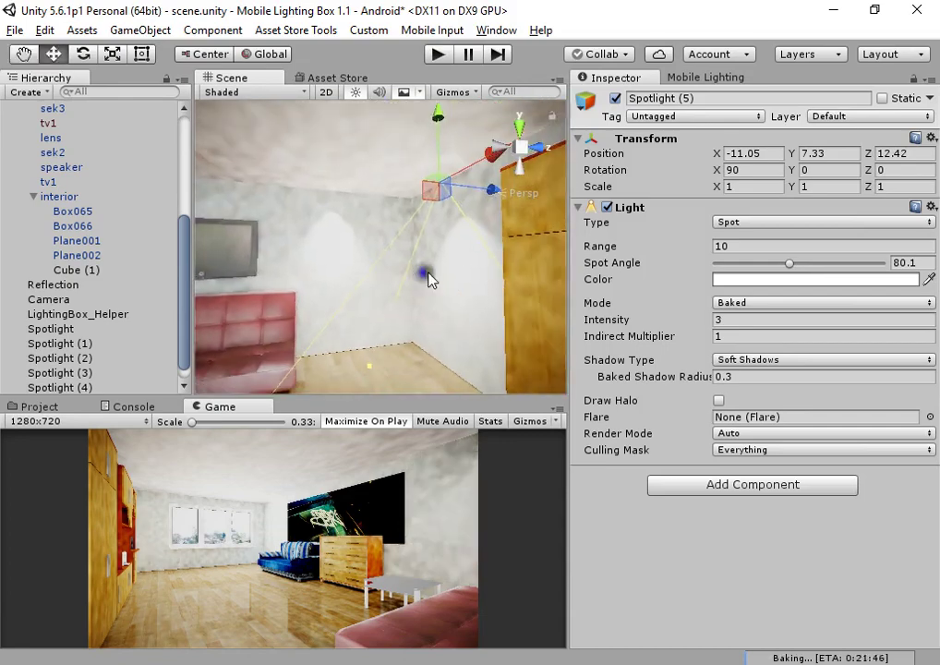
left_click(505, 192)
left_click_drag(496, 181, 434, 230, "alt")
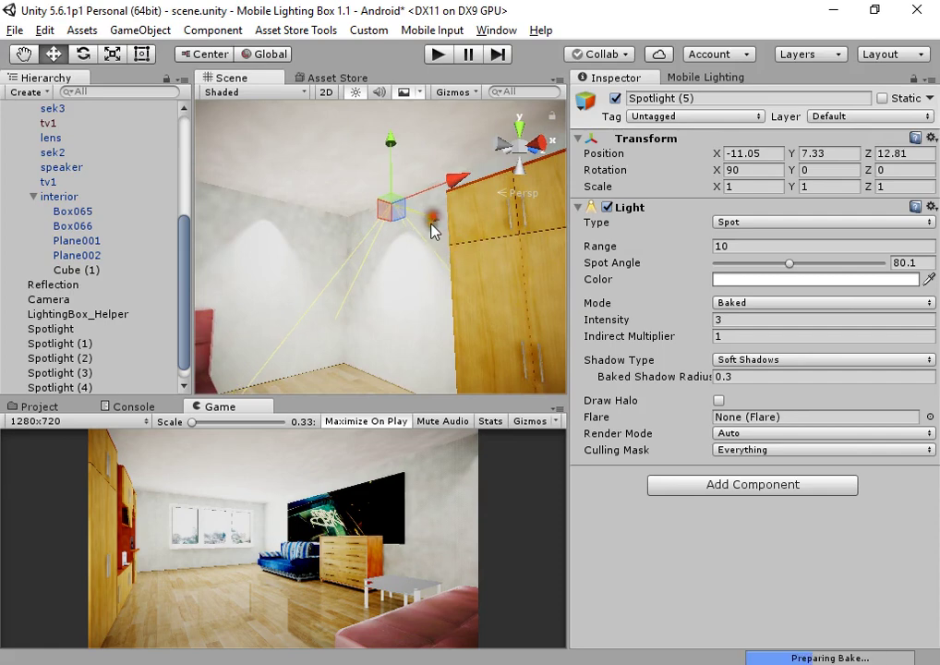
left_click(119, 360)
left_click(117, 359, "ctrl")
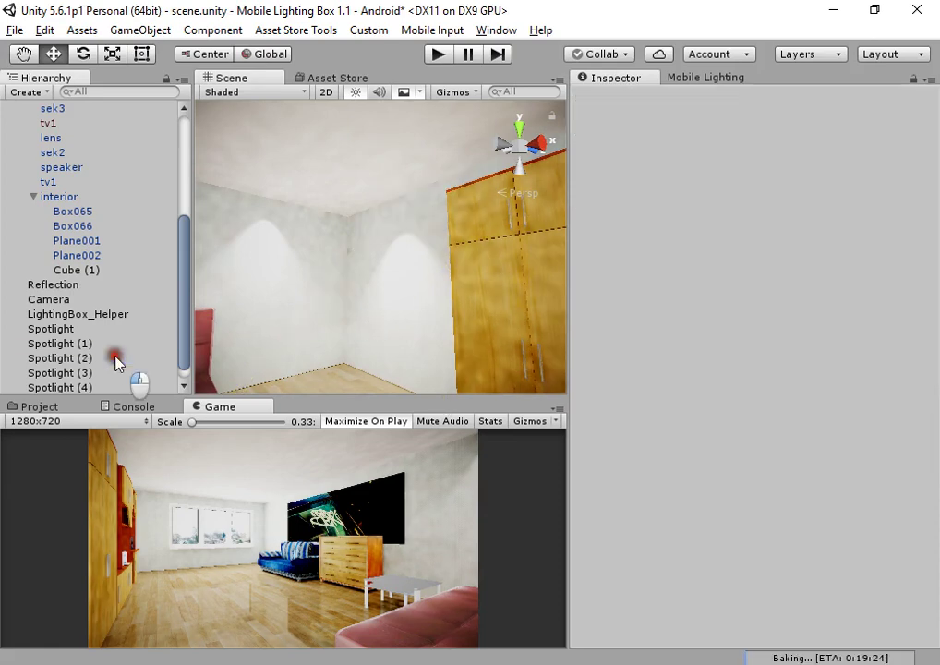
- Select the room's floor plane and open its material's main texture for editing in Photoshop
right_click_drag(435, 253, 208, 326)
left_click_drag(208, 325, 3, 317, "alt")
left_click_drag(495, 279, 542, 275, "alt")
left_click(475, 325)
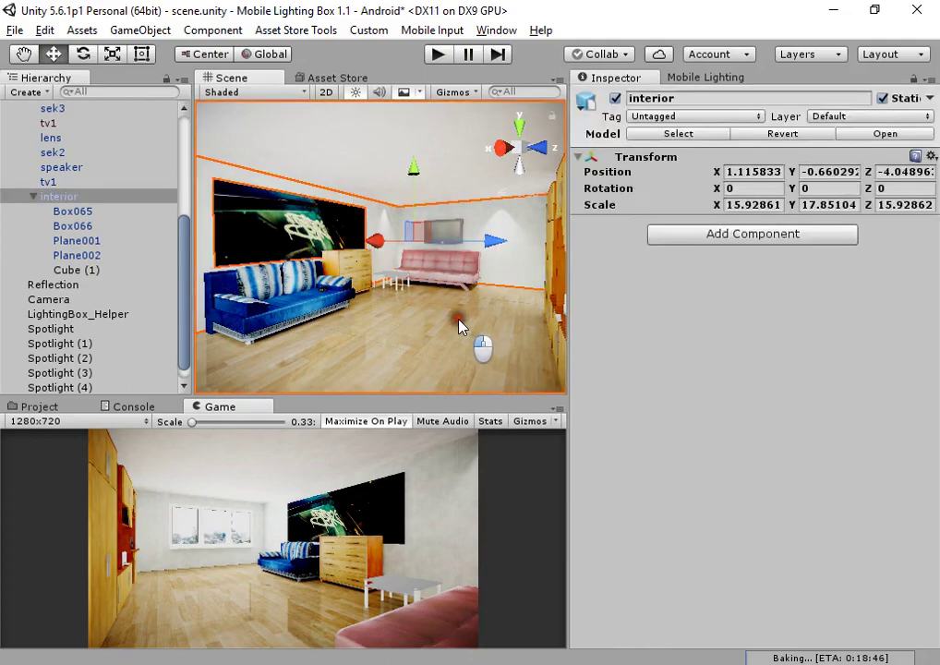
left_click(461, 326)
scroll(866, 551, "down", 3)
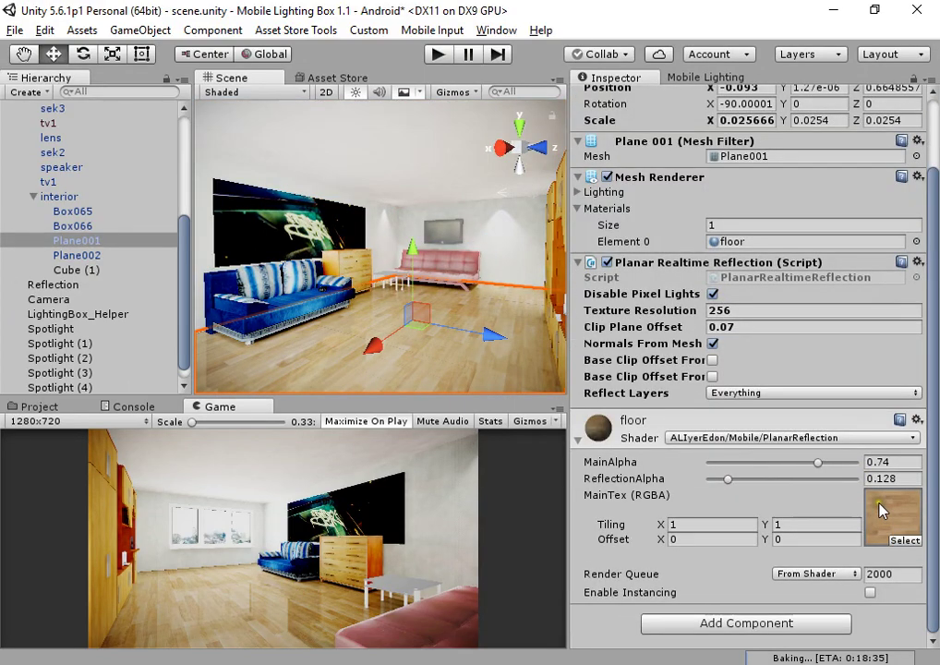
left_click(886, 509)
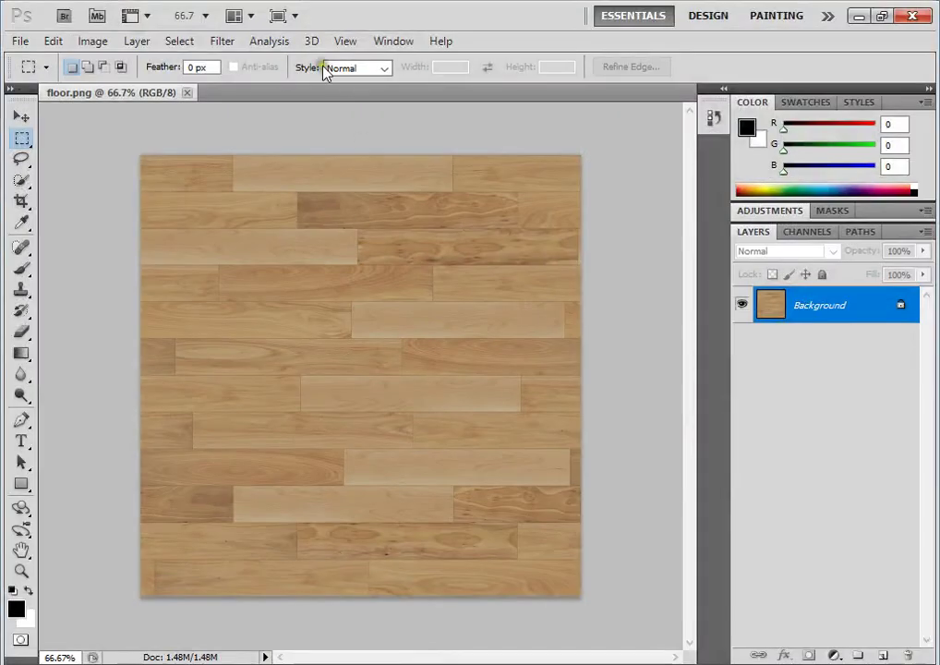
- Reduce the floor texture's Saturation to about -48, save floor.png, and return to Unity
key("ctrl+u")
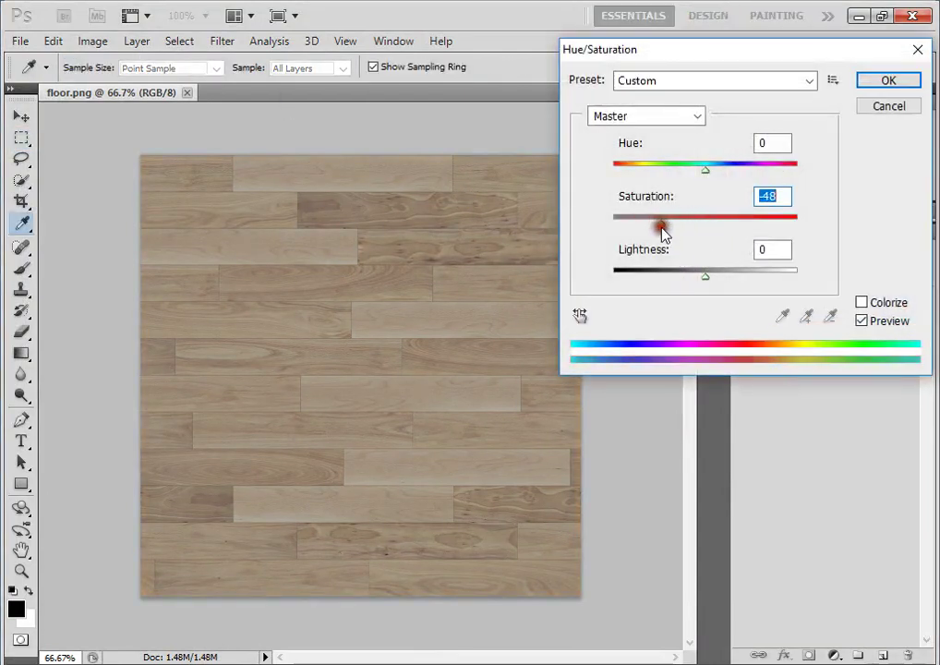
left_click(891, 80)
left_click(859, 19)
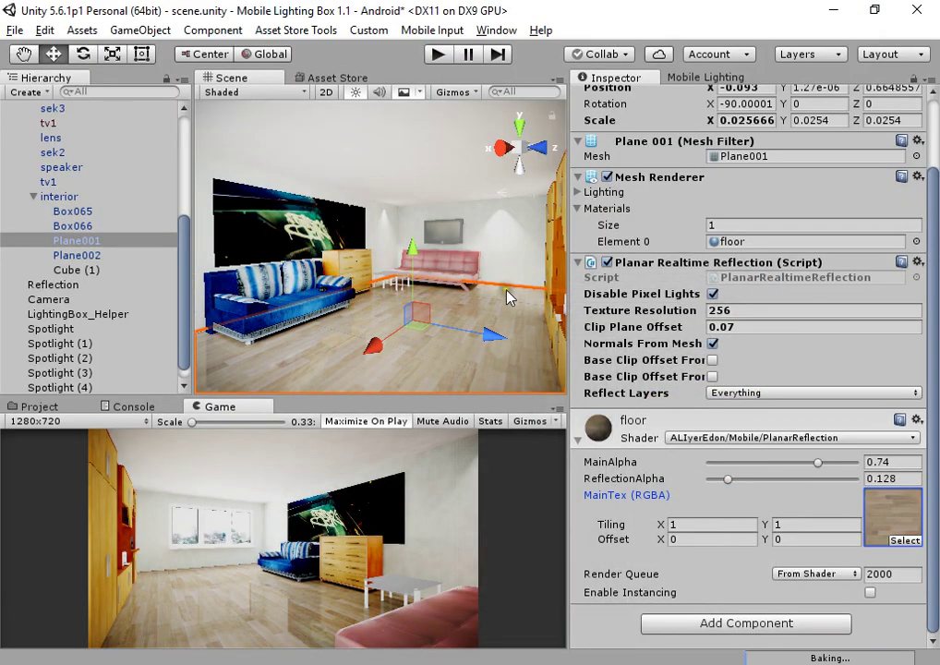
- Collapse the Models group, select the Camera, and move it across the room to X 4.52
left_click(334, 354)
right_click_drag(552, 265, 324, 413)
key("w")
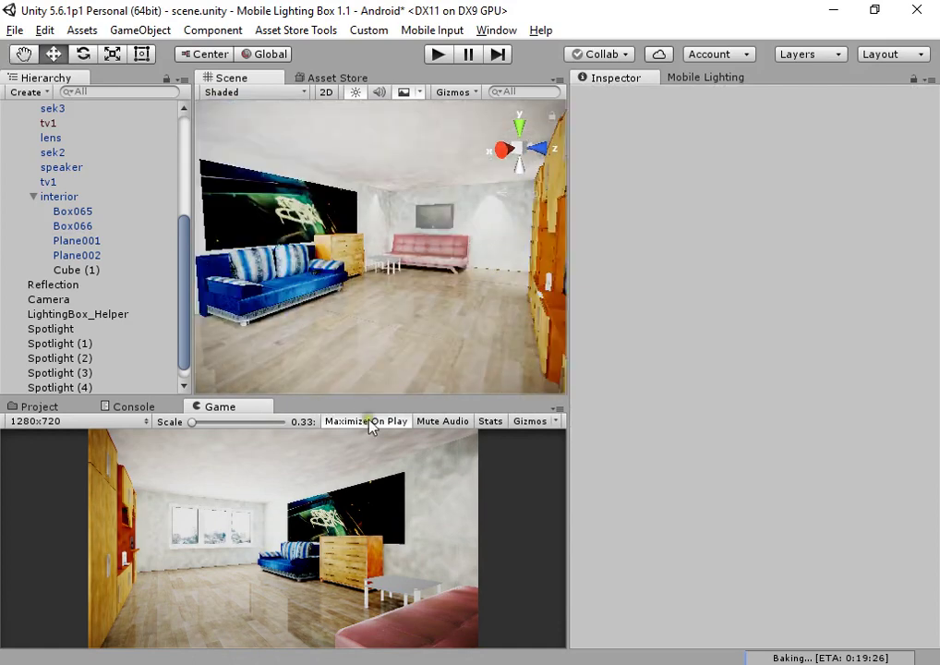
scroll(84, 184, "up", 5)
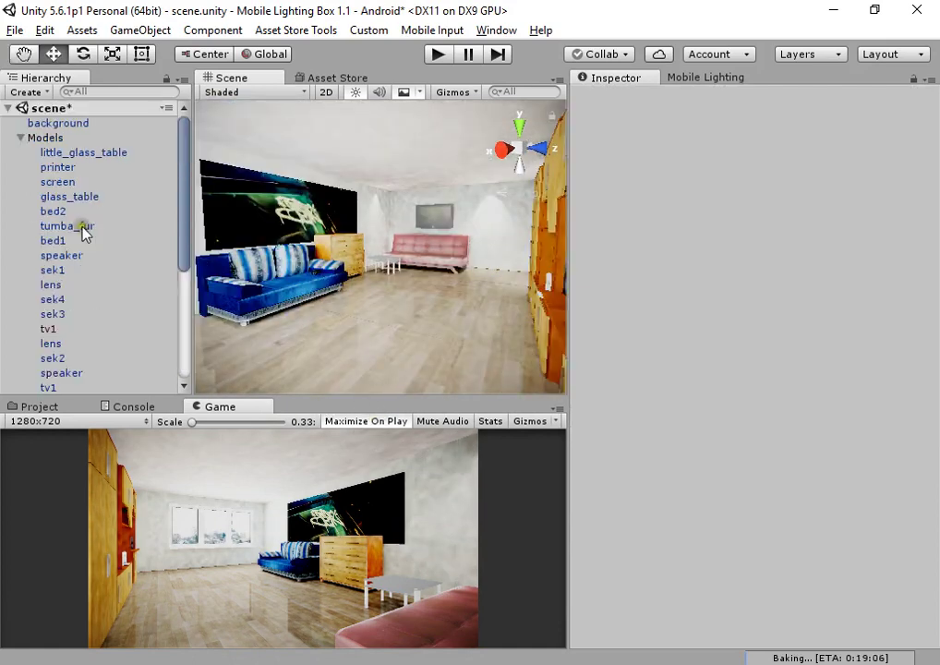
left_click(22, 138)
left_click(98, 168)
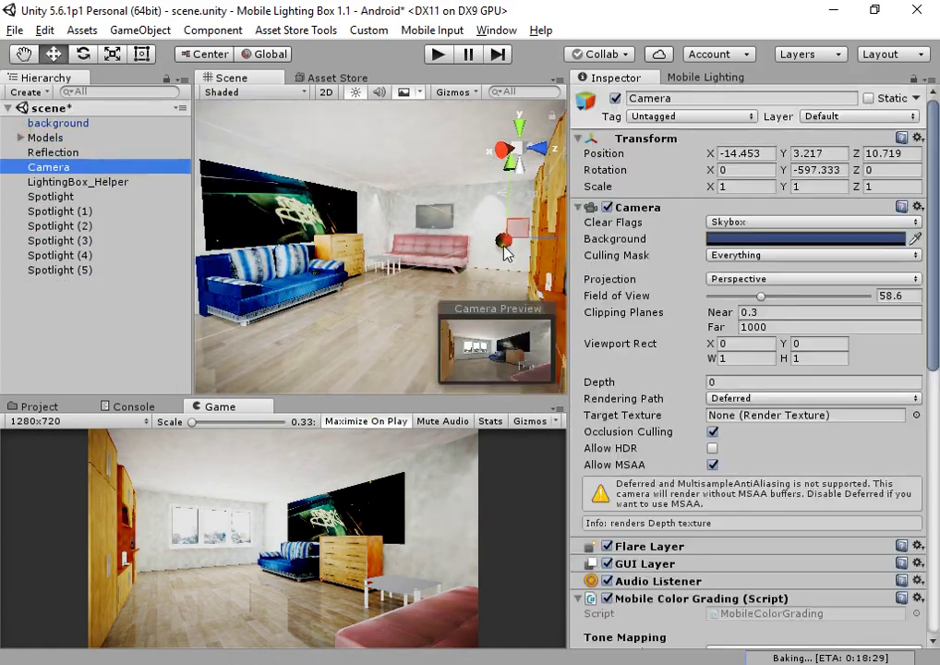
left_click_drag(500, 246, 491, 249)
- Rotate the Camera to about Y -442.38 to face the pink sofa and move it to about X 7.18, Z 4.66
key("e")
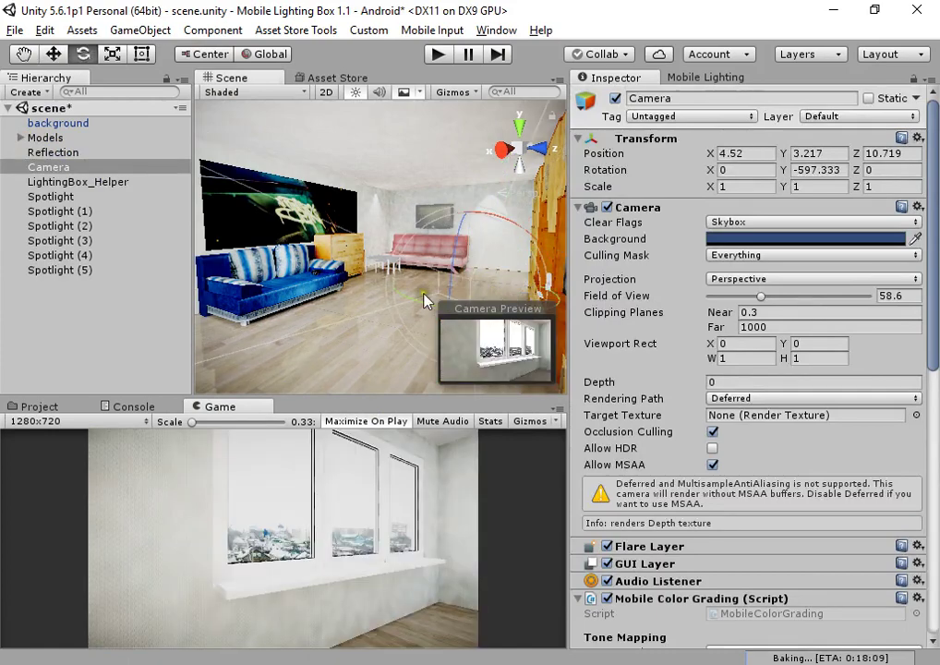
left_click_drag(423, 300, 231, 108)
scroll(344, 240, "down", 8)
key("w")
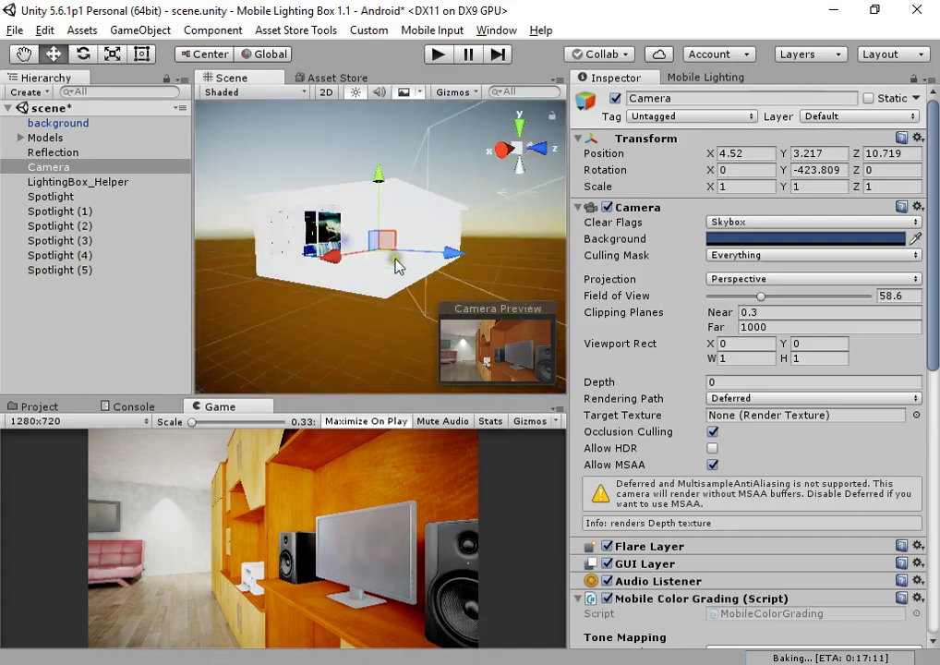
left_click_drag(449, 258, 358, 258)
key("e")
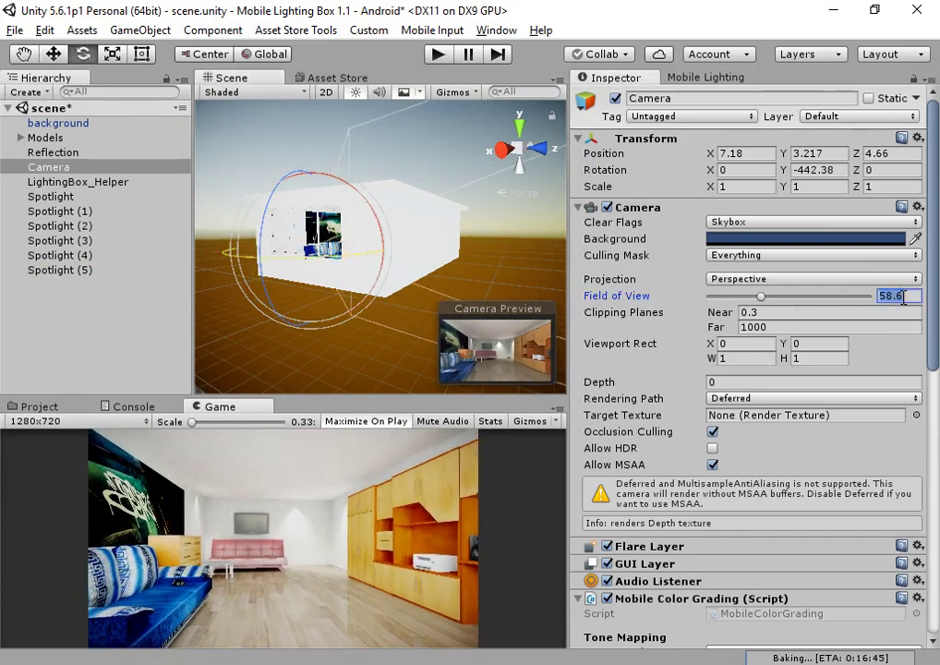
- Shift the Camera back to about X 7.9, Z 5.24 and set its Field of View to 60
type("45")
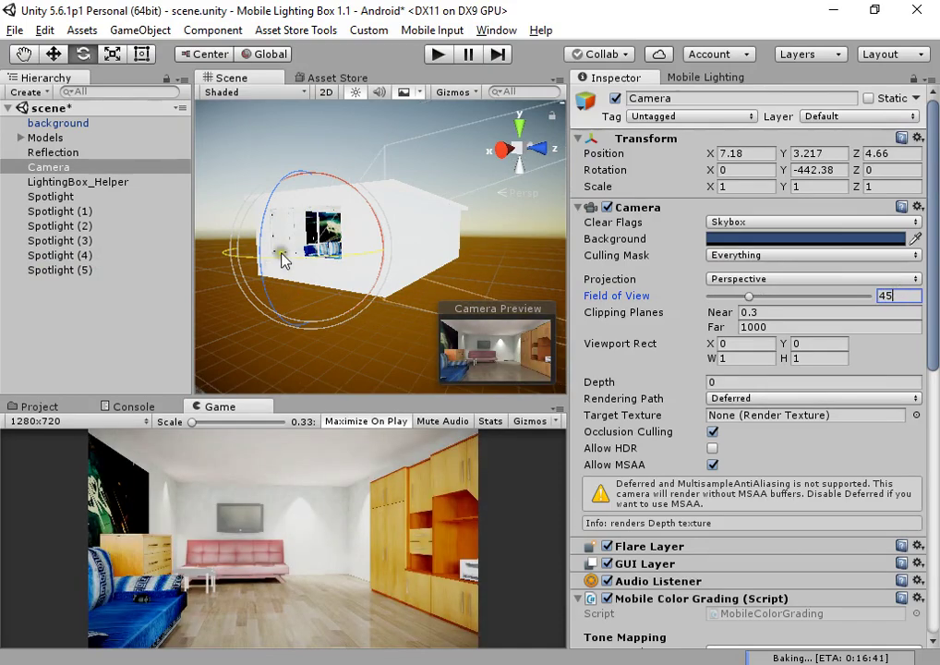
left_click_drag(281, 259, 258, 264, "alt")
key("w")
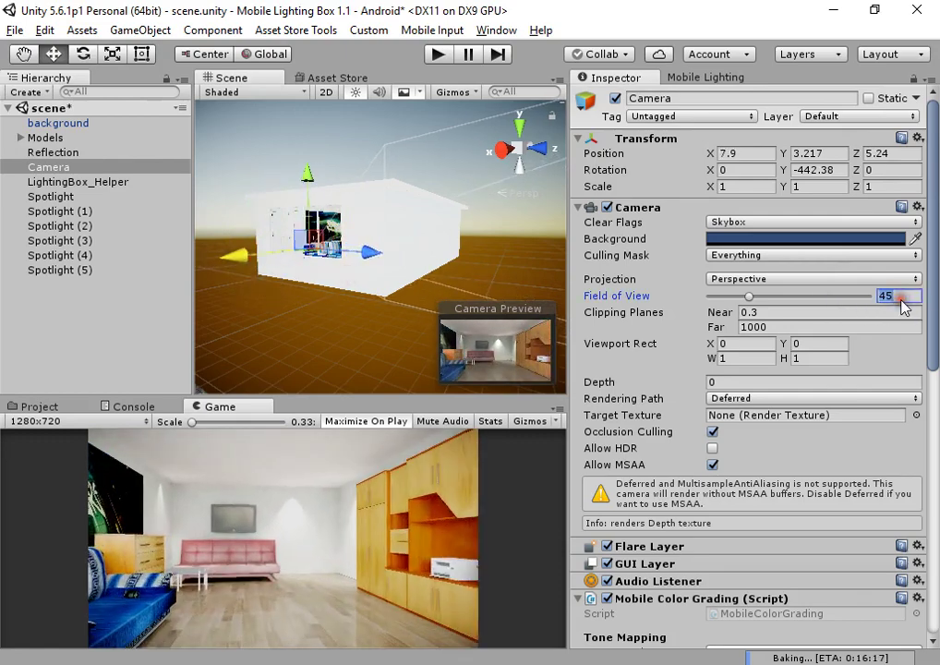
type("60")
- Lower the reflection Intensity of the computer monitor's screen material to about 0.233
right_click_drag(348, 258, 411, 286)
key("w")
key("w")
left_click(426, 272)
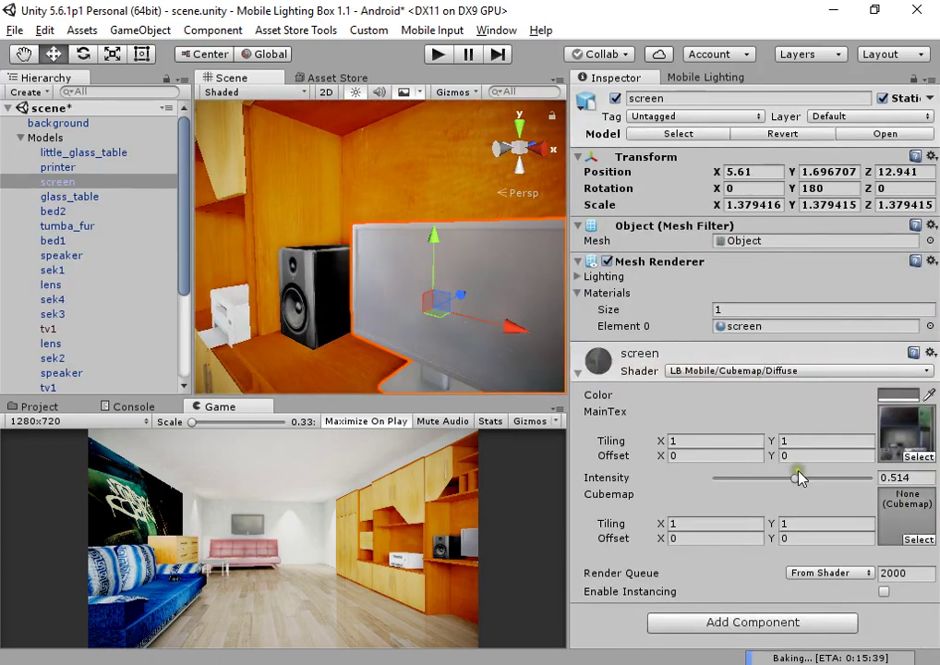
left_click_drag(800, 478, 749, 474)
left_click(368, 268)
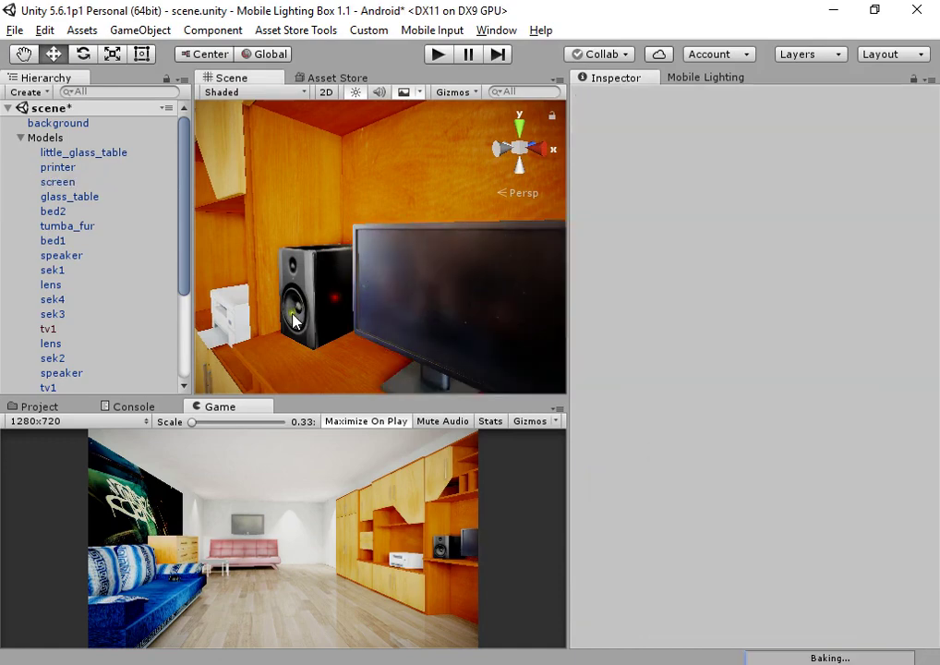
- Examine the monitor between the speakers and browse the cubemaps available for its material
key("a")
right_click_drag(367, 268, 414, 276)
key("w")
key("s")
key("w")
left_click(460, 266)
key("s")
left_click(931, 539)
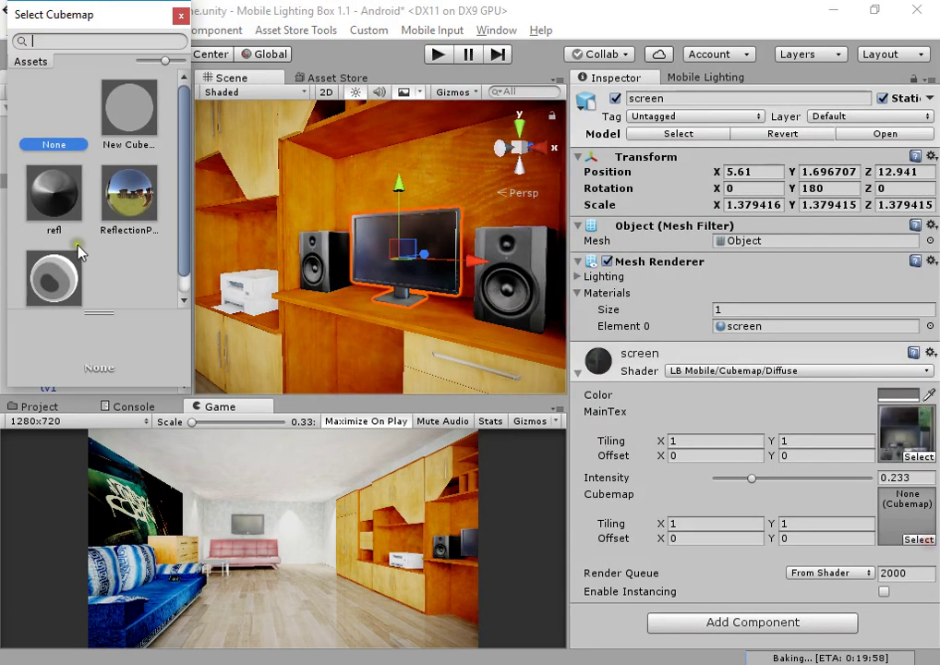
left_click_drag(441, 267, 268, 268, "alt")
- Change the Reflection probe's Type to Baked
scroll(268, 269, "down", 3)
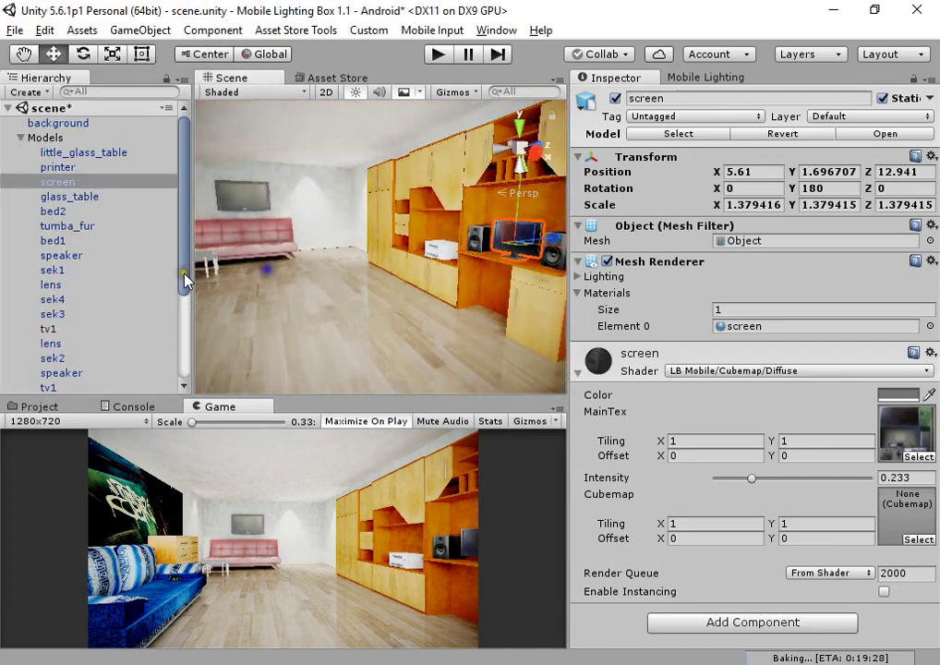
left_click(21, 138)
left_click(90, 183)
left_click(70, 154)
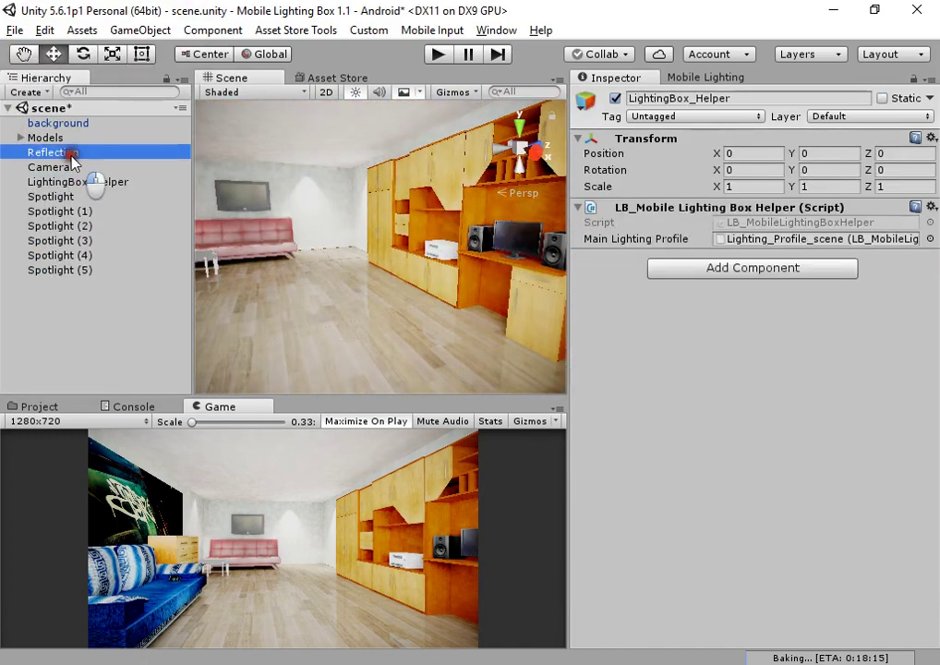
scroll(656, 231, "down", 10)
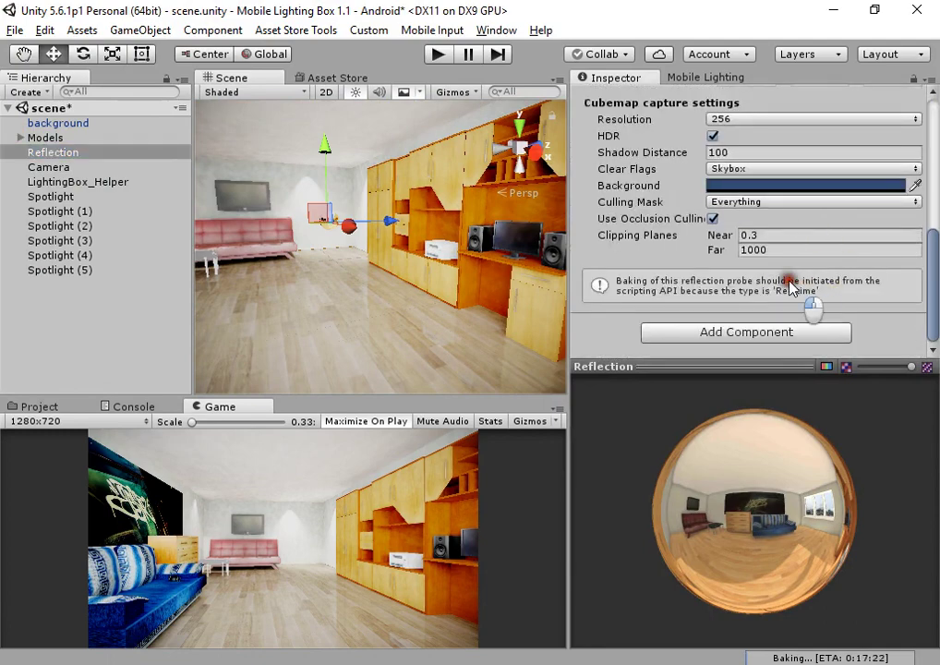
scroll(790, 286, "up", 10)
left_click(745, 278)
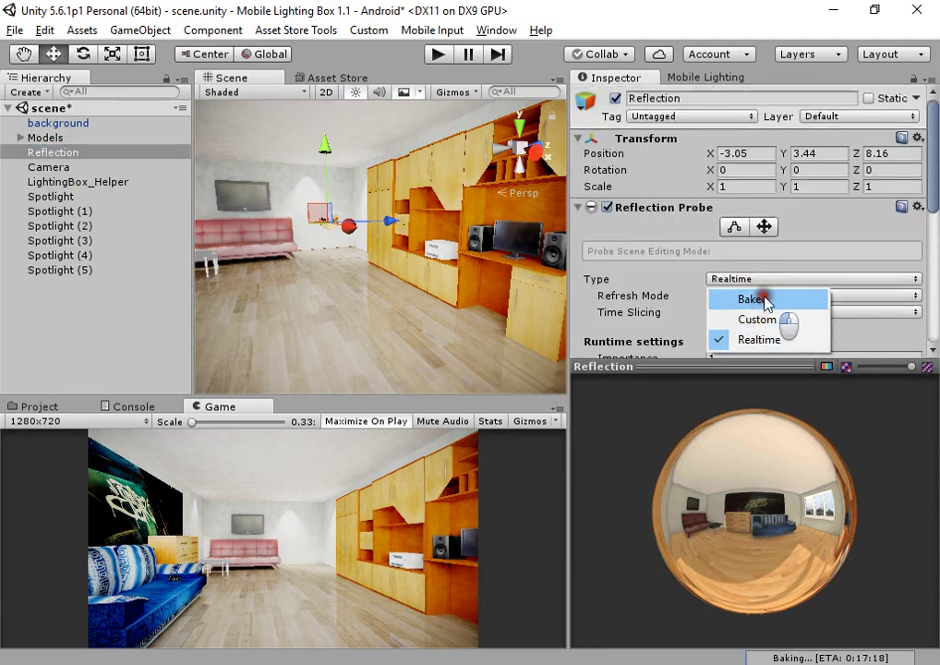
left_click(762, 300)
scroll(777, 319, "down", 10)
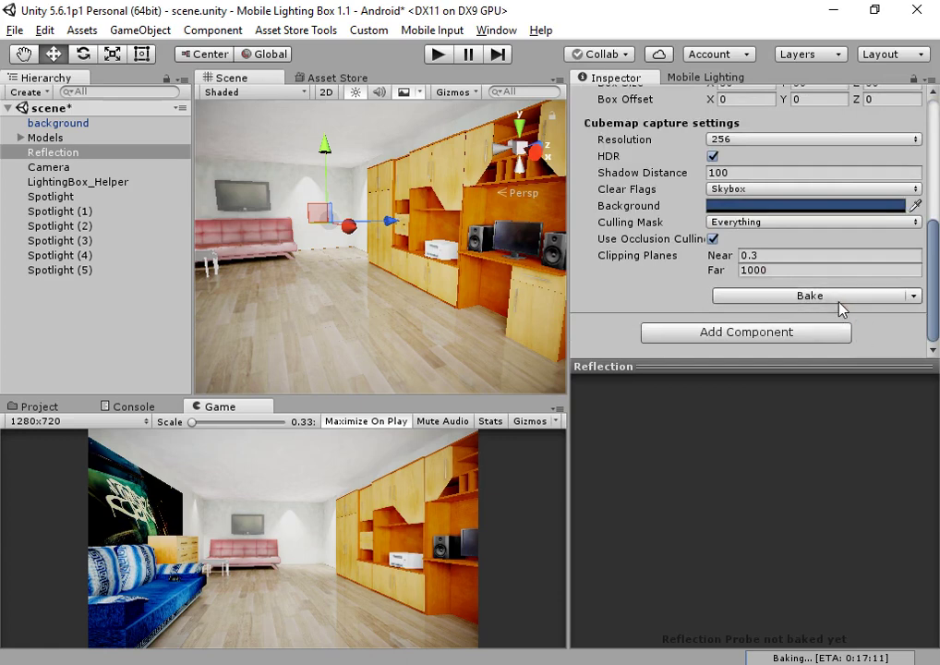
- Assign the ReflectionProbe-0 cubemap to the monitor's screen material
left_click(523, 232)
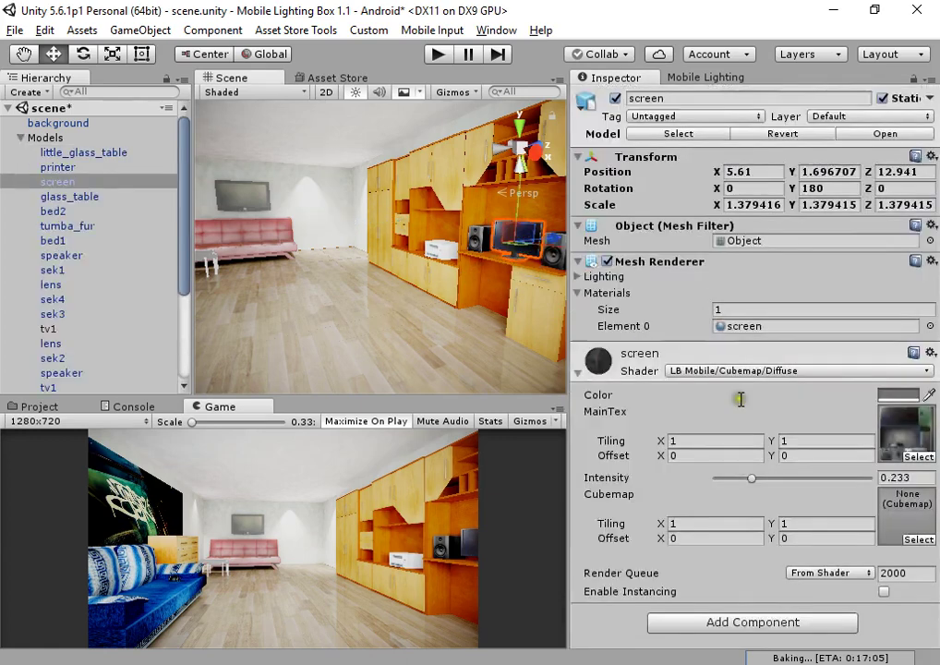
left_click(919, 541)
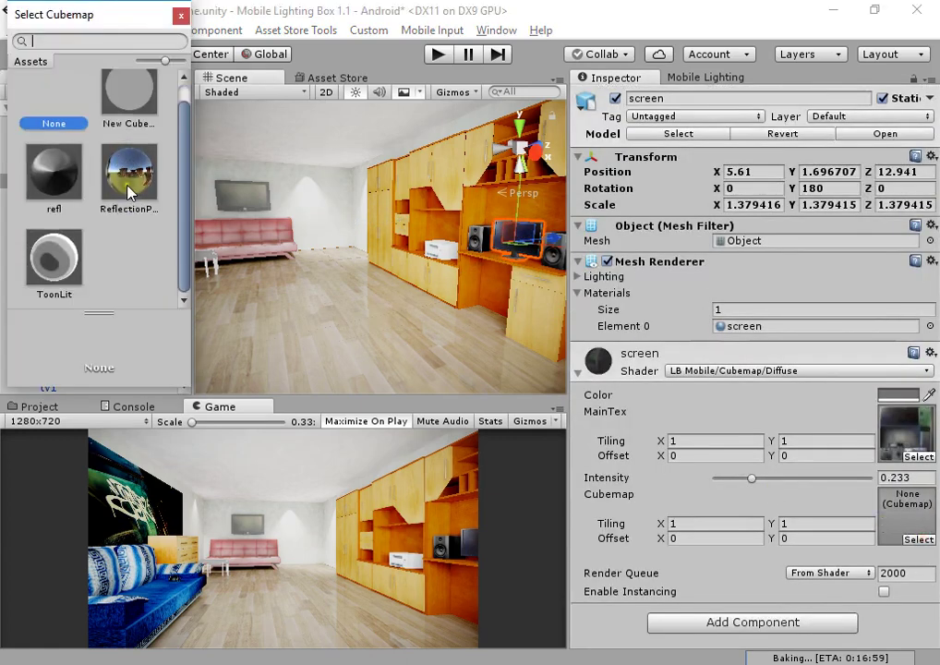
left_click(128, 186)
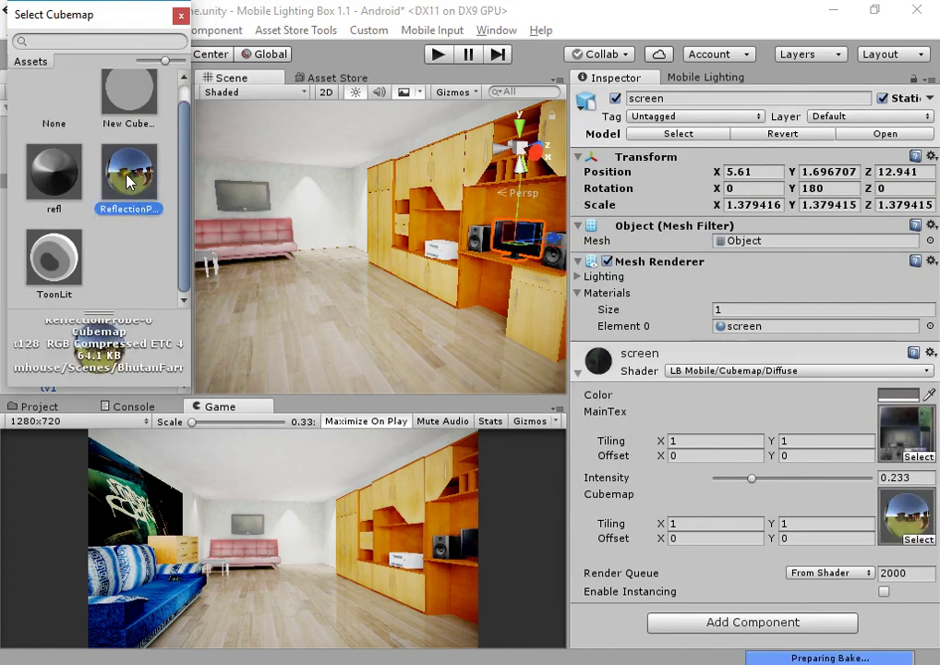
double_click(127, 176)
- Raise the reflection Intensity of the computer monitor's screen material and inspect its reflections up close
key("w")
right_click_drag(462, 231, 587, 202)
left_click(328, 227)
right_click_drag(328, 227, 203, 261)
key("s")
left_click(438, 225)
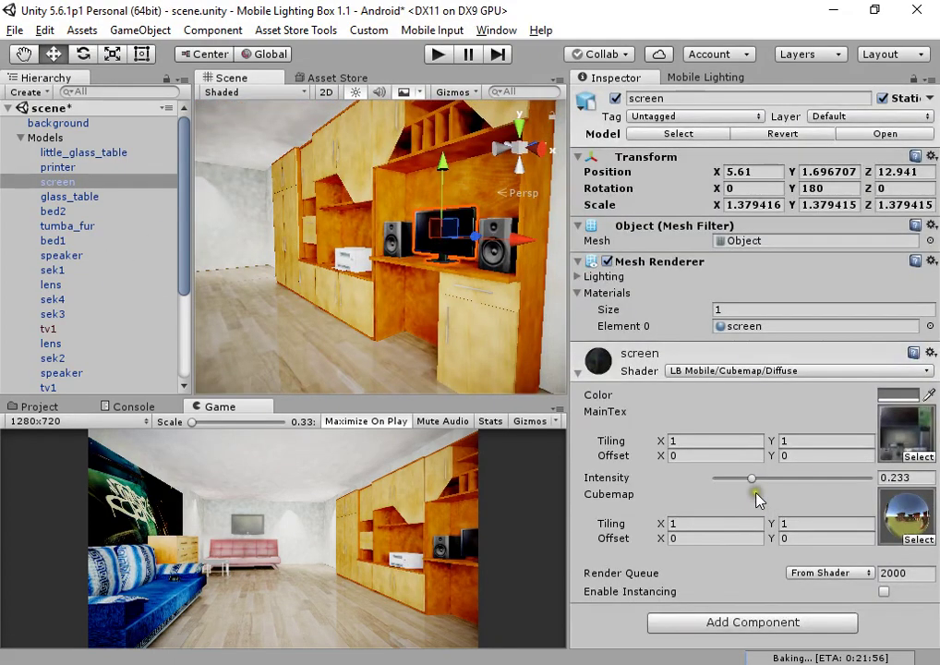
left_click_drag(751, 477, 787, 478)
left_click(447, 279)
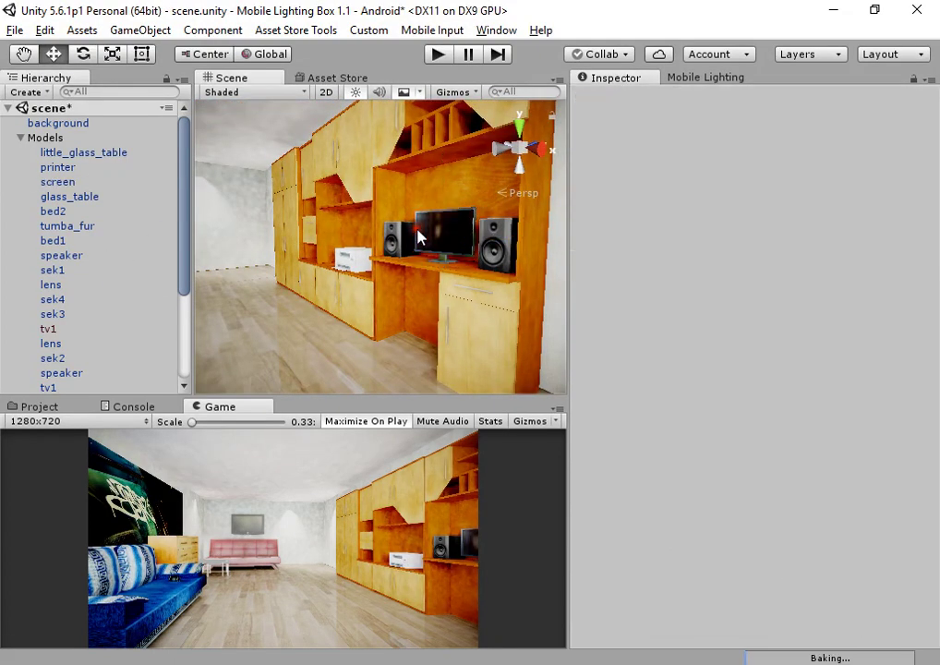
scroll(419, 235, "up", 10)
scroll(489, 295, "down", 8)
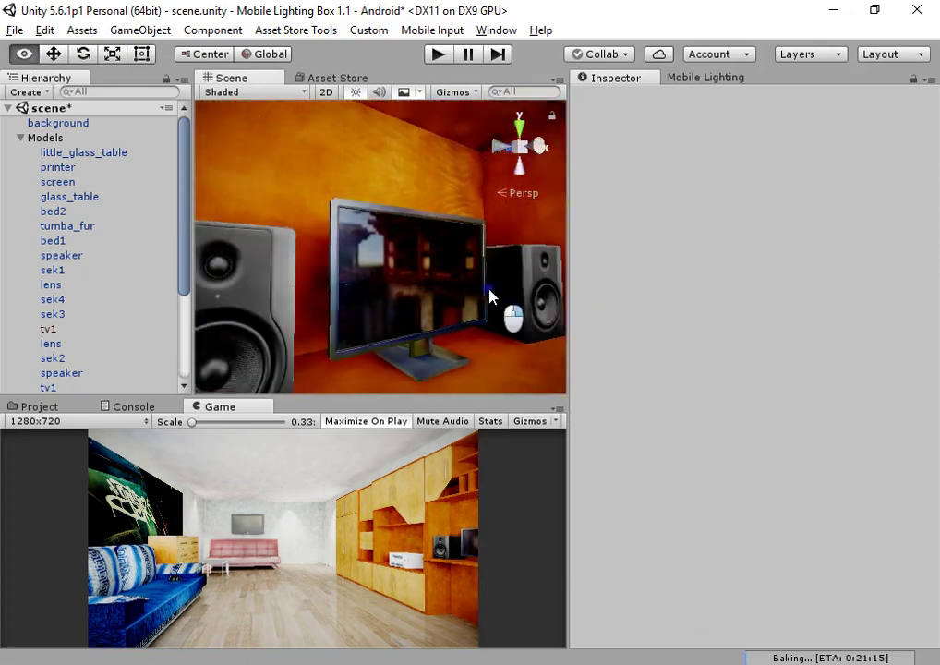
scroll(509, 281, "up", 8)
left_click_drag(510, 281, 528, 312, "alt")
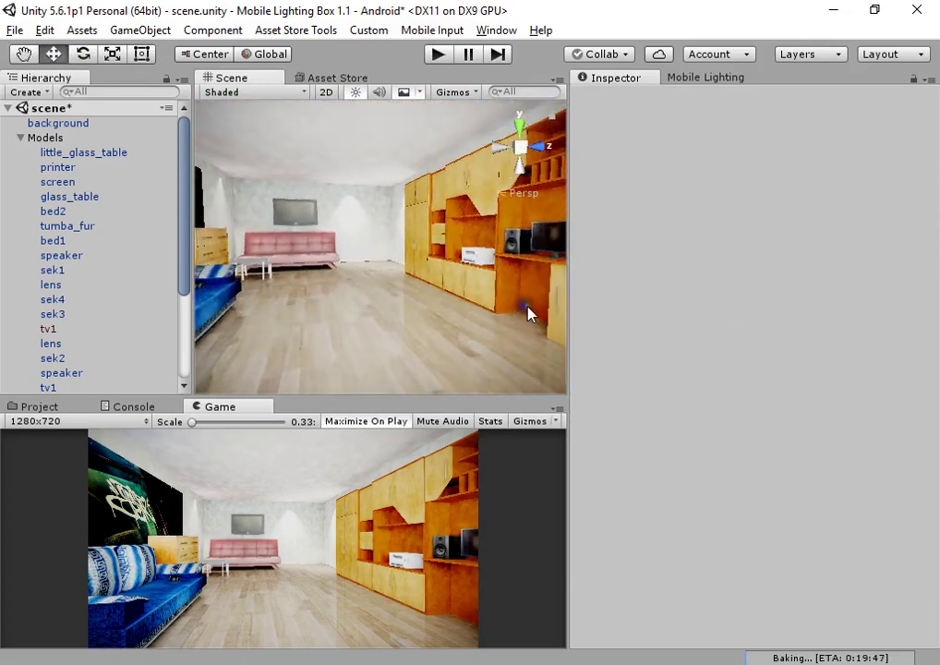
- Save the scene and maximize the Game view to preview the finished room
key("ctrl+s")
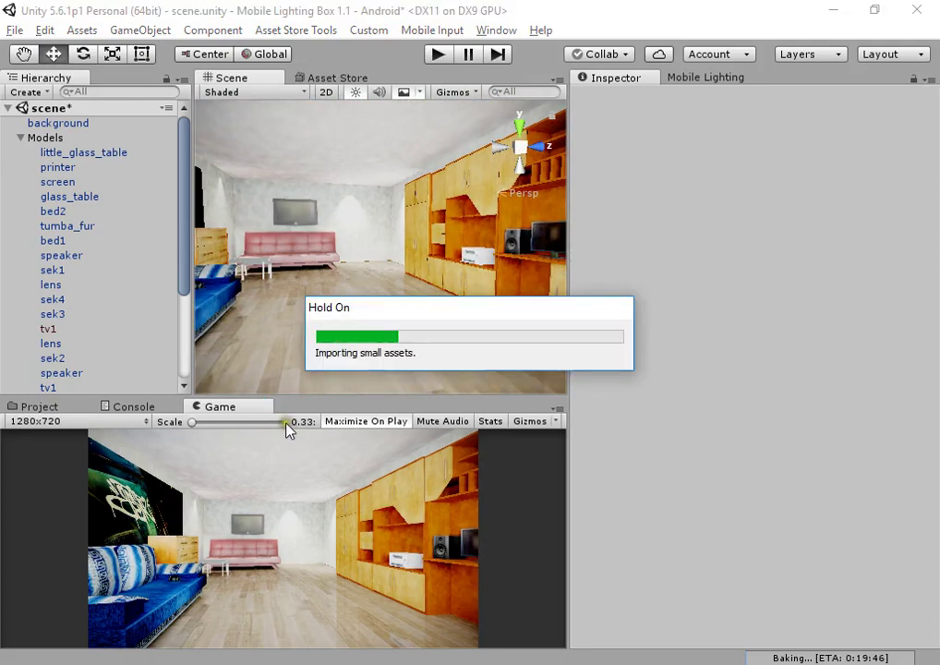
right_click(268, 406)
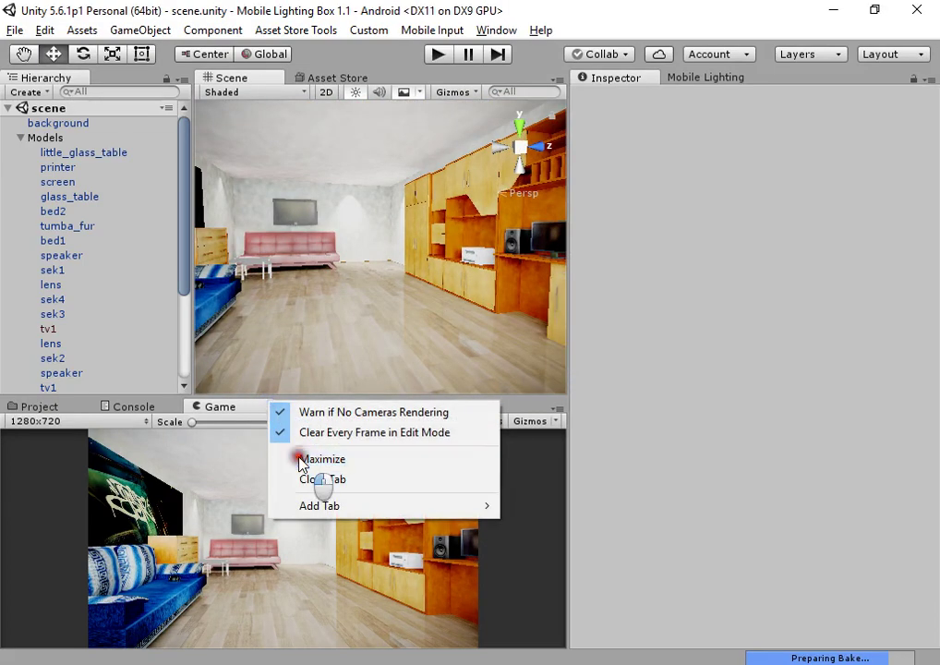
left_click(300, 458)
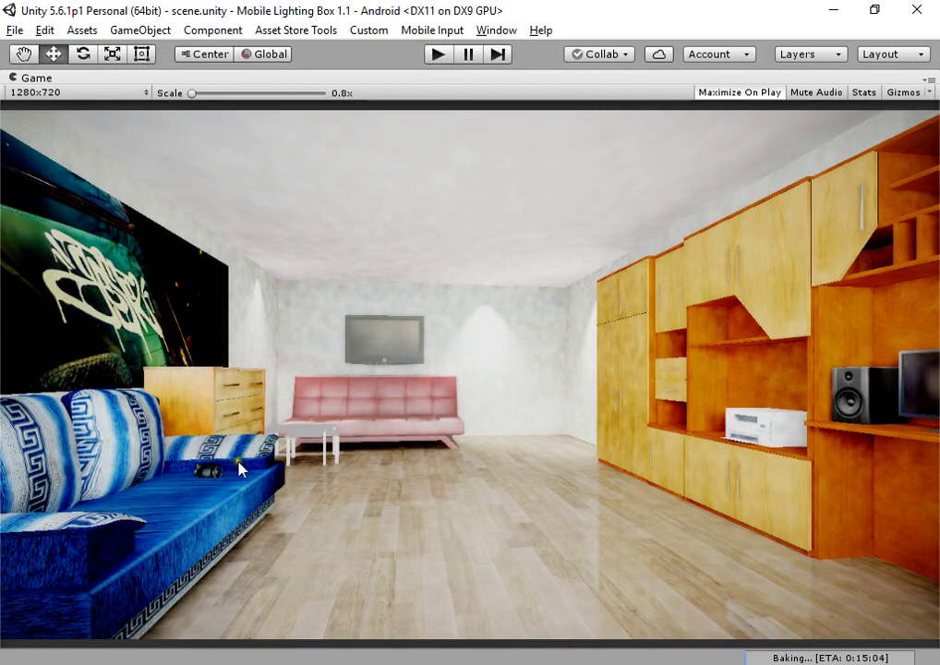
left_click(369, 664)
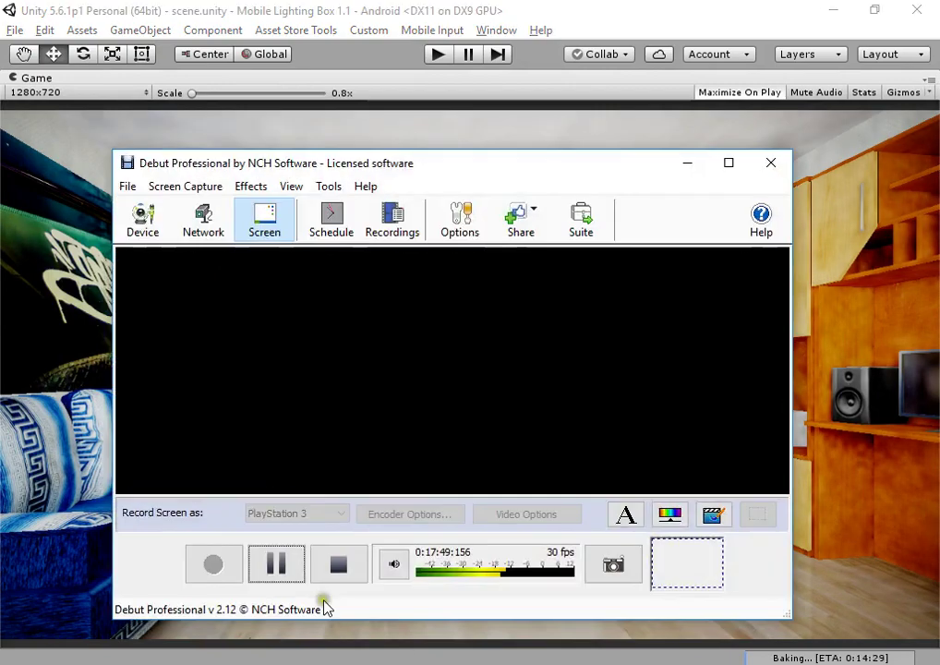